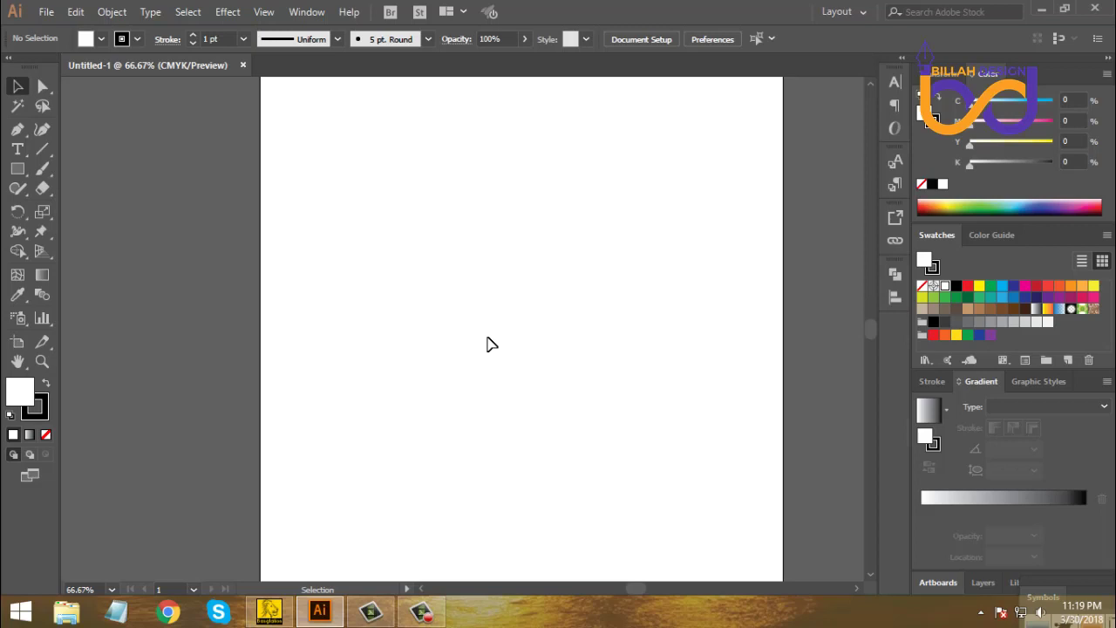
Step: Switch to Chrome and open the bookmarked uiGradients and Flat UI Colors palettes sites in separate tabs
left_click(168, 601)
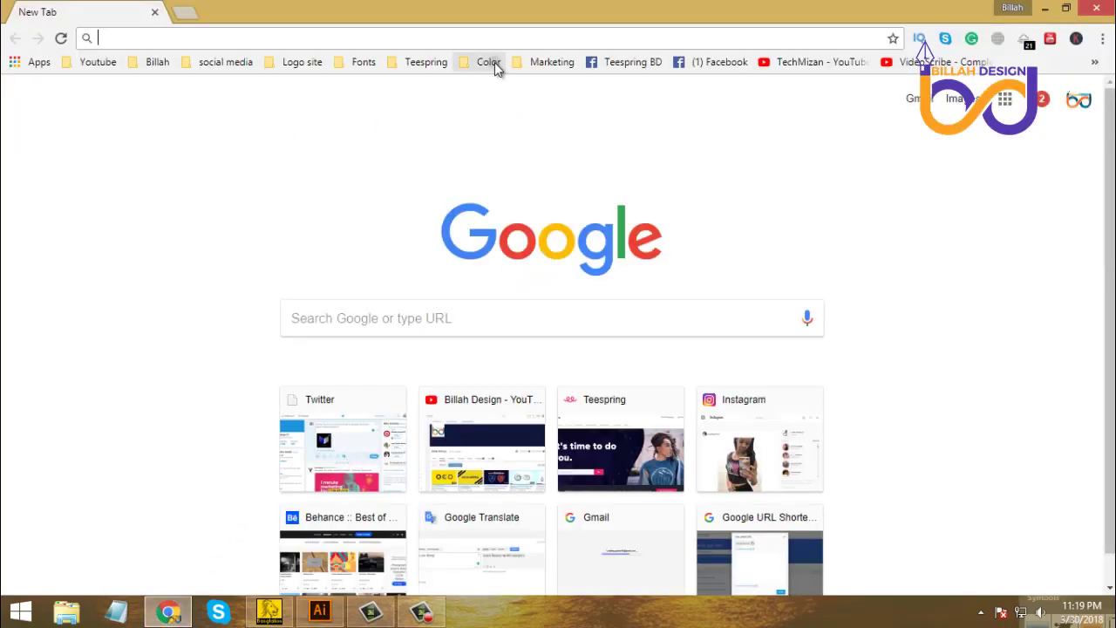
left_click(490, 62)
left_click(530, 85)
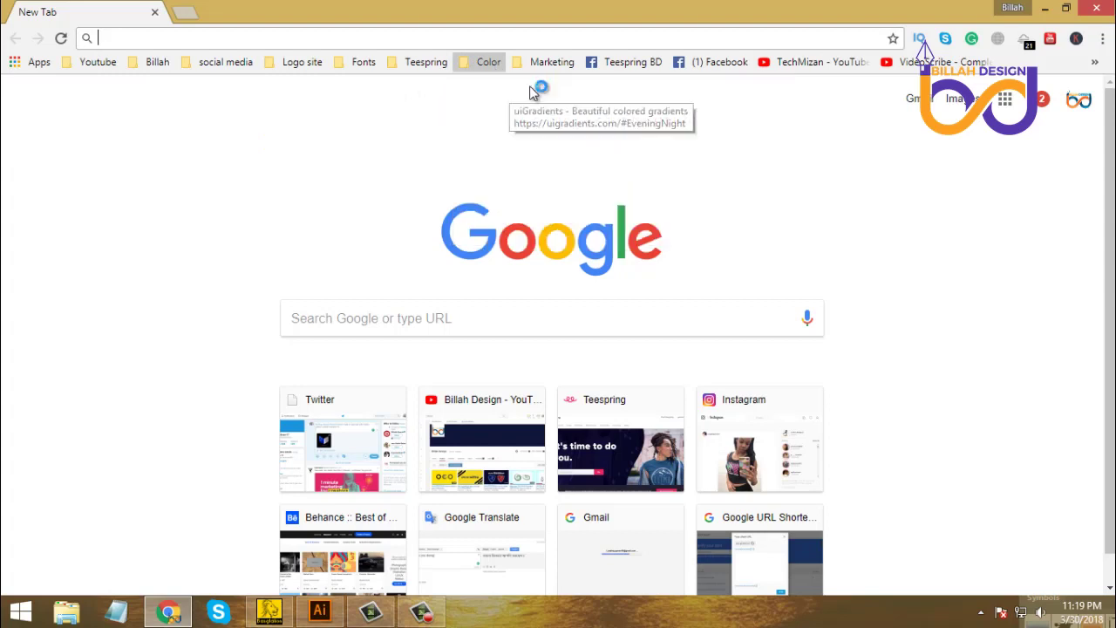
left_click(194, 15)
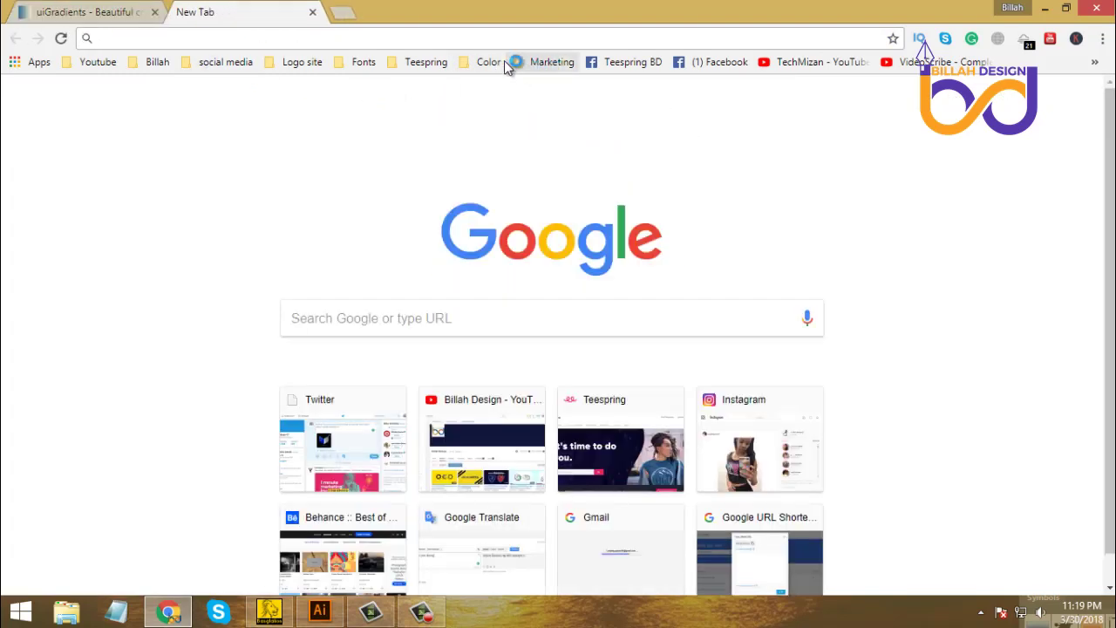
left_click(488, 62)
left_click(534, 110)
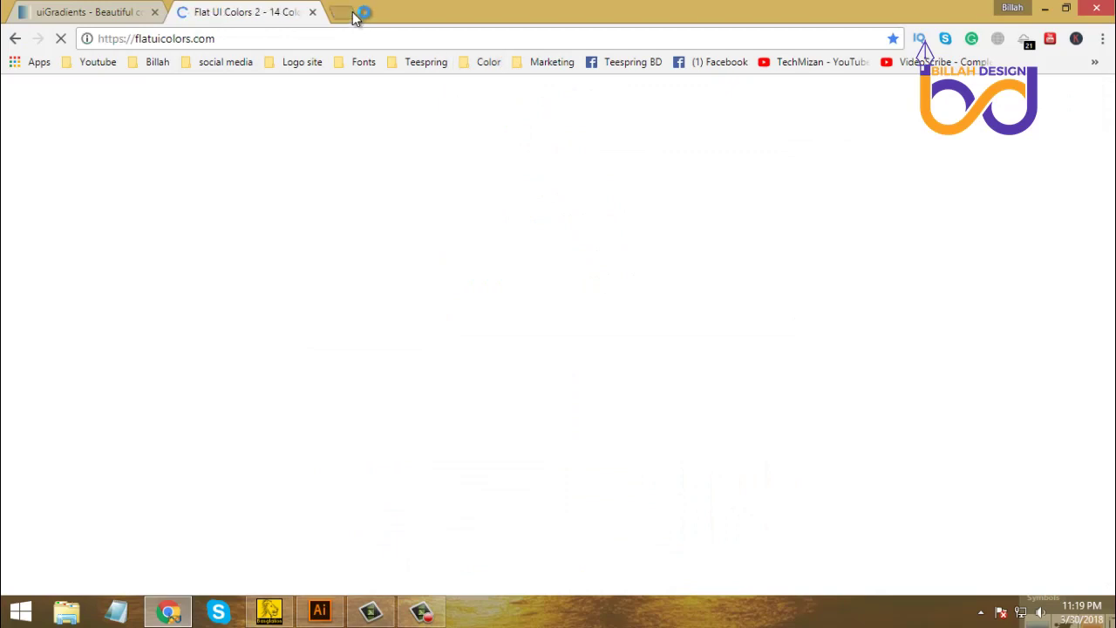
Step: Open the bookmarked Material UI flat colors page and the flatuicolorpicker site in two more tabs
left_click(357, 12)
left_click(488, 62)
left_click(502, 122)
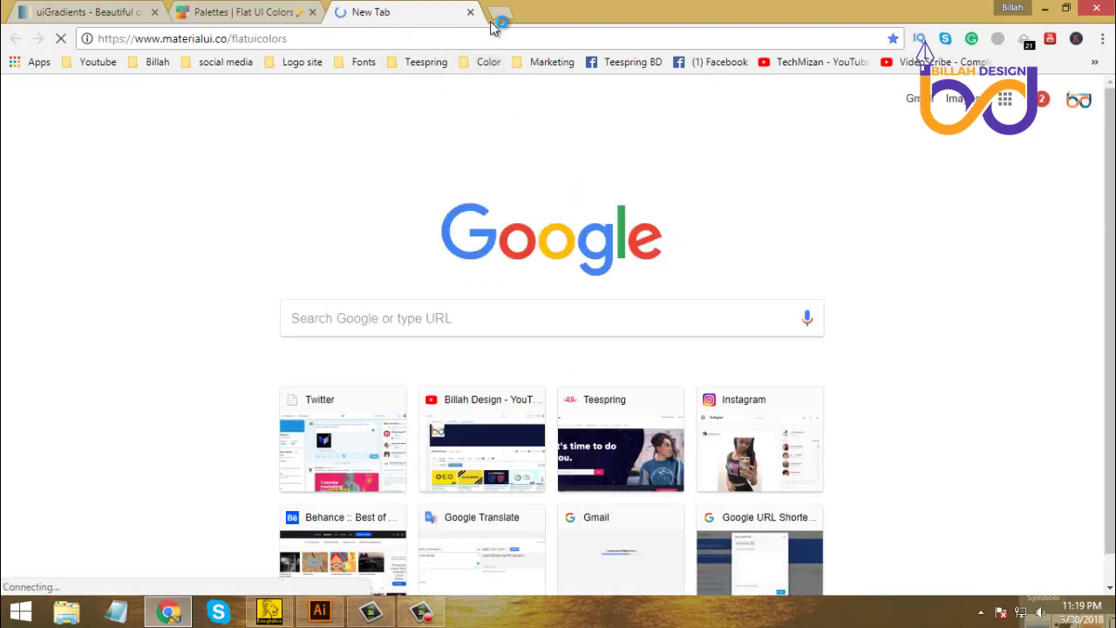
left_click(498, 12)
left_click(497, 61)
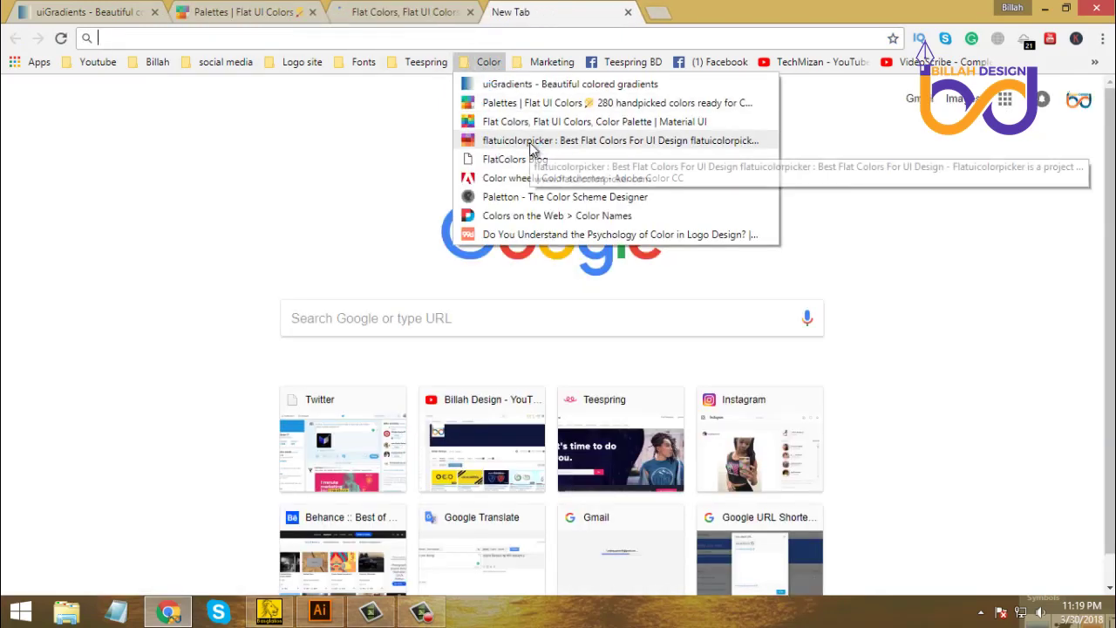
left_click(533, 141)
Step: Show all gradients on uiGradients and look through the collection
key("ctrl+1")
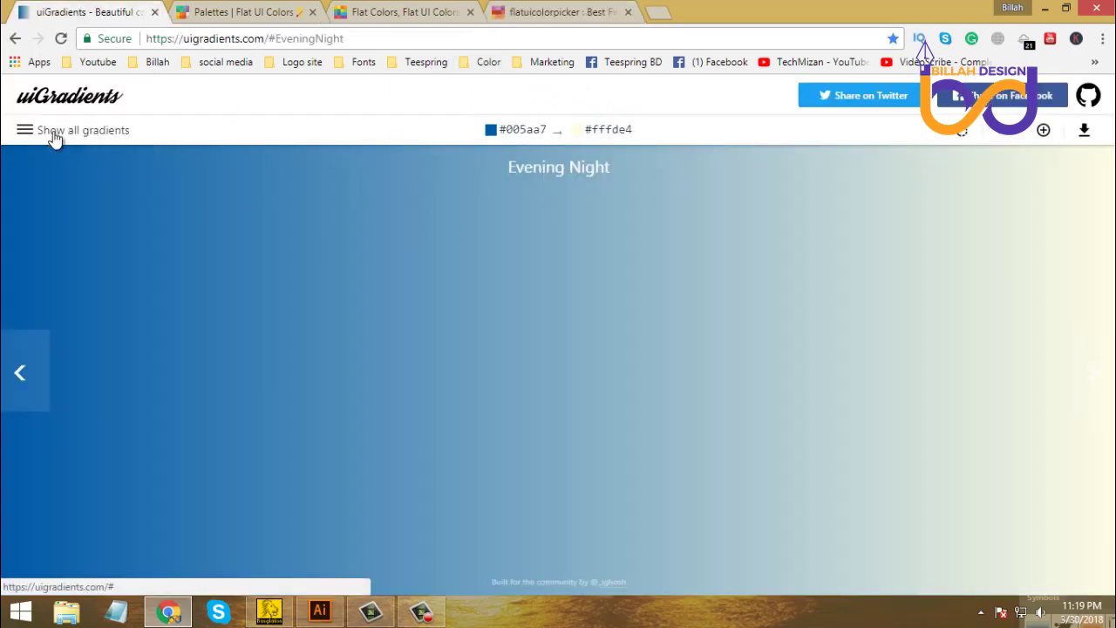
left_click(101, 137)
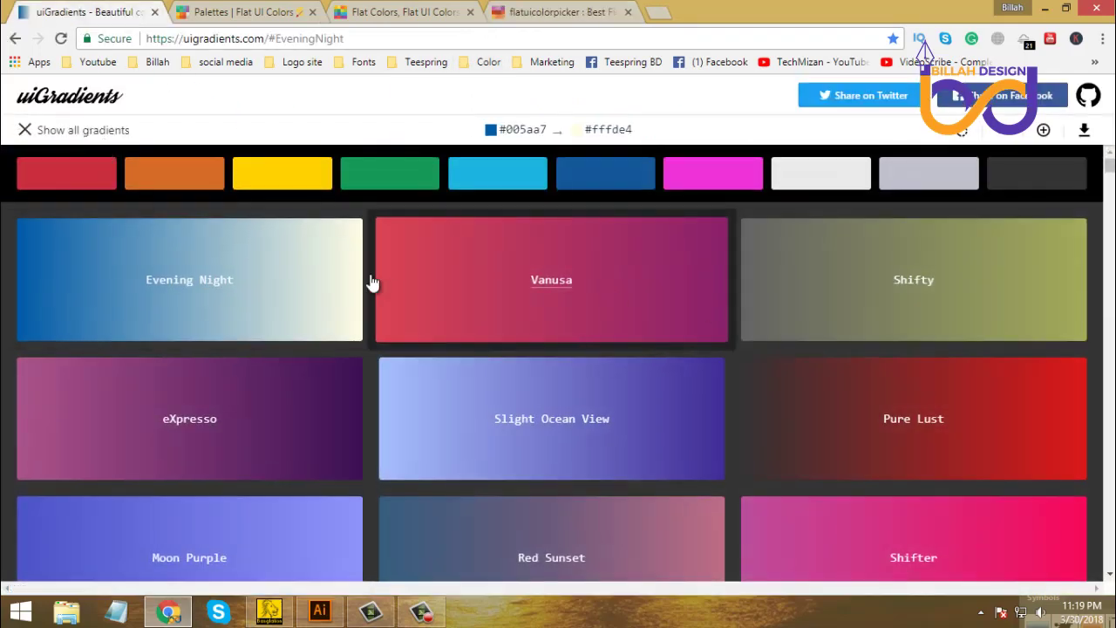
scroll(3, 321, "down", 7)
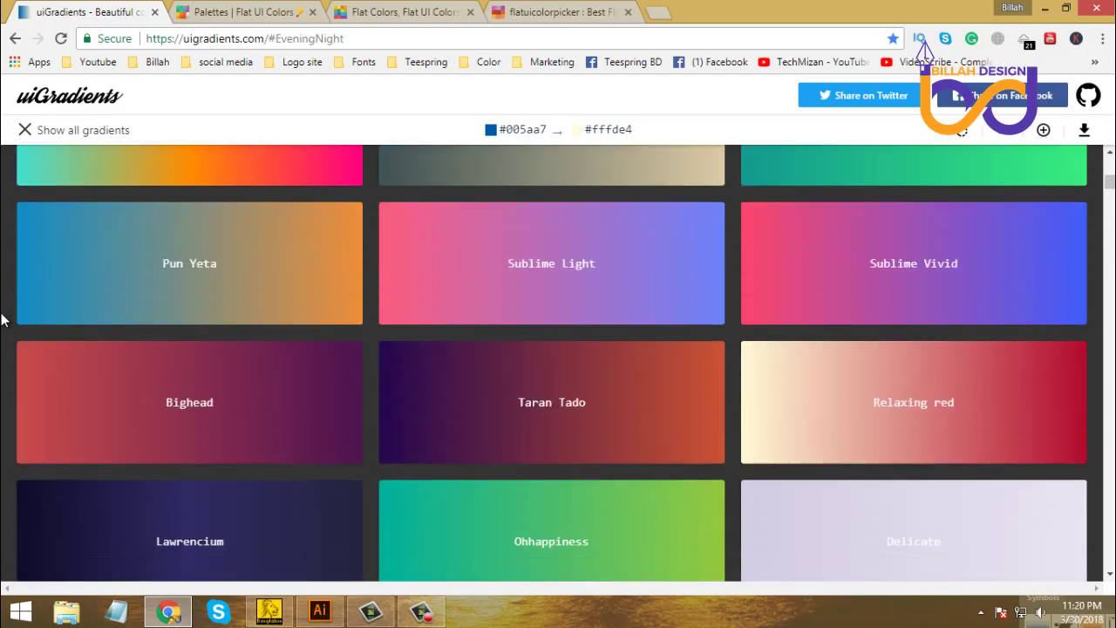
scroll(3, 321, "up", 8)
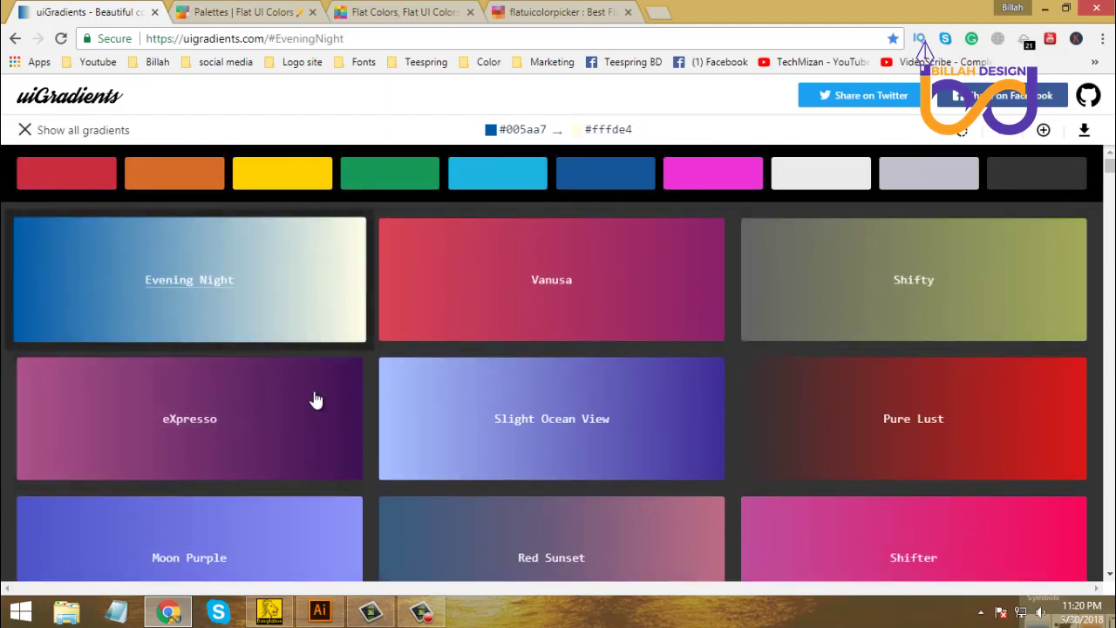
scroll(782, 465, "down", 4)
scroll(688, 395, "down", 15)
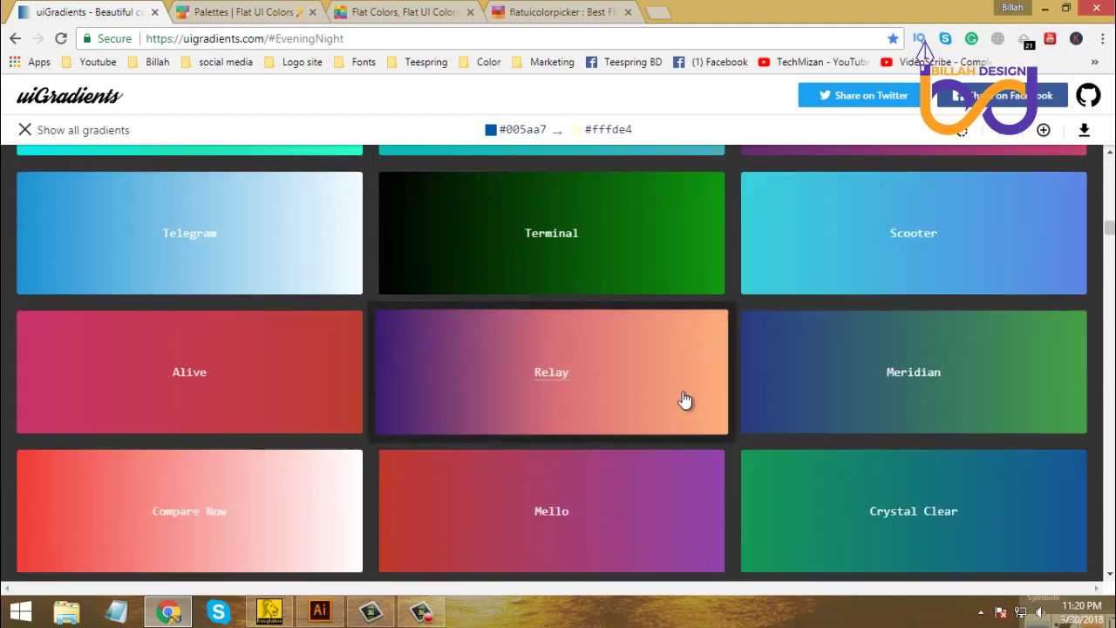
scroll(682, 403, "up", 15)
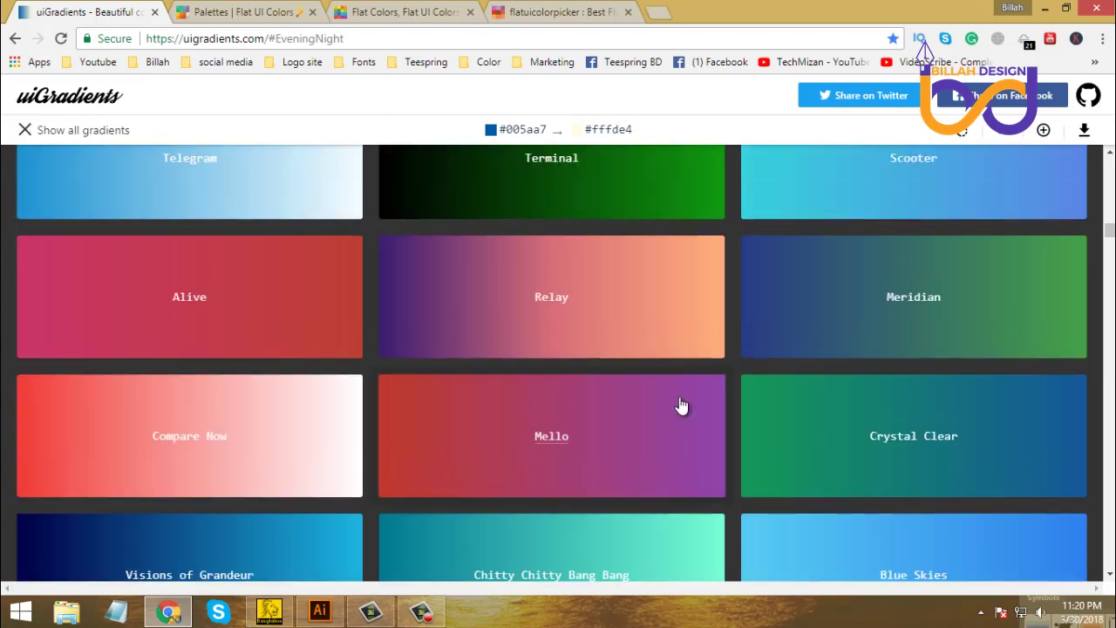
scroll(673, 408, "up", 4)
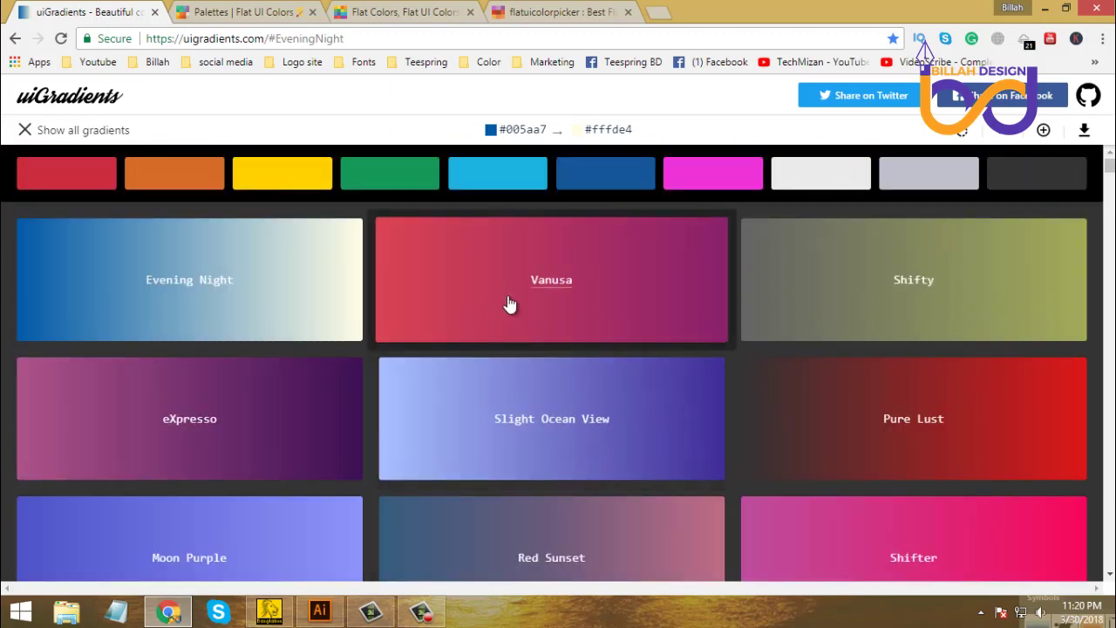
Step: Filter the gradient collection by each base color in turn, from red through to dark grey, to compare the matching gradients
left_click(78, 178)
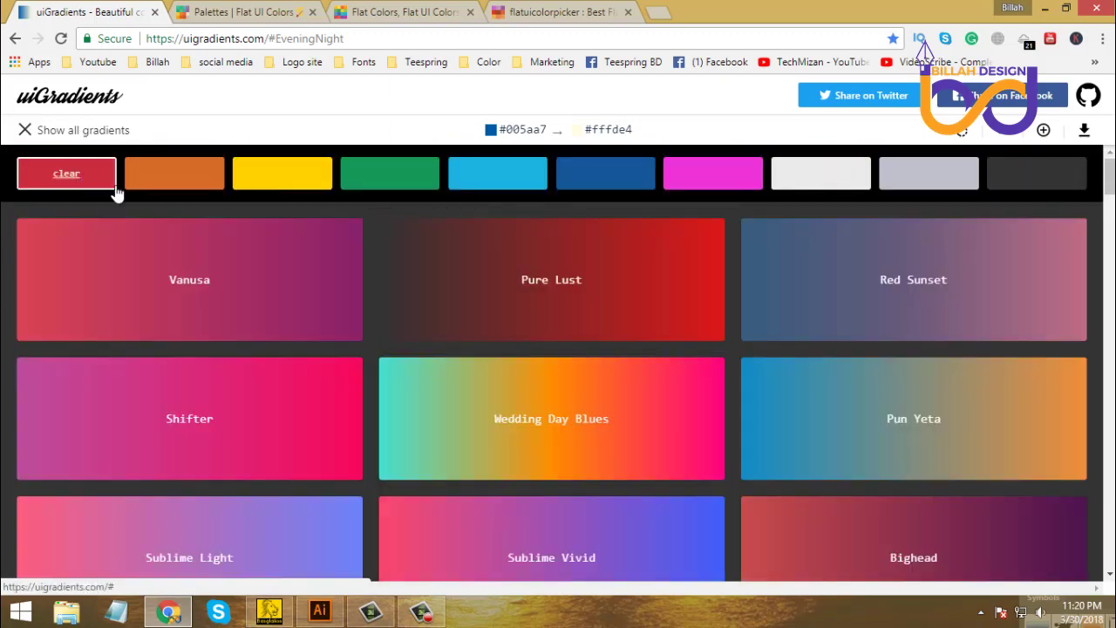
left_click(209, 177)
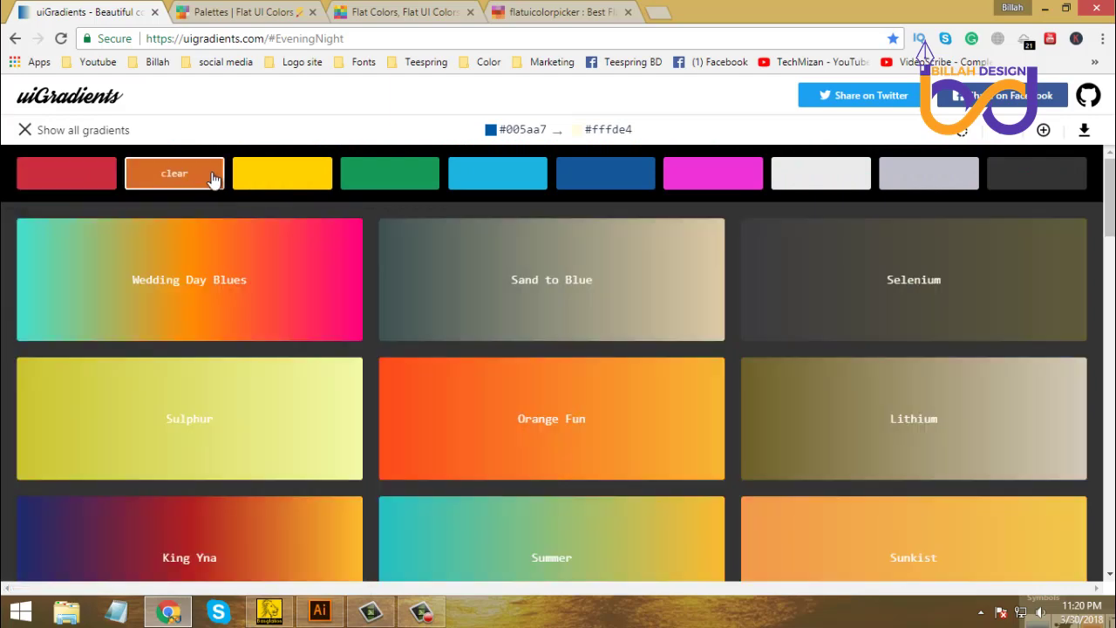
left_click(295, 180)
left_click(394, 185)
left_click(493, 181)
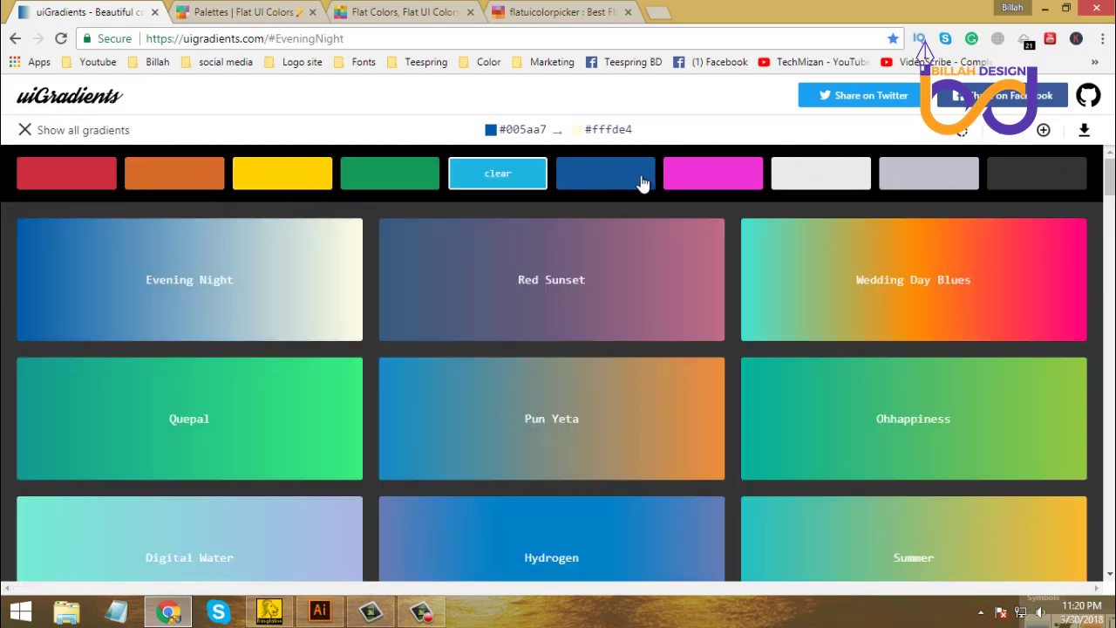
left_click(632, 181)
left_click(689, 180)
left_click(852, 181)
left_click(952, 180)
left_click(1038, 178)
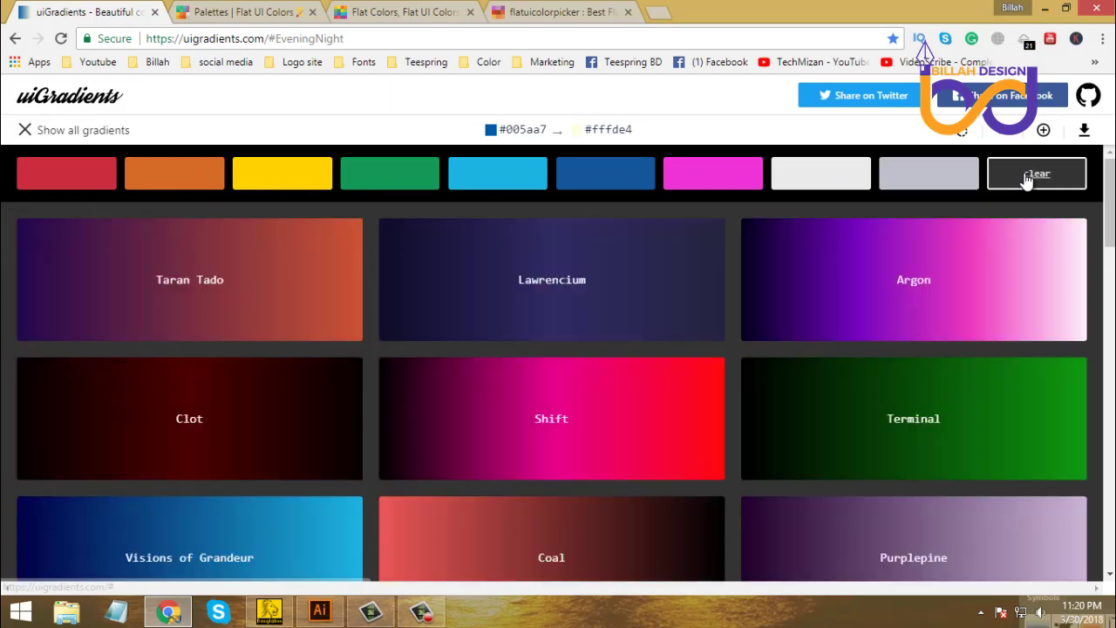
Step: Filter the collection to dark blue gradients and open the Jodhpur gradient
left_click(784, 179)
left_click(715, 178)
left_click(621, 176)
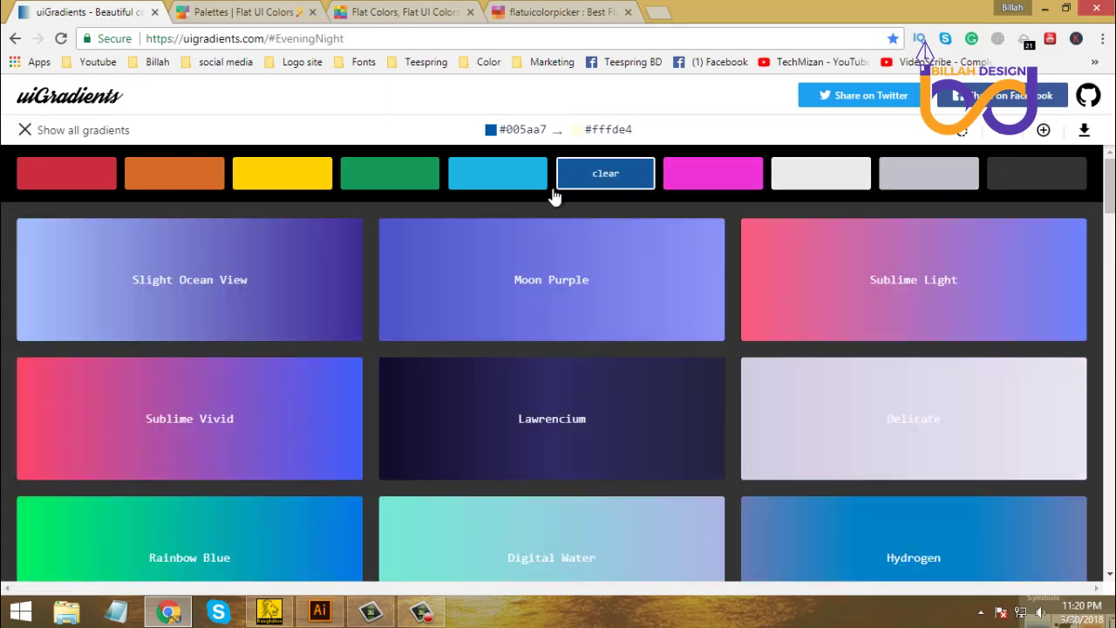
scroll(122, 279, "down", 10)
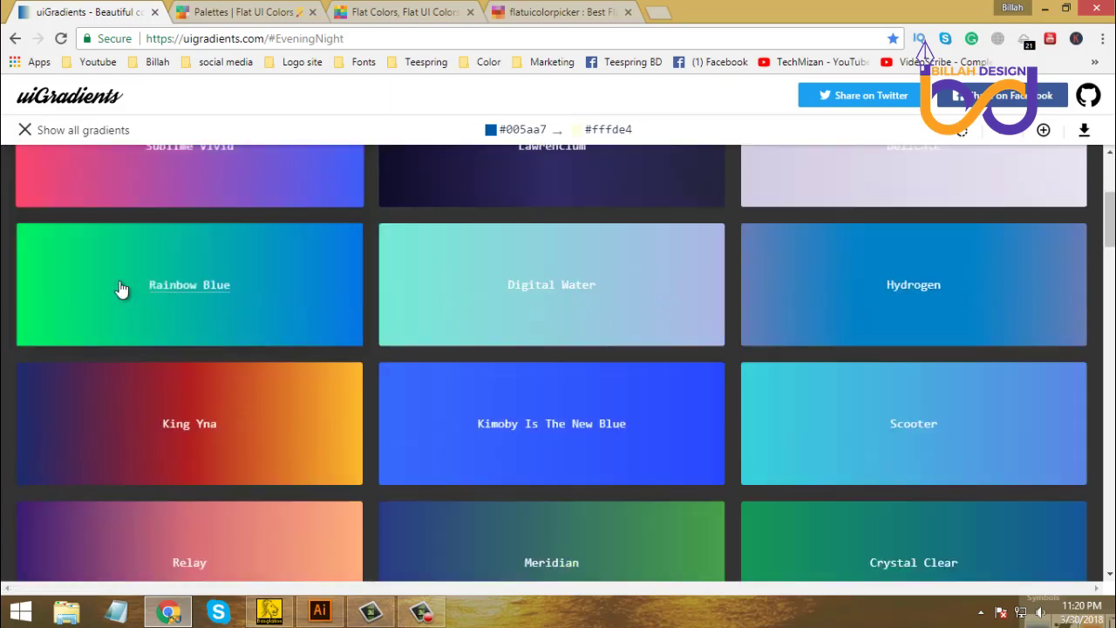
scroll(5, 305, "down", 5)
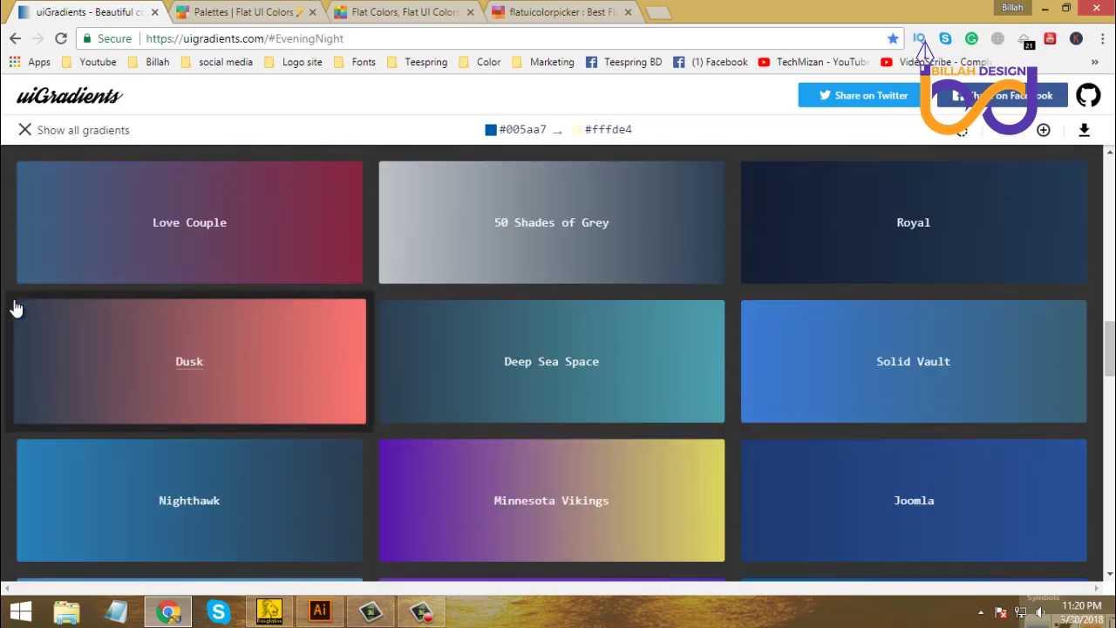
scroll(15, 307, "up", 5)
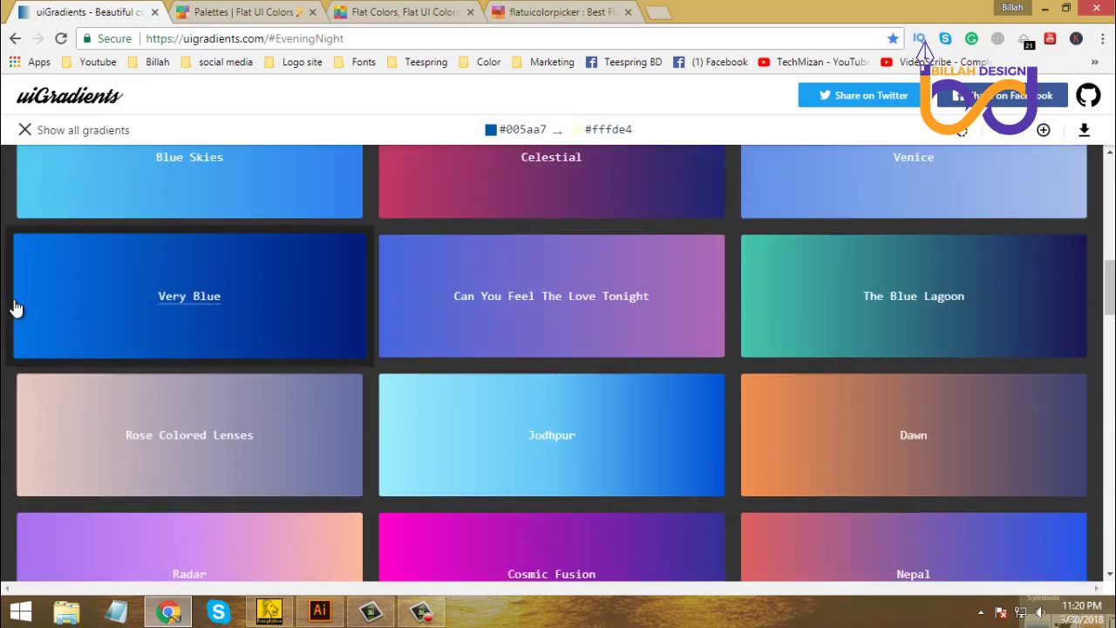
scroll(15, 307, "up", 2)
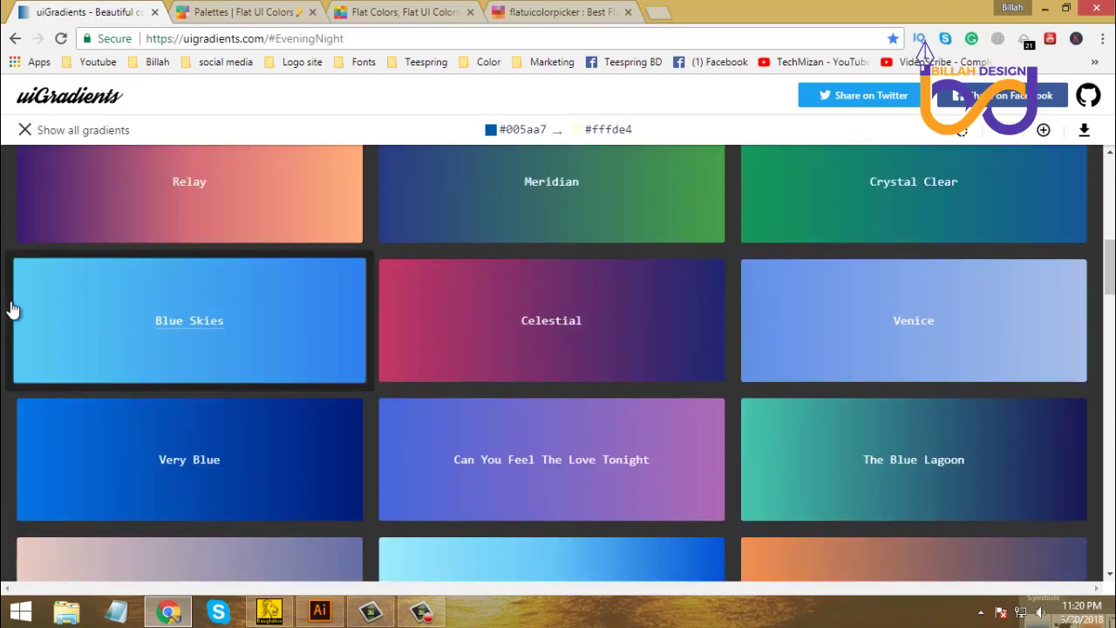
scroll(11, 310, "up", 3)
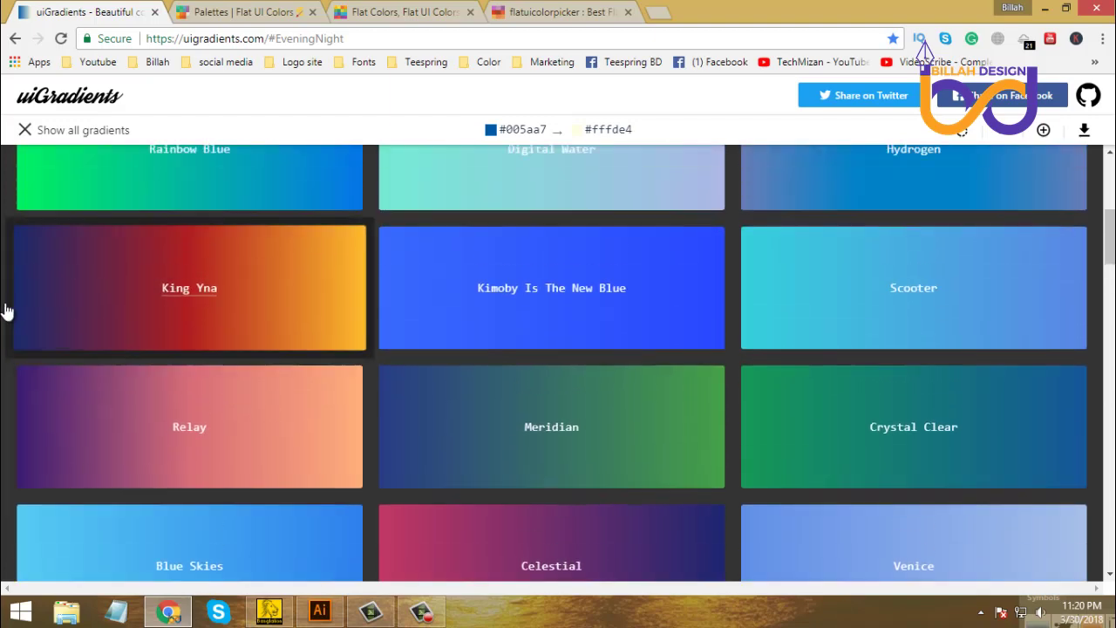
scroll(376, 375, "down", 4)
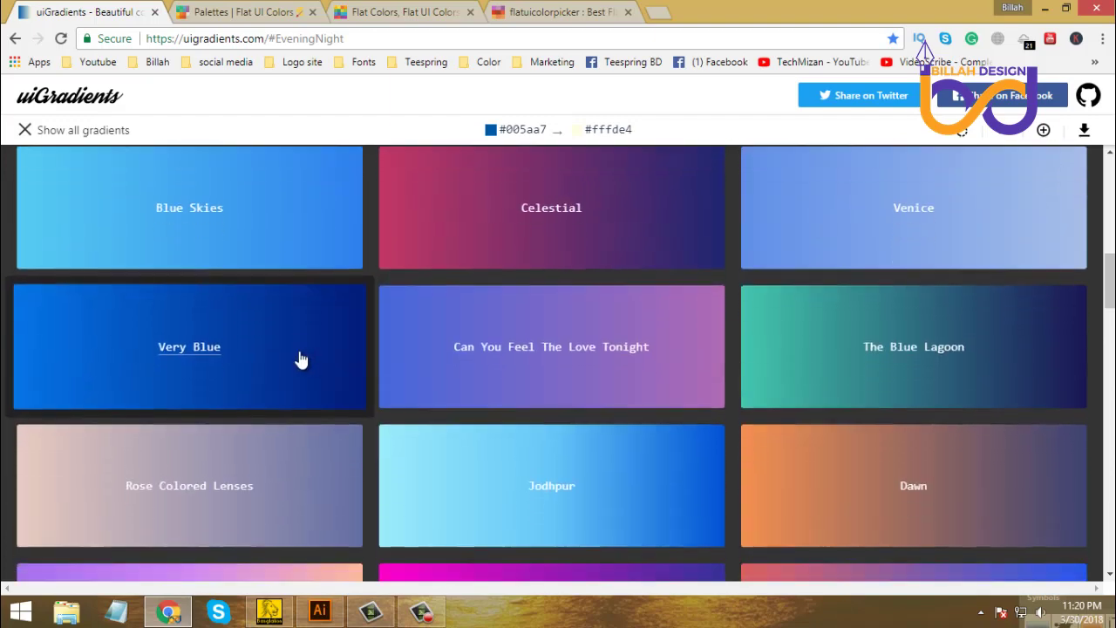
scroll(299, 359, "down", 2)
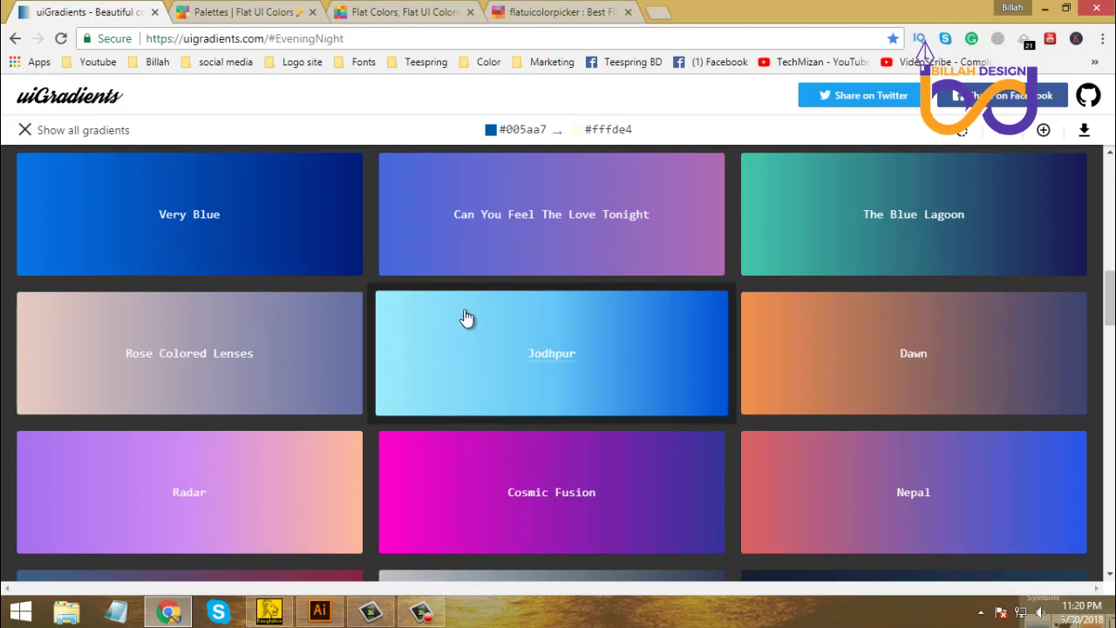
left_click(616, 350)
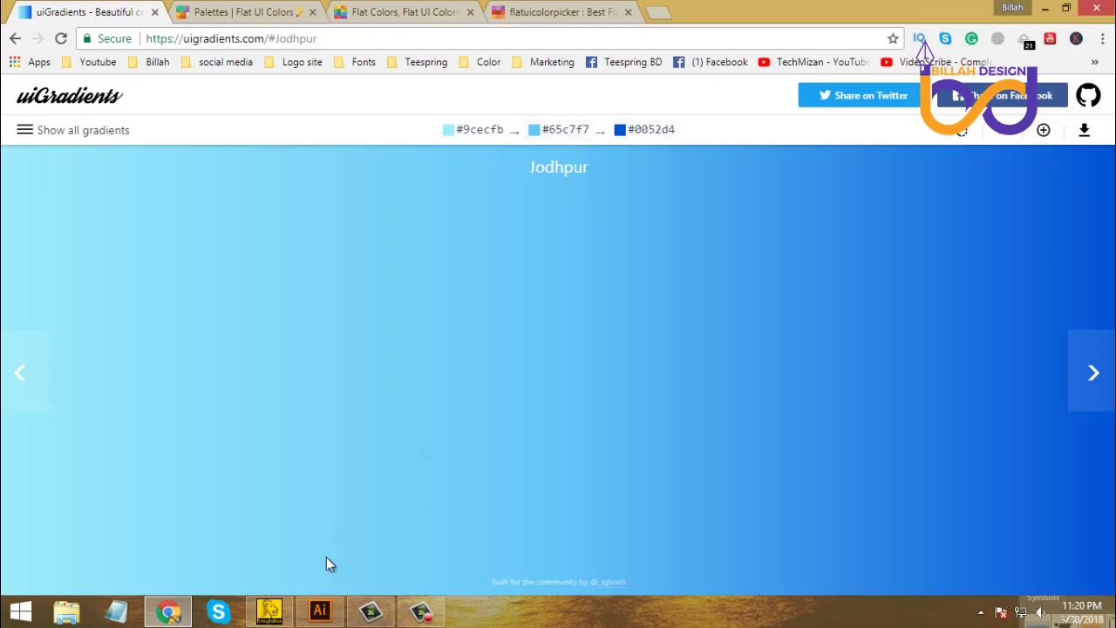
Step: In Illustrator, draw a rectangle in the middle of the artboard with no stroke and a white-to-black linear gradient fill
left_click(319, 611)
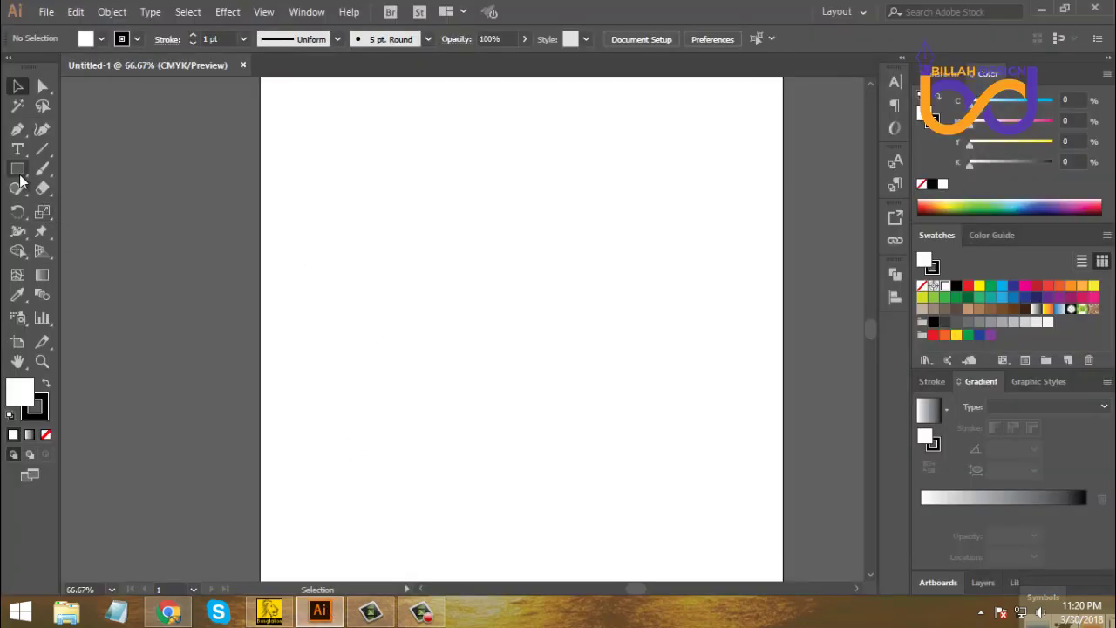
left_click(18, 169)
left_click_drag(437, 247, 617, 377)
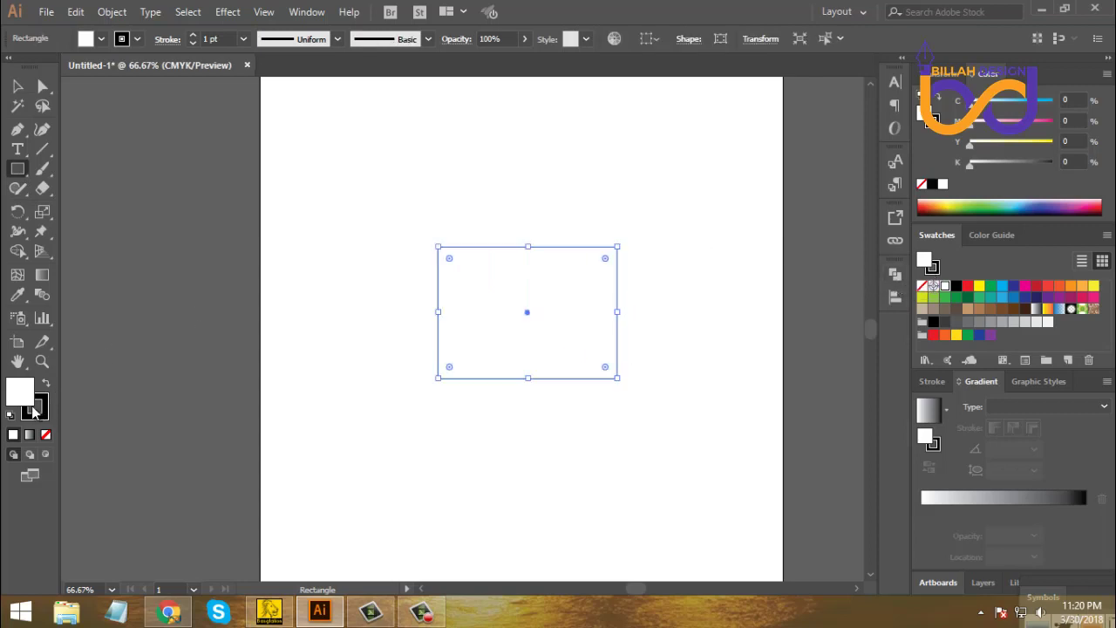
left_click(45, 434)
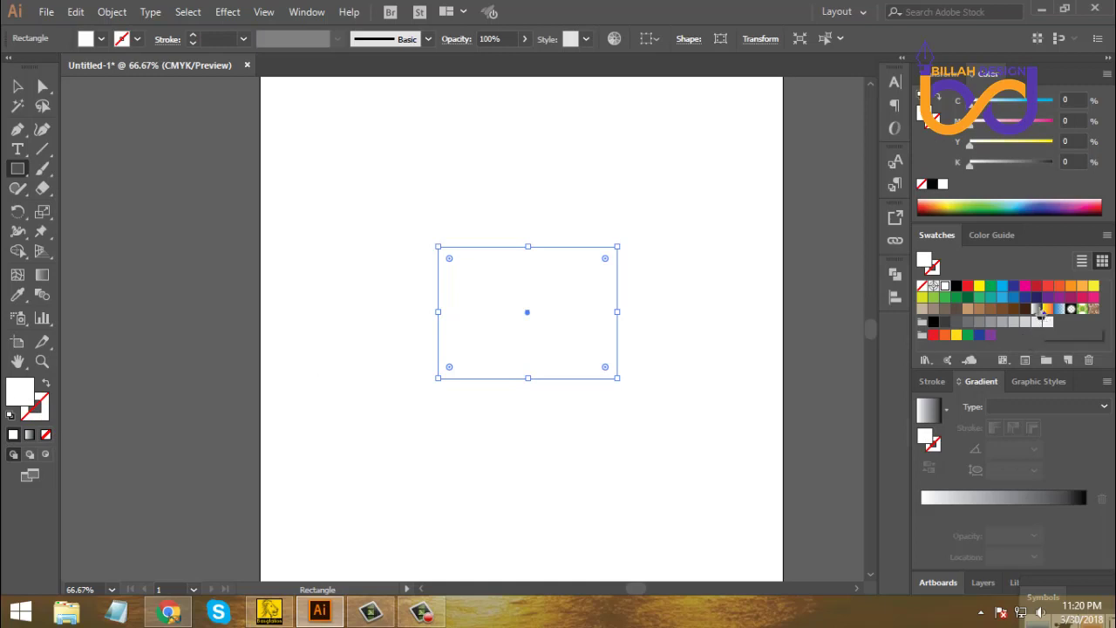
left_click(1037, 309)
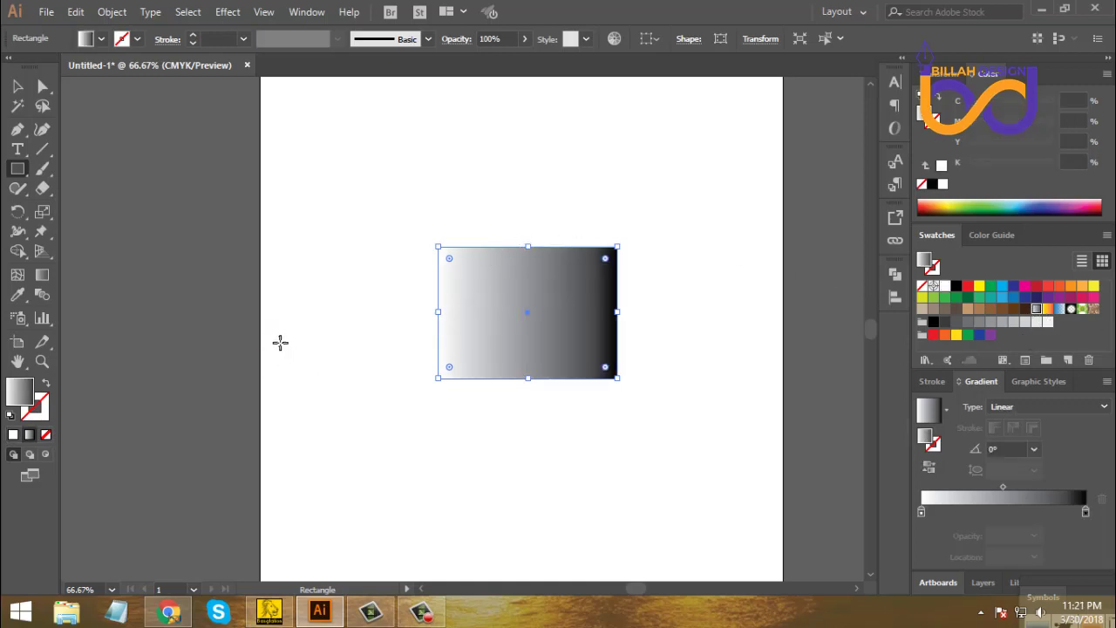
Step: Copy the first Jodhpur color code from uiGradients and set the rectangle's starting gradient stop in Illustrator to #9CECFB
left_click(169, 611)
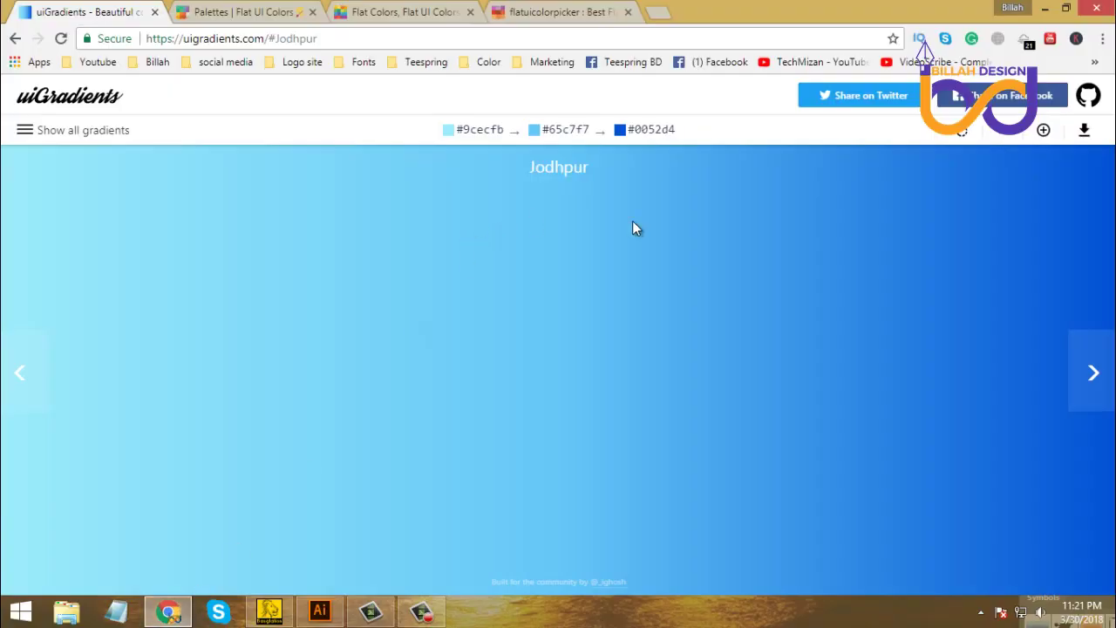
left_click(481, 131)
left_click(319, 611)
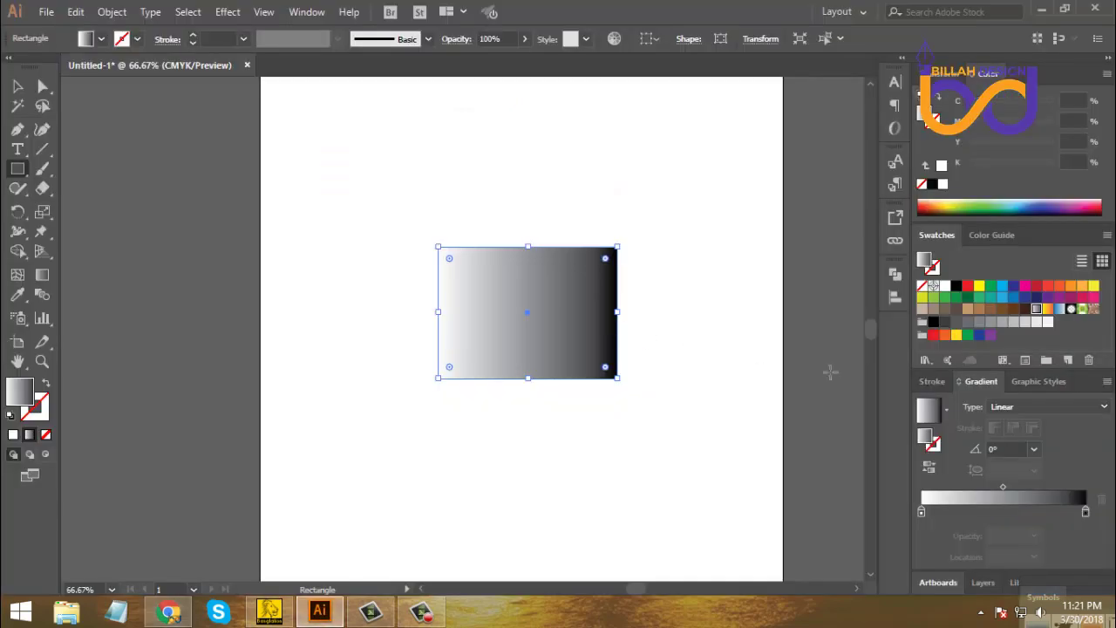
left_click(922, 513)
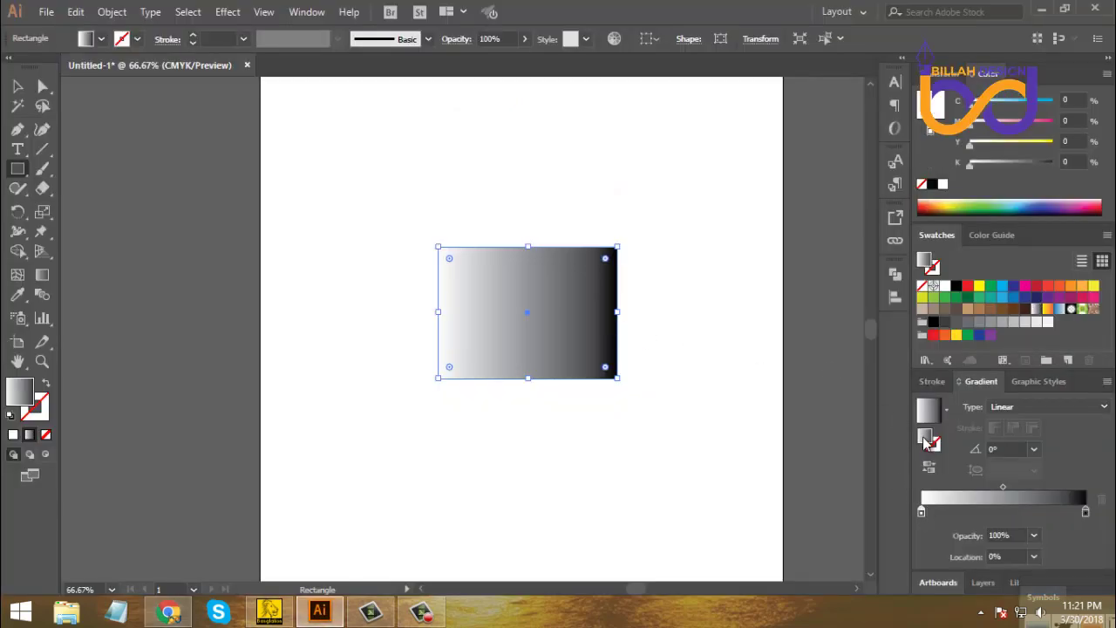
double_click(926, 439)
right_click(876, 367)
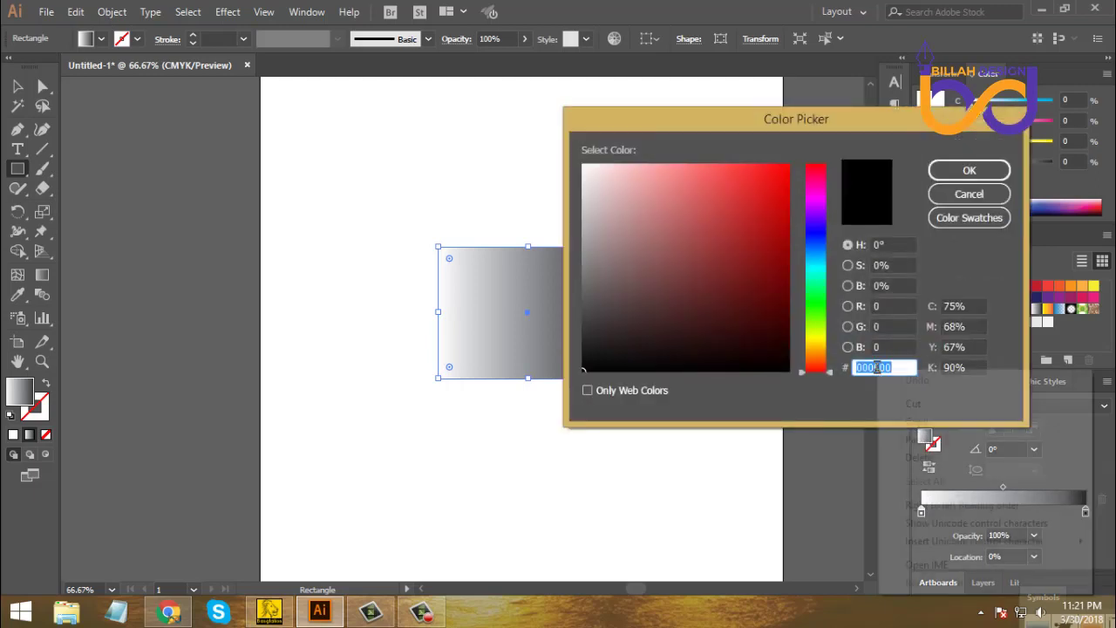
left_click(913, 438)
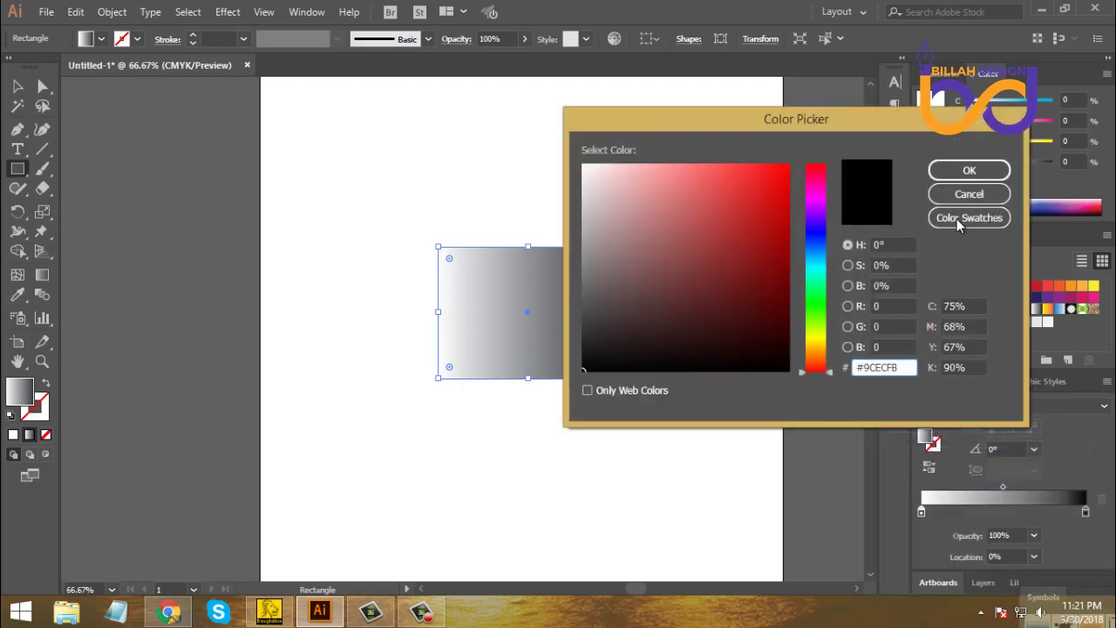
left_click(968, 170)
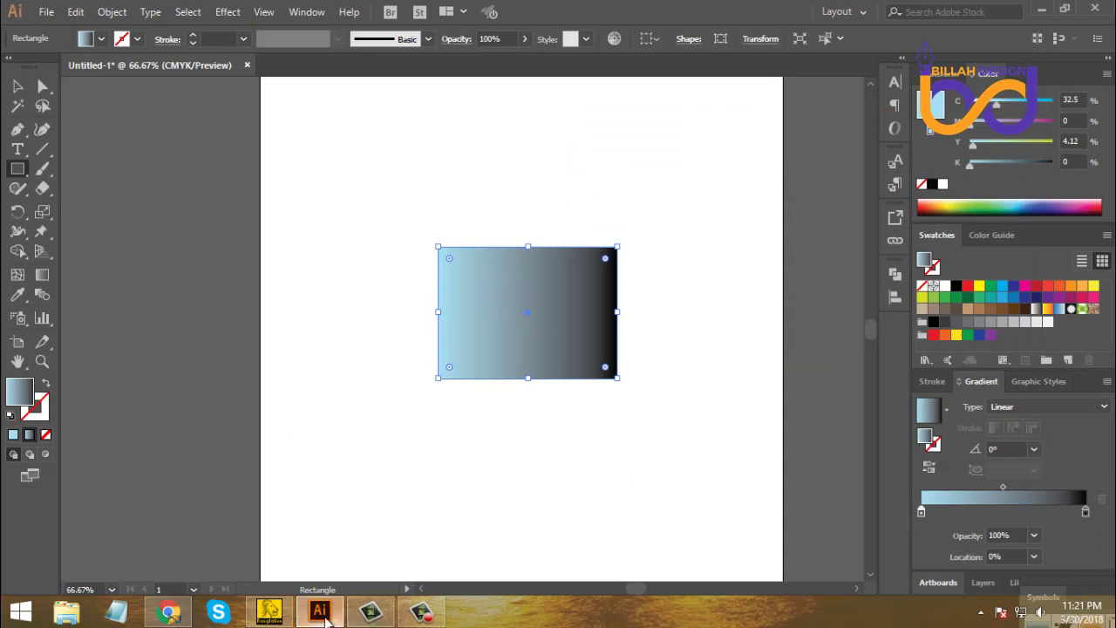
Step: Copy the last Jodhpur color code from uiGradients and set the rectangle's ending gradient stop in Illustrator to #0052D4
left_click(169, 612)
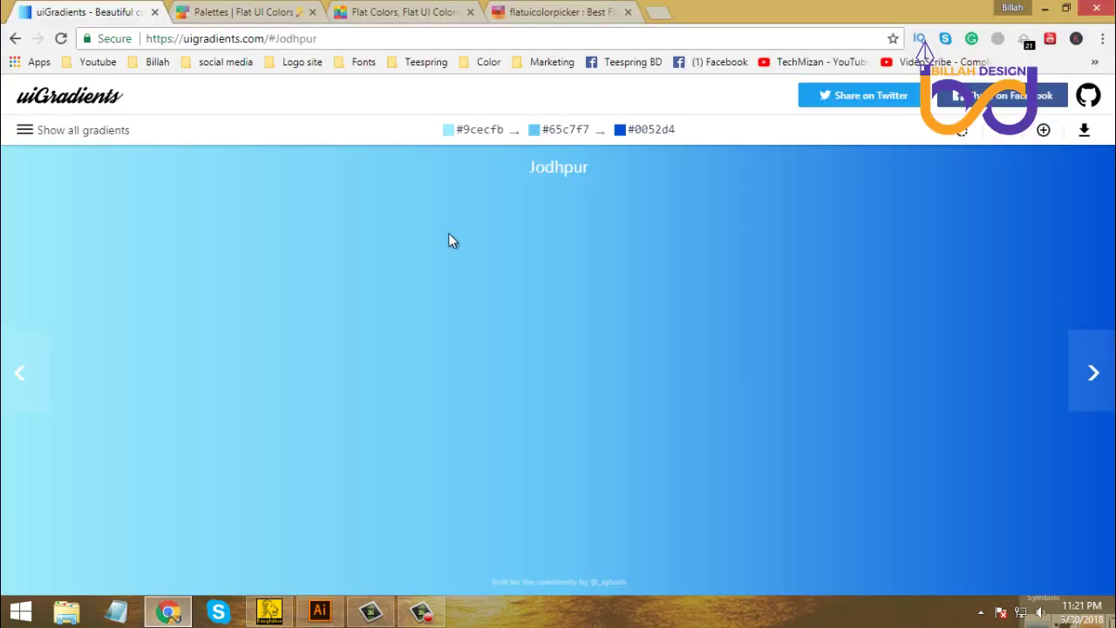
left_click(650, 135)
left_click(319, 612)
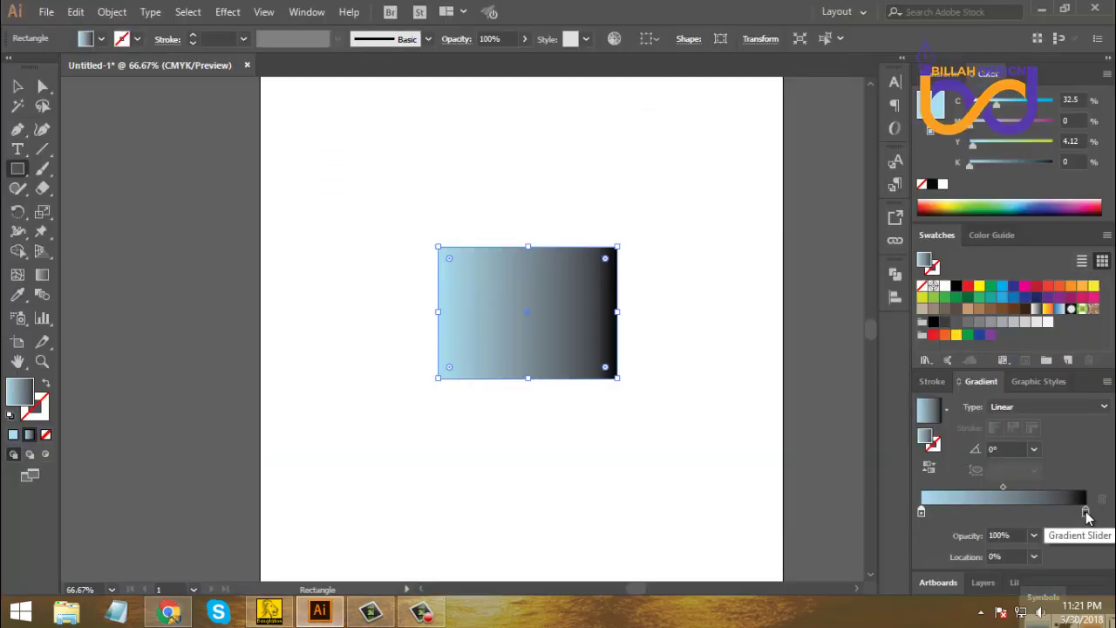
left_click(1086, 512)
double_click(930, 442)
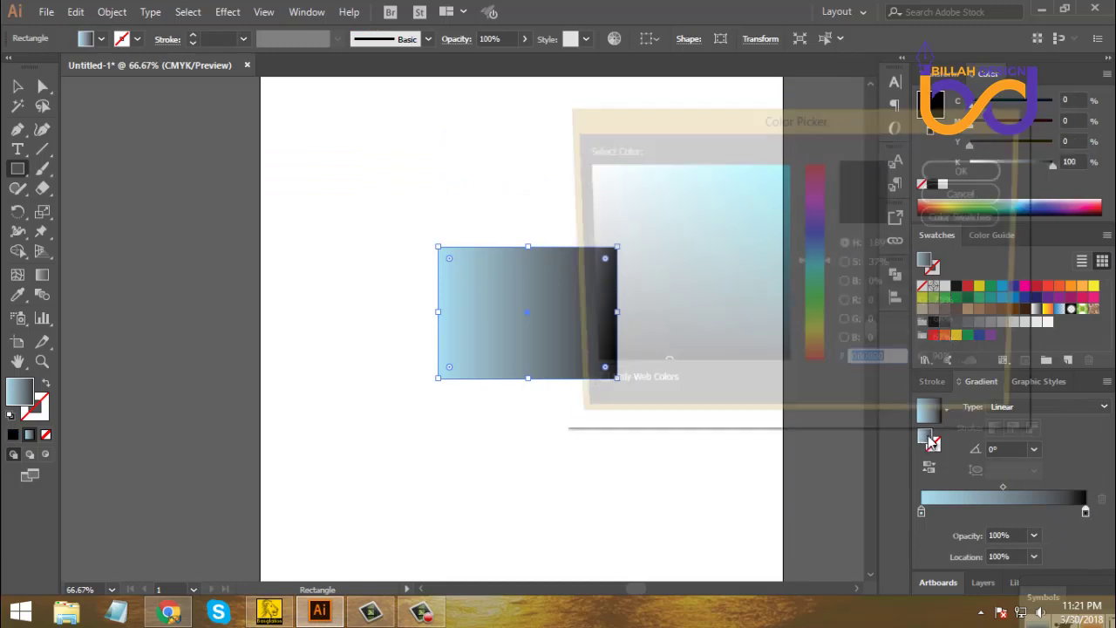
right_click(885, 367)
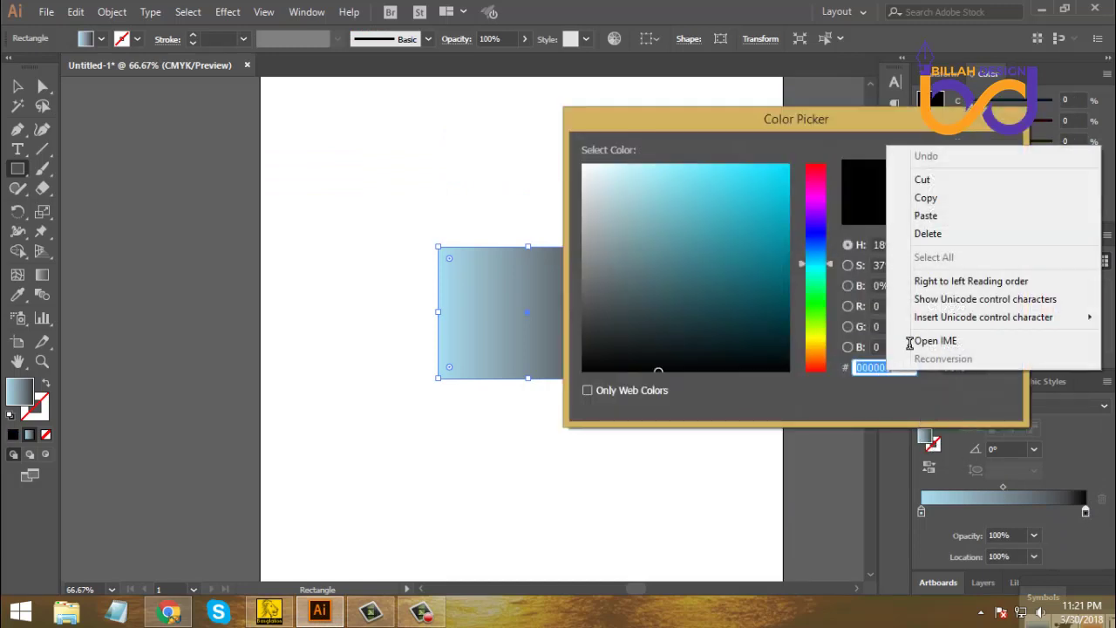
left_click(934, 218)
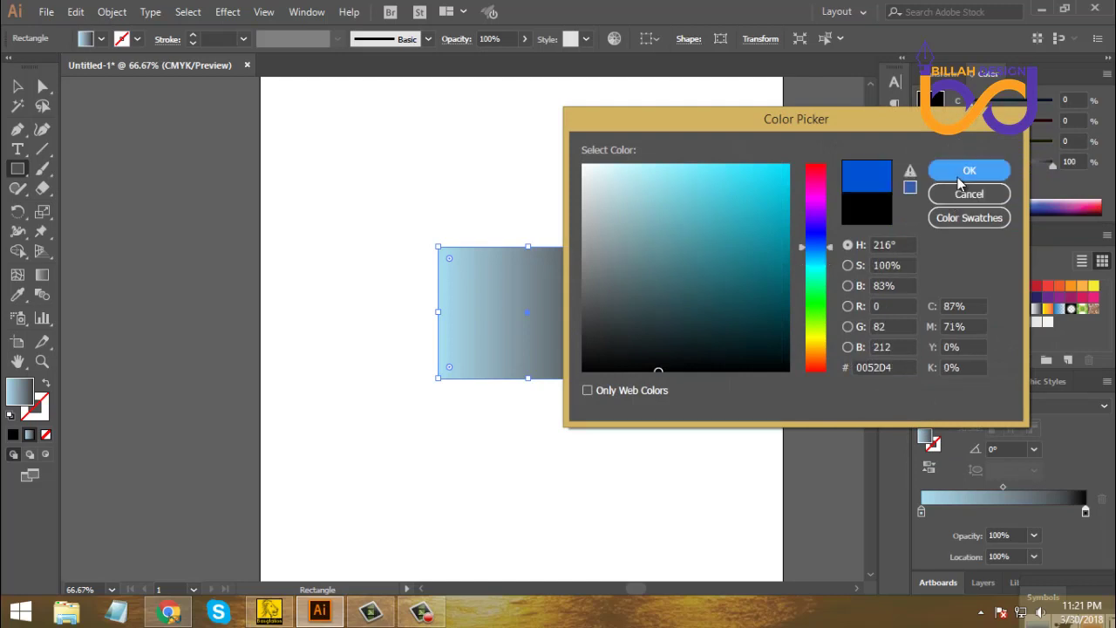
left_click(968, 170)
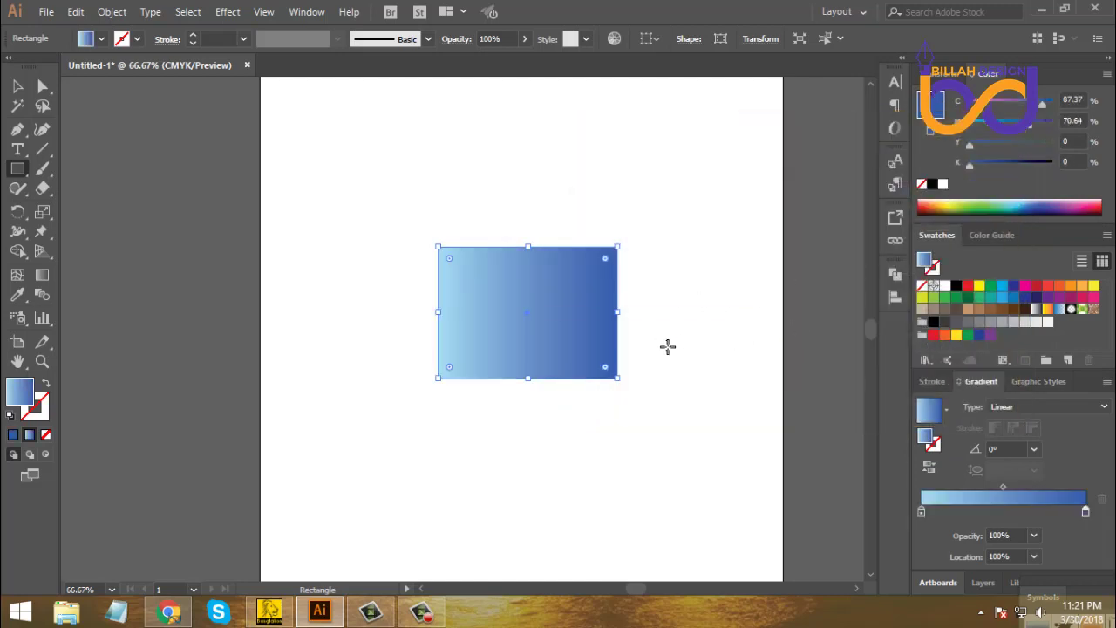
Step: Check the Jodhpur gradient on uiGradients and add a gray swatch as a middle stop at 50% to the rectangle's gradient in Illustrator
left_click(185, 617)
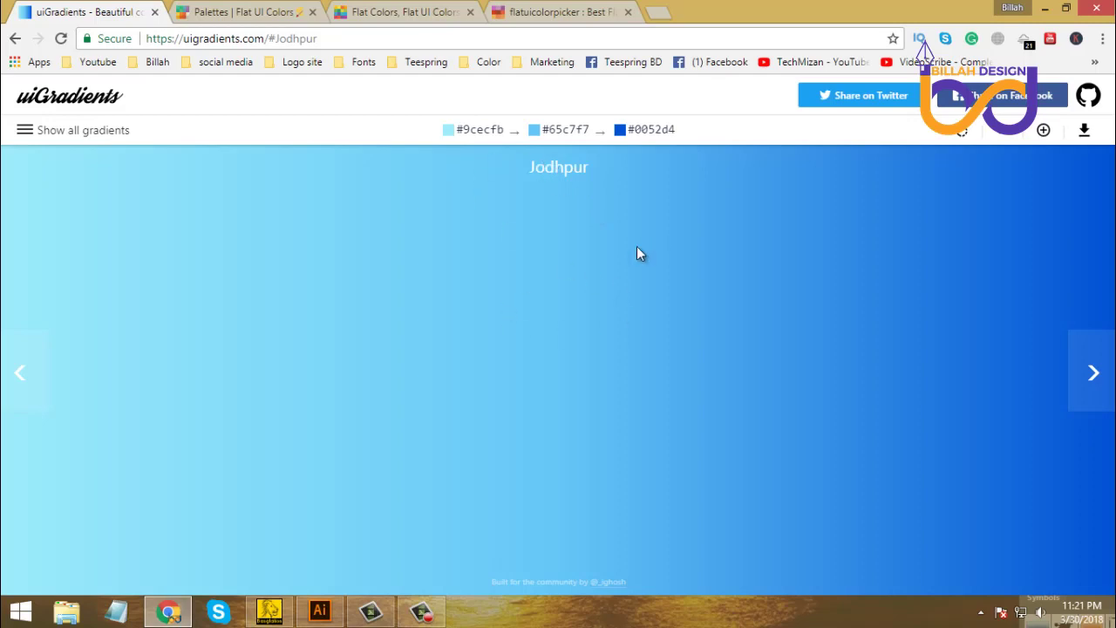
left_click(319, 611)
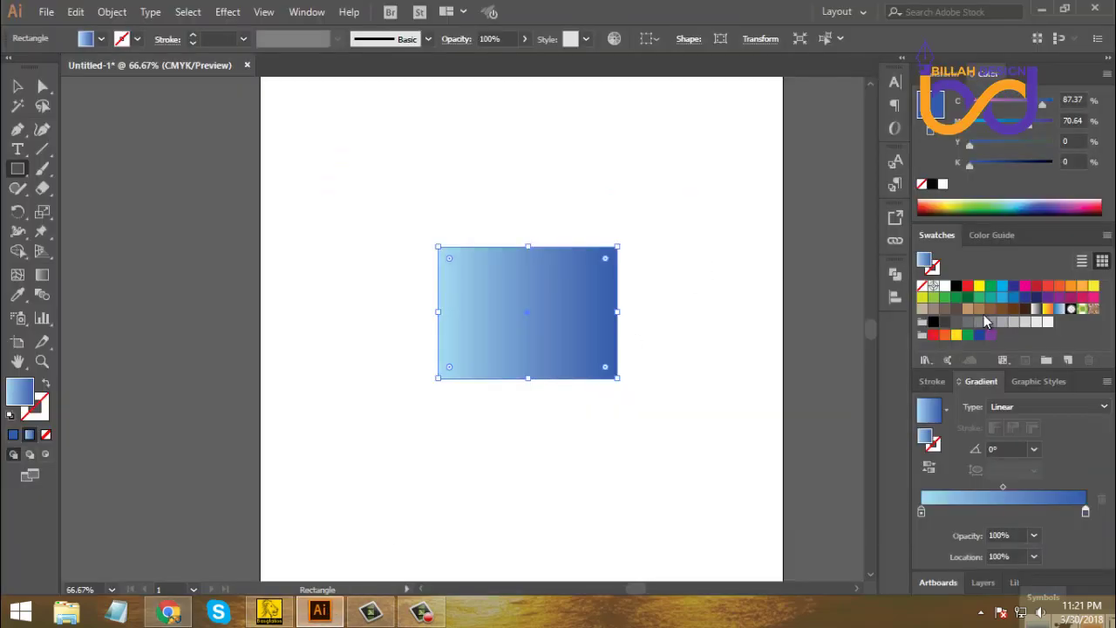
left_click_drag(1001, 322, 1003, 512)
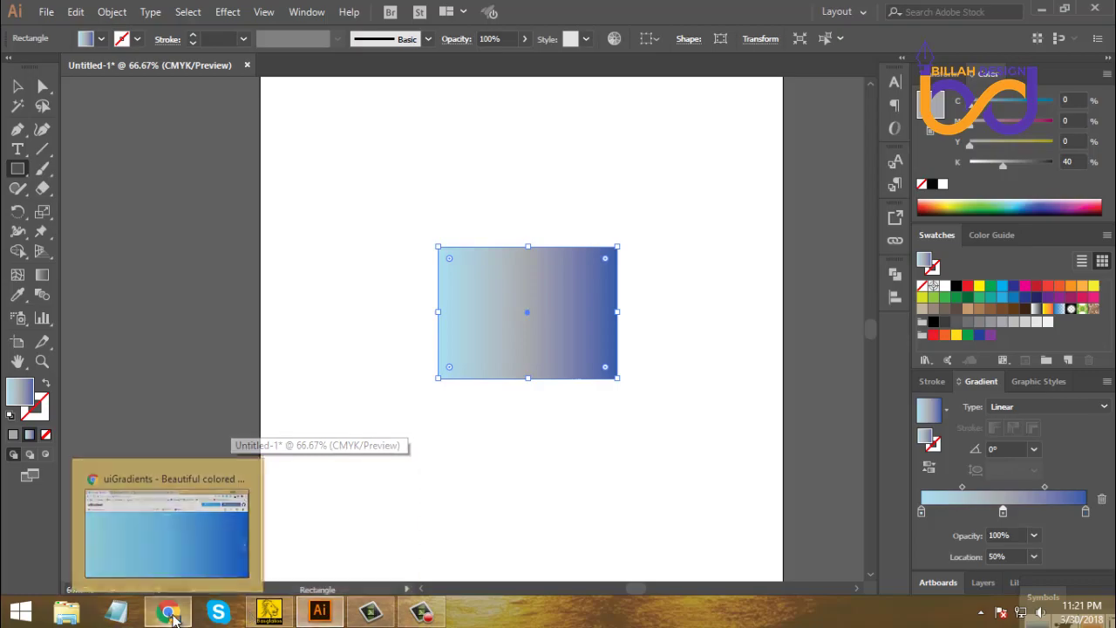
Step: Copy the middle Jodhpur color code from uiGradients and set the rectangle's middle gradient stop in Illustrator to #65C7F7
left_click(172, 615)
left_click(558, 133)
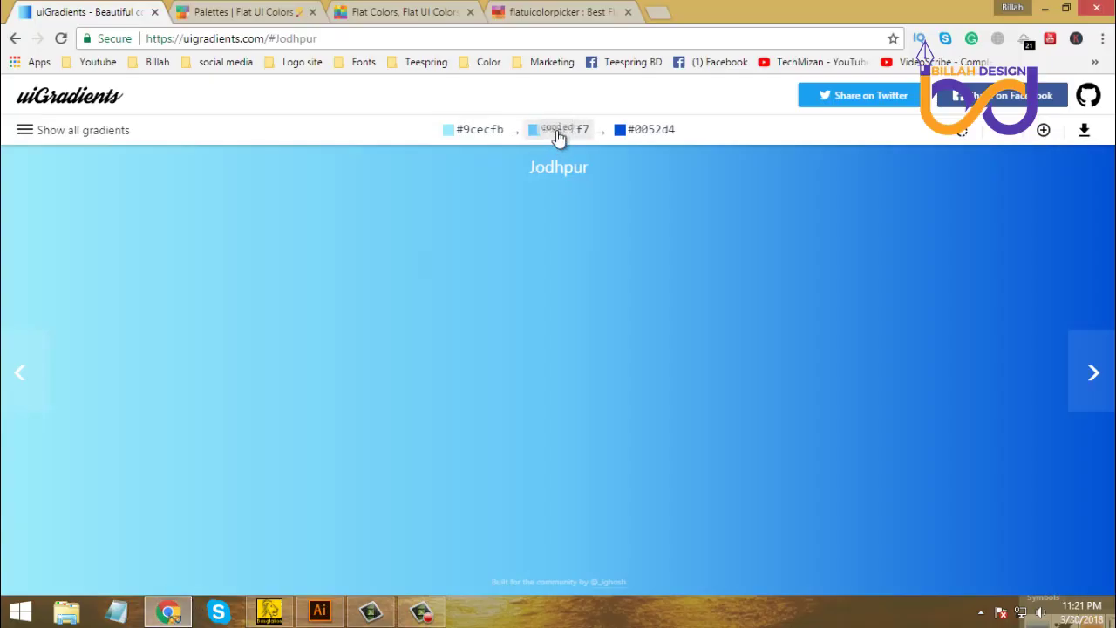
left_click(320, 613)
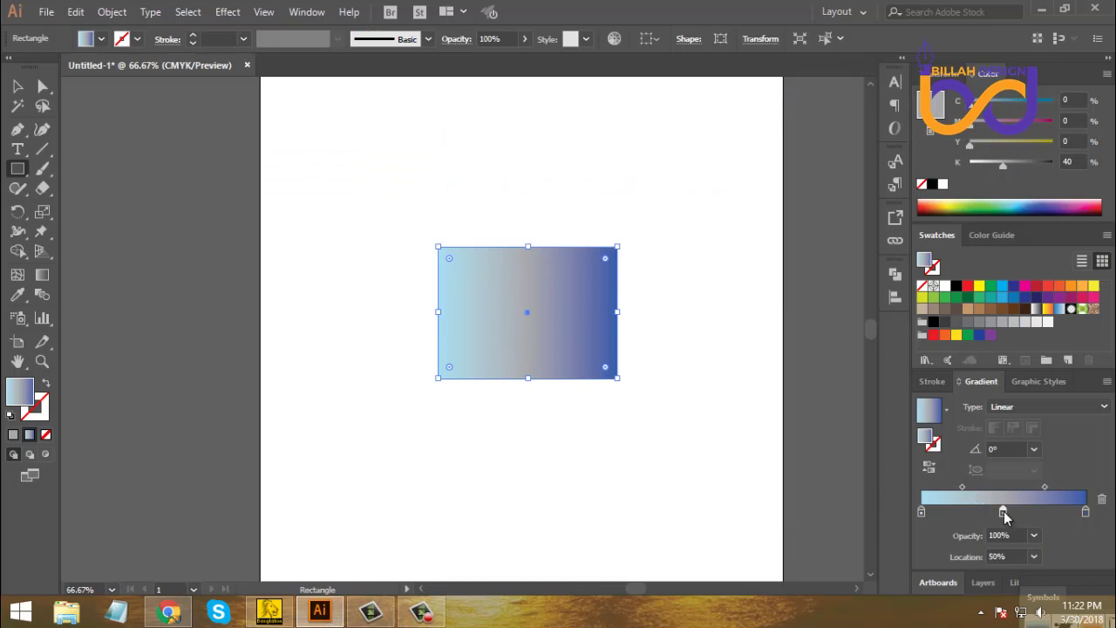
double_click(931, 443)
right_click(874, 367)
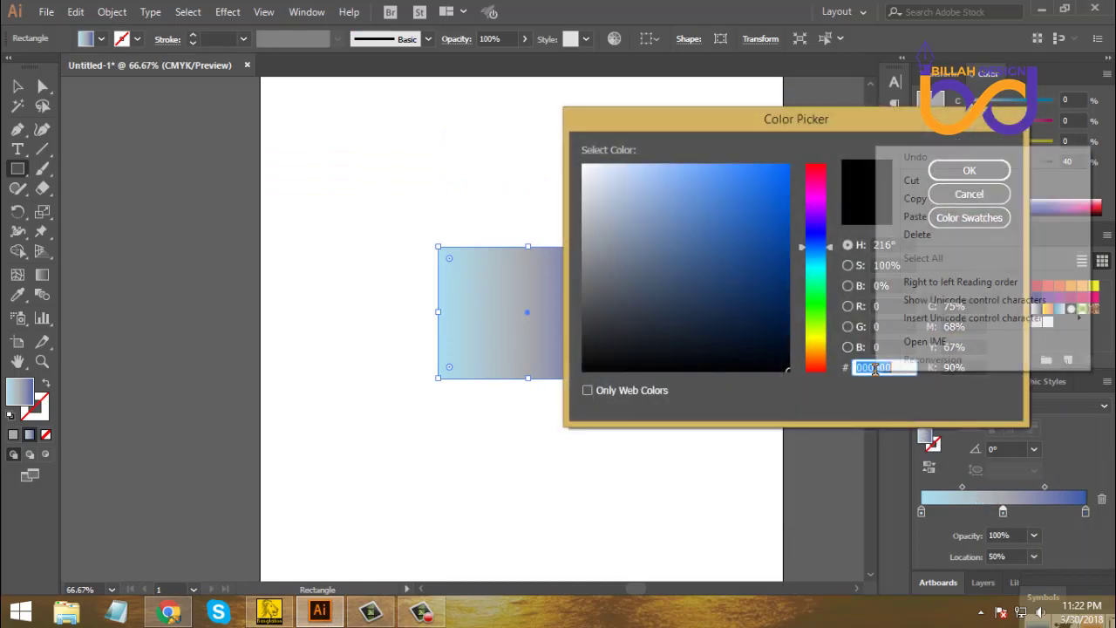
left_click(918, 224)
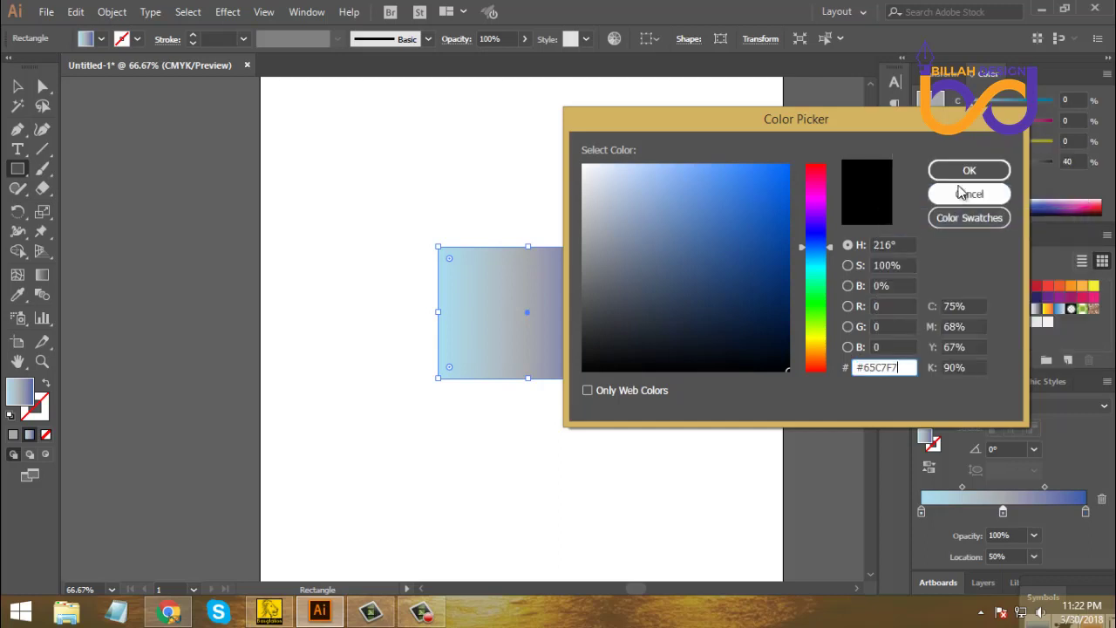
left_click(966, 169)
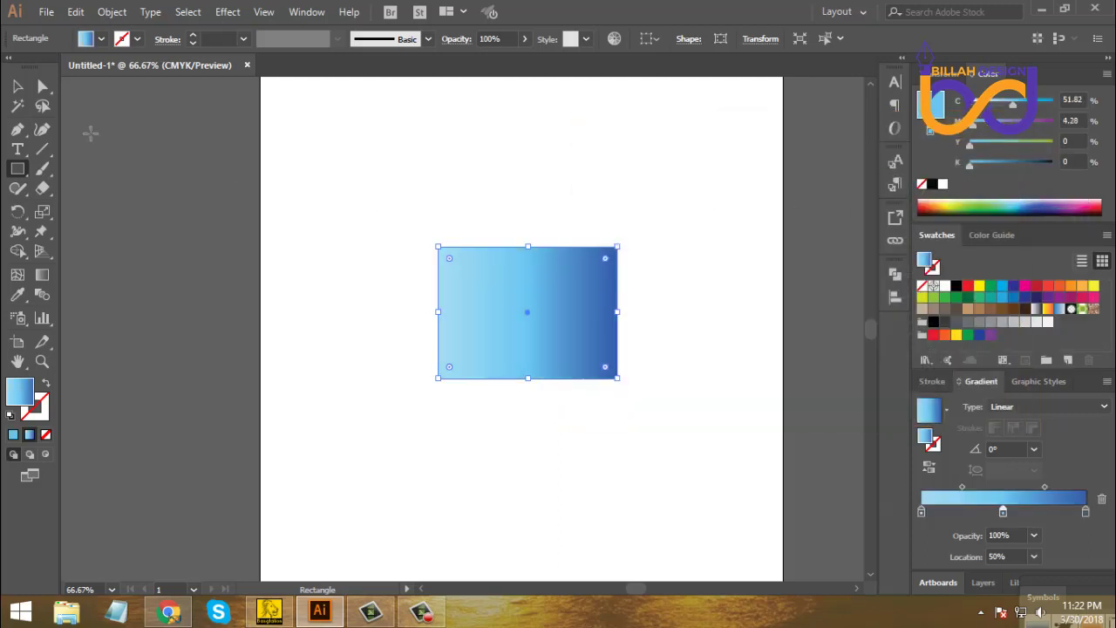
Step: Move the gradient rectangle to the upper part of the artboard and compare it with the Jodhpur gradient in the browser
left_click(18, 86)
left_click_drag(491, 289, 442, 193)
left_click(503, 349)
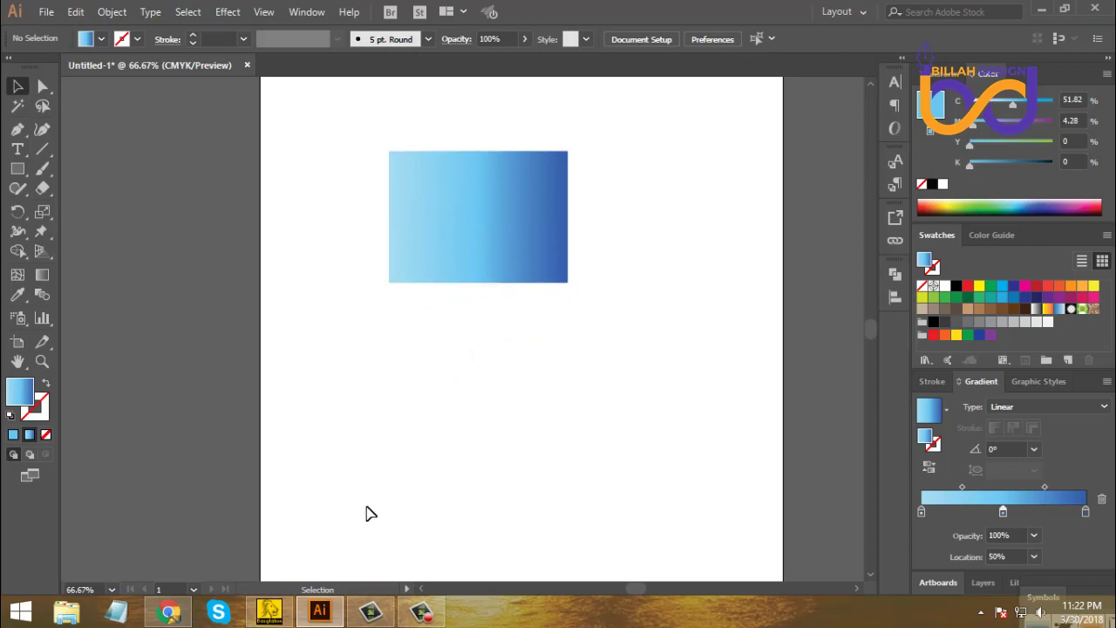
left_click(303, 458)
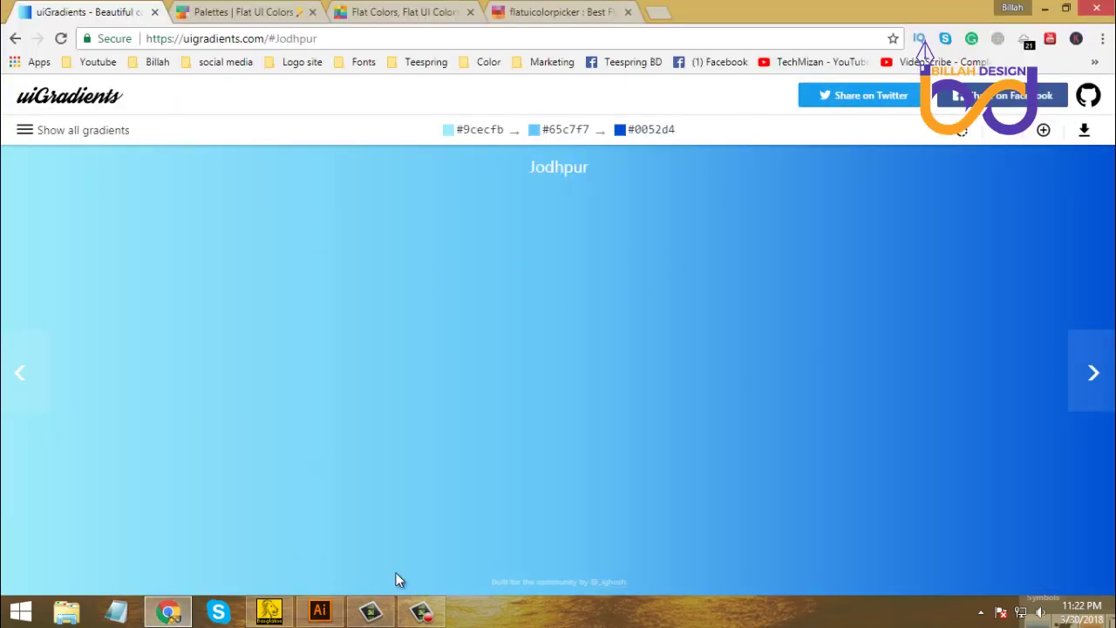
left_click(319, 611)
left_click_drag(483, 285, 486, 300)
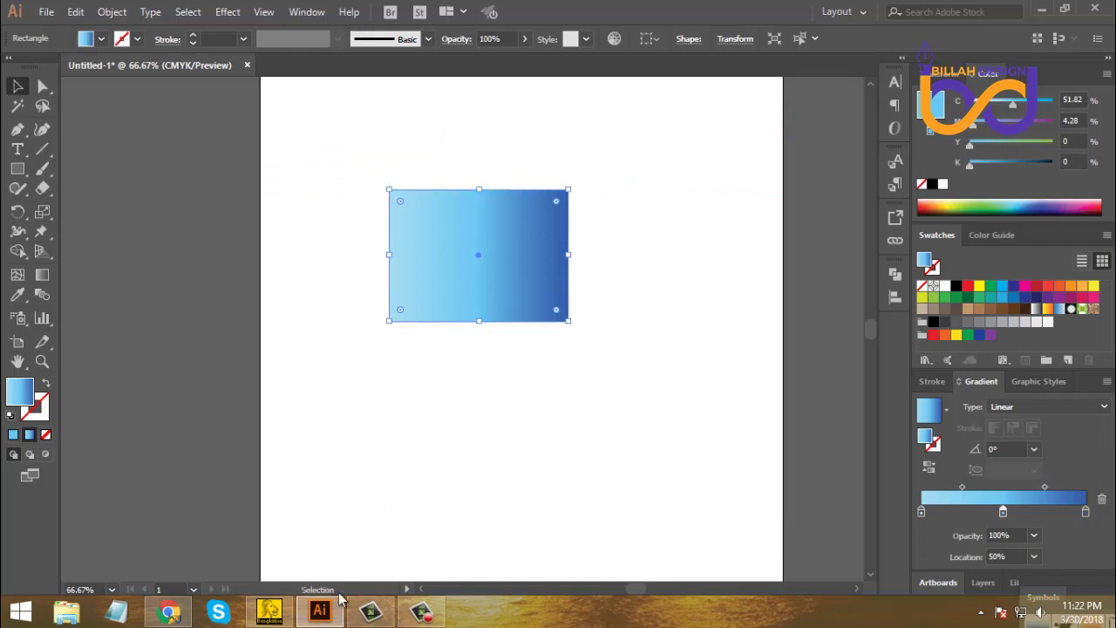
Step: On uiGradients, browse the gradient collection, view the 50 Shades of Grey gradient and return to its tile in the collection
key("alt+Tab")
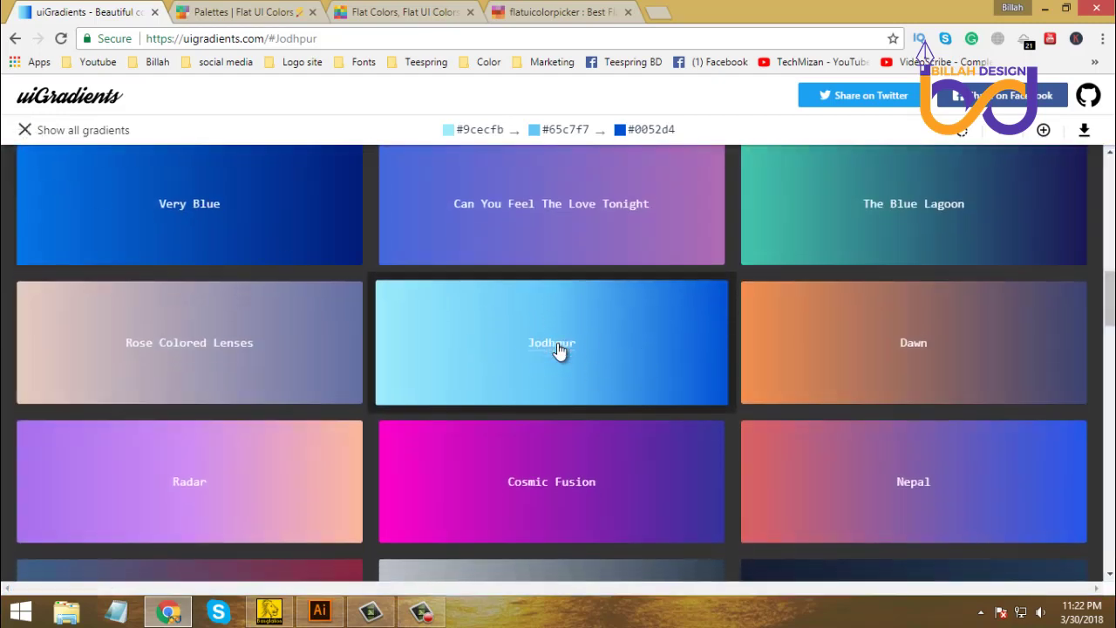
scroll(413, 316, "down", 5)
scroll(423, 317, "up", 2)
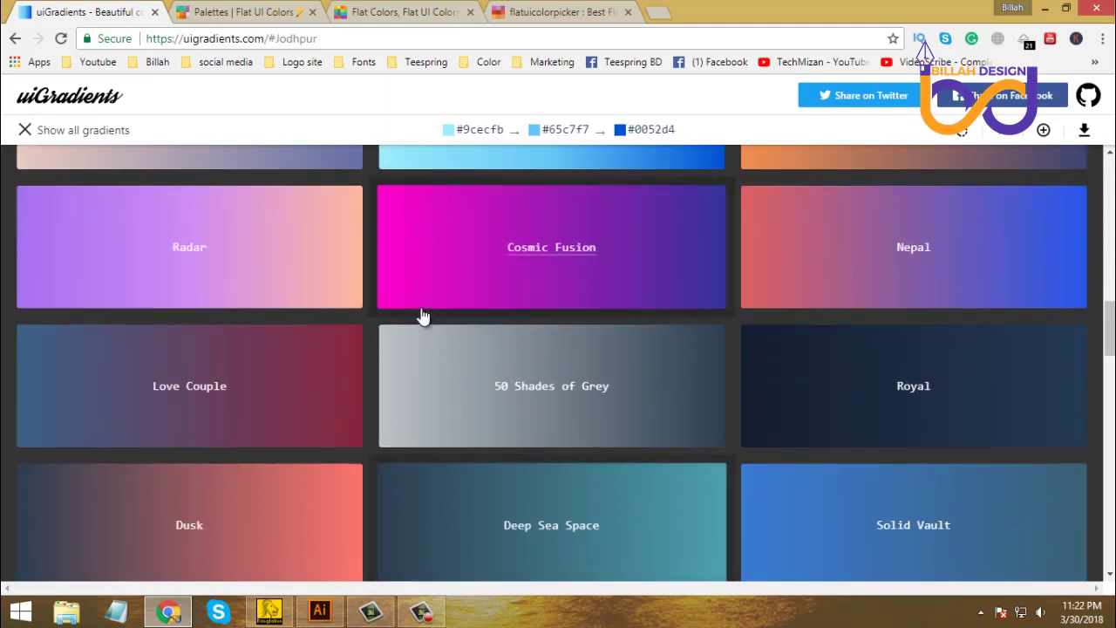
left_click(543, 374)
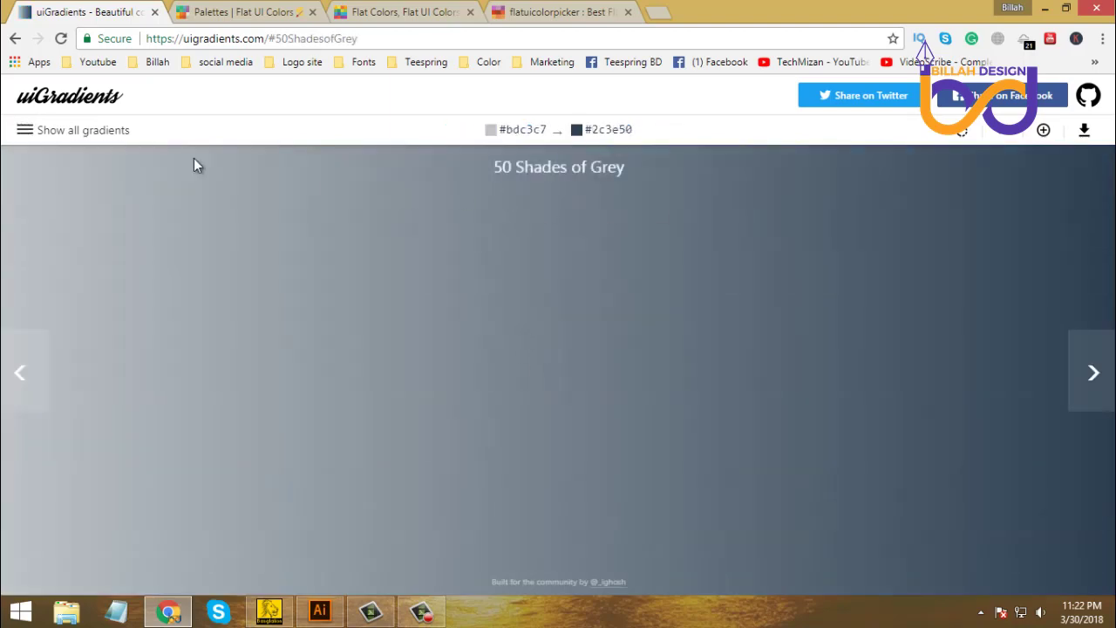
left_click(79, 130)
scroll(502, 356, "down", 1)
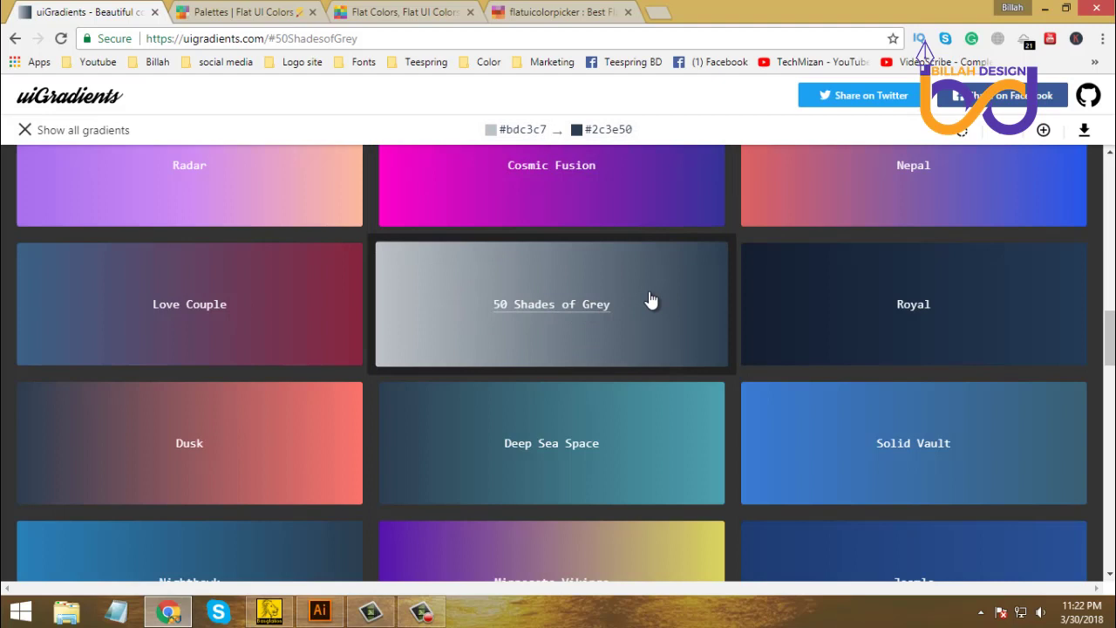
right_click(578, 290)
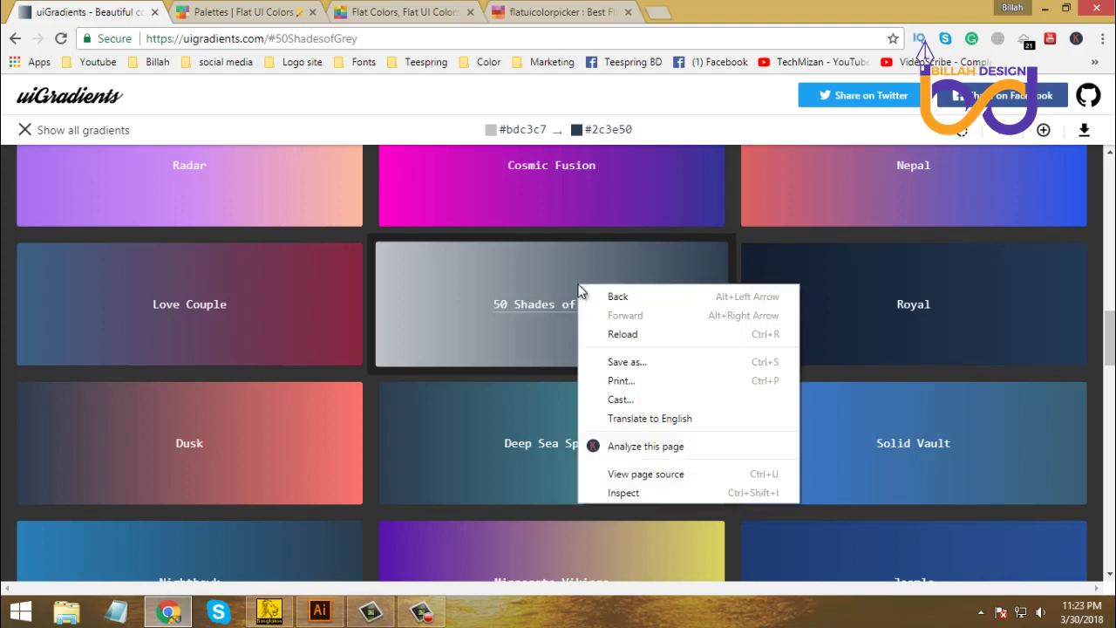
left_click(500, 281)
left_click(498, 282)
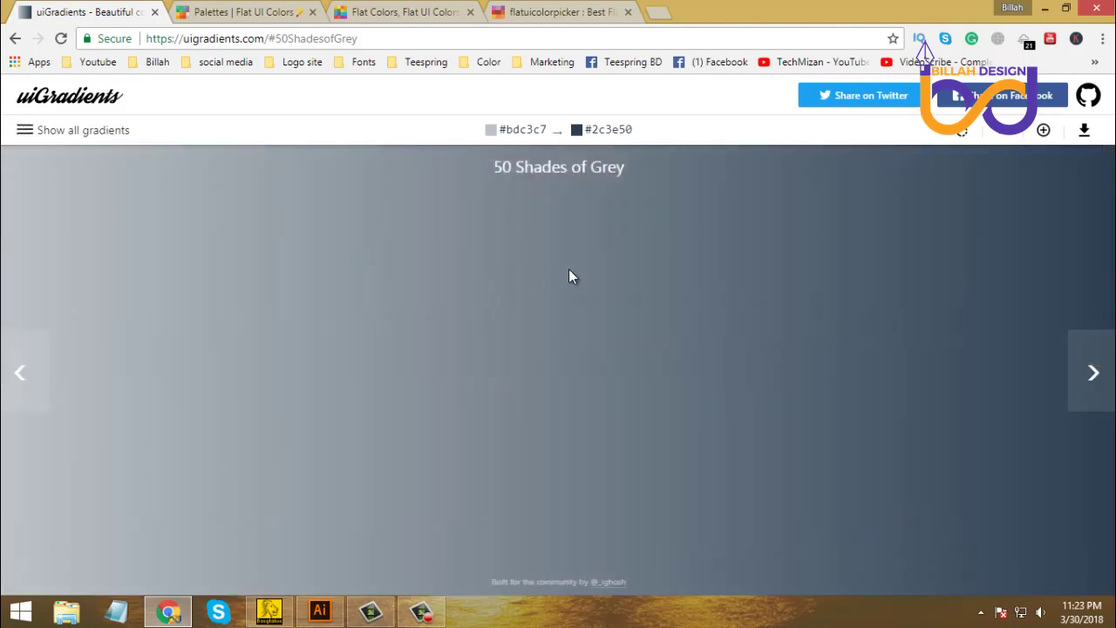
left_click(26, 130)
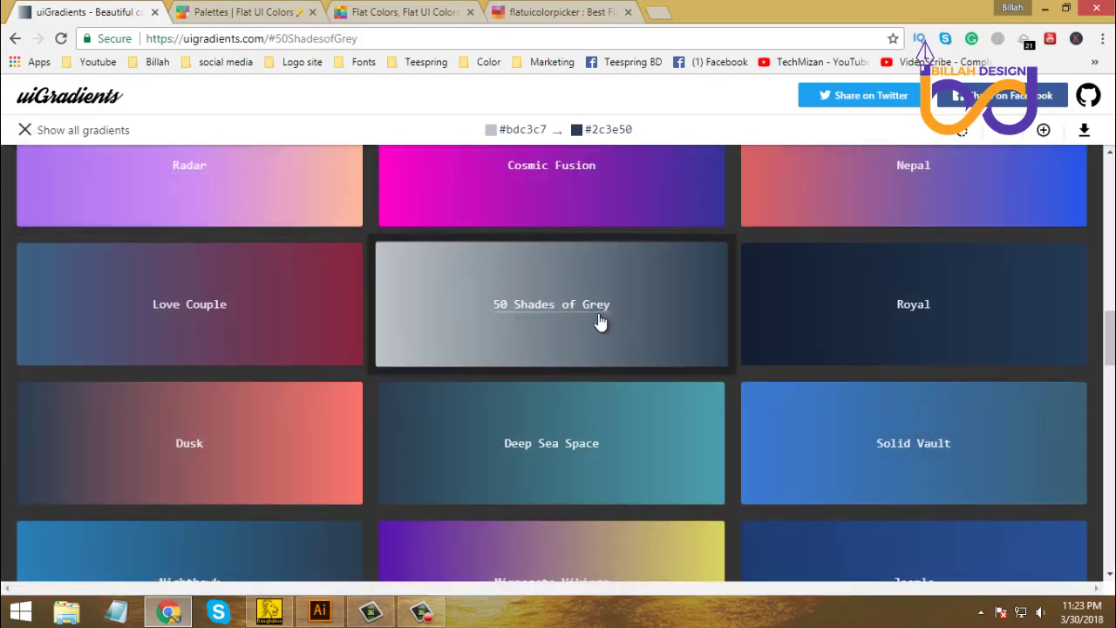
Step: Capture the 50 Shades of Grey tile as a screenshot, copy it and paste it onto the Illustrator artboard
key("Print")
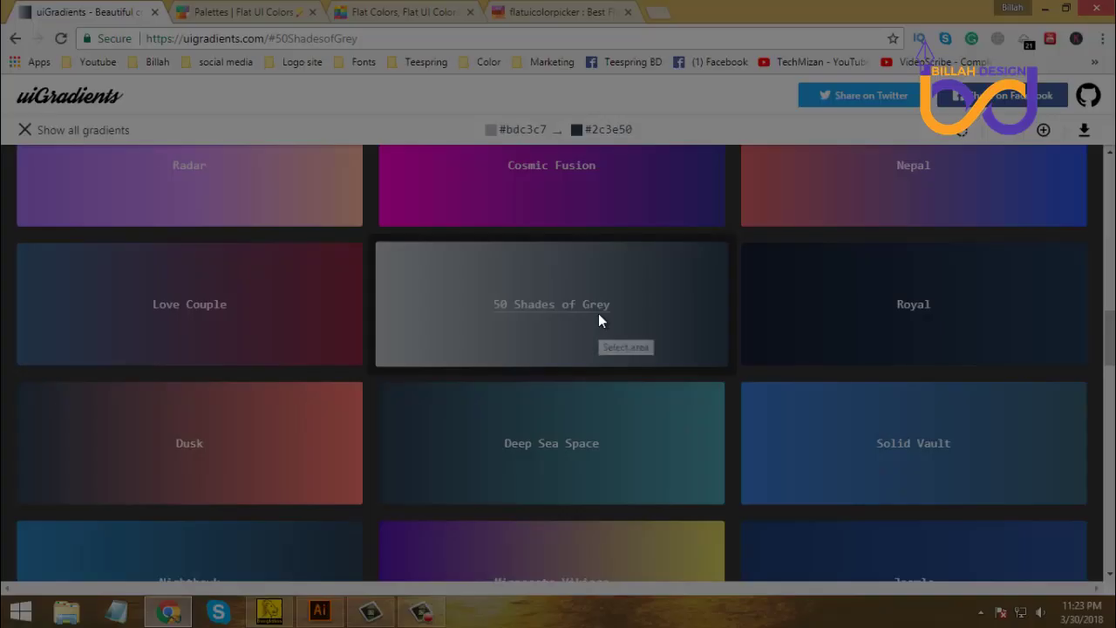
left_click_drag(366, 223, 737, 378)
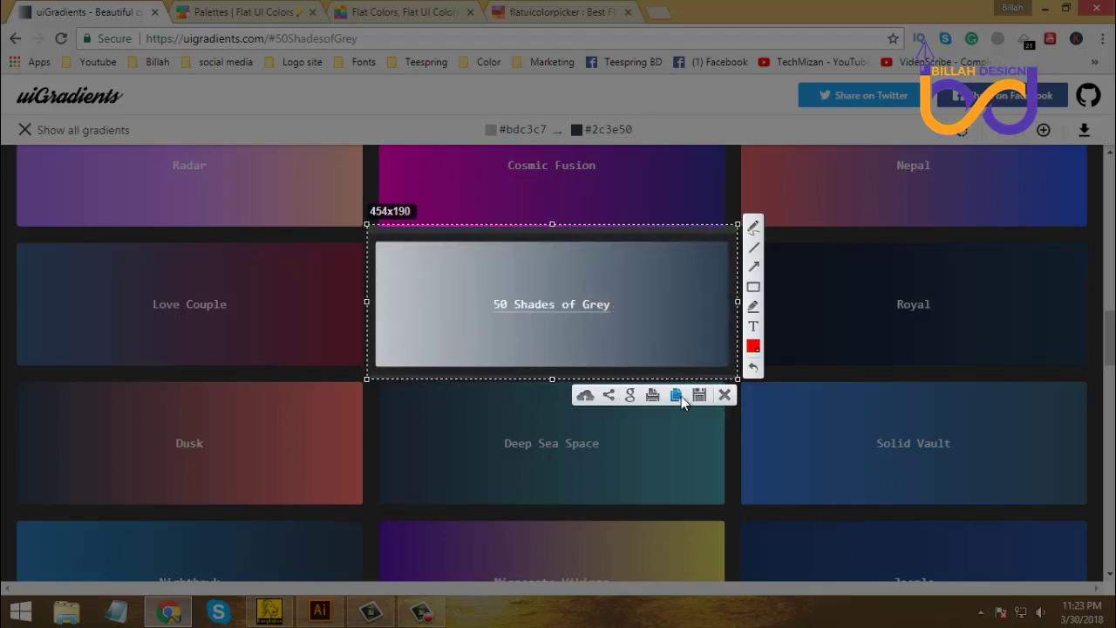
left_click(675, 394)
left_click(319, 611)
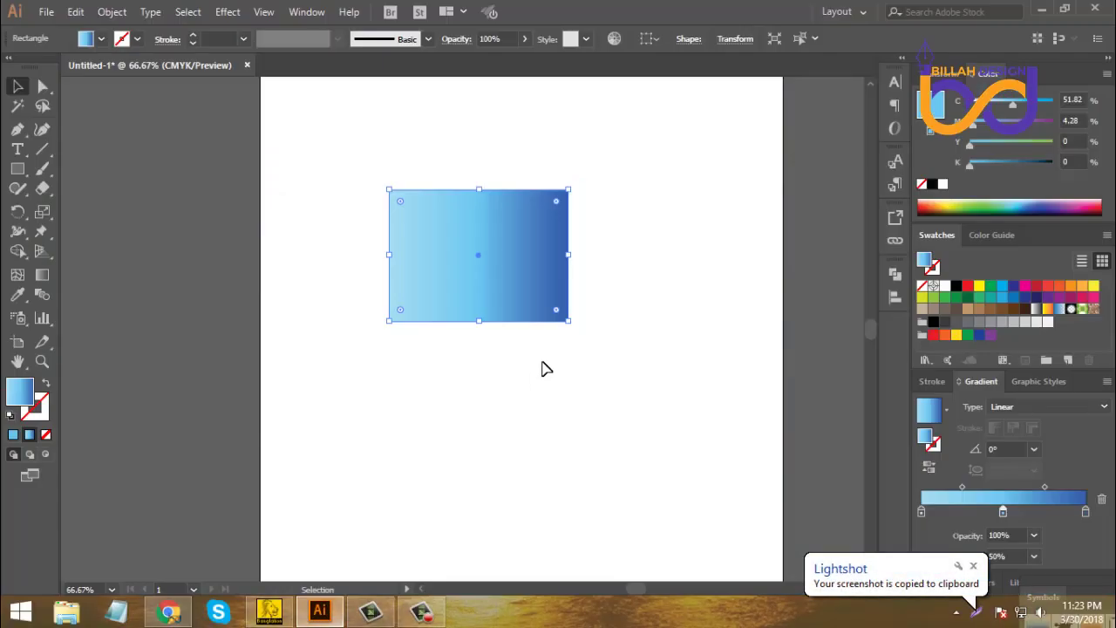
key("ctrl+v")
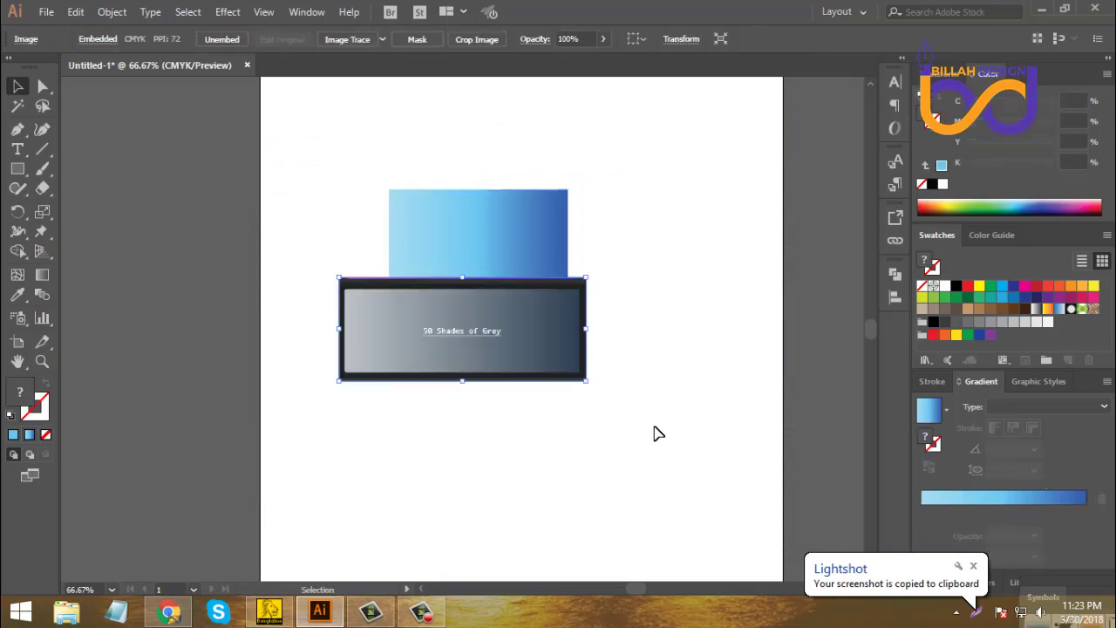
left_click(654, 430)
Step: Move the blue rectangle to the artboard's upper-left corner and place the 50 Shades of Grey image to its right
left_click_drag(497, 197, 371, 85)
left_click_drag(472, 344, 642, 195)
left_click(639, 316)
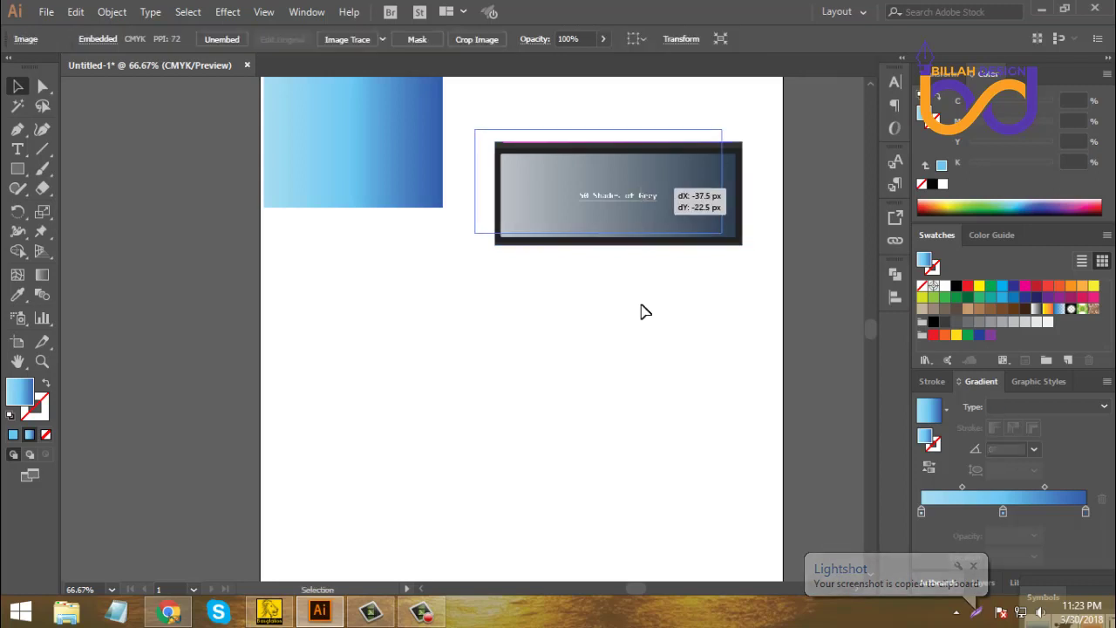
Step: Draw an ellipse about 184 by 232 px on the empty area below the blue gradient rectangle
left_click(643, 309)
left_click(18, 169)
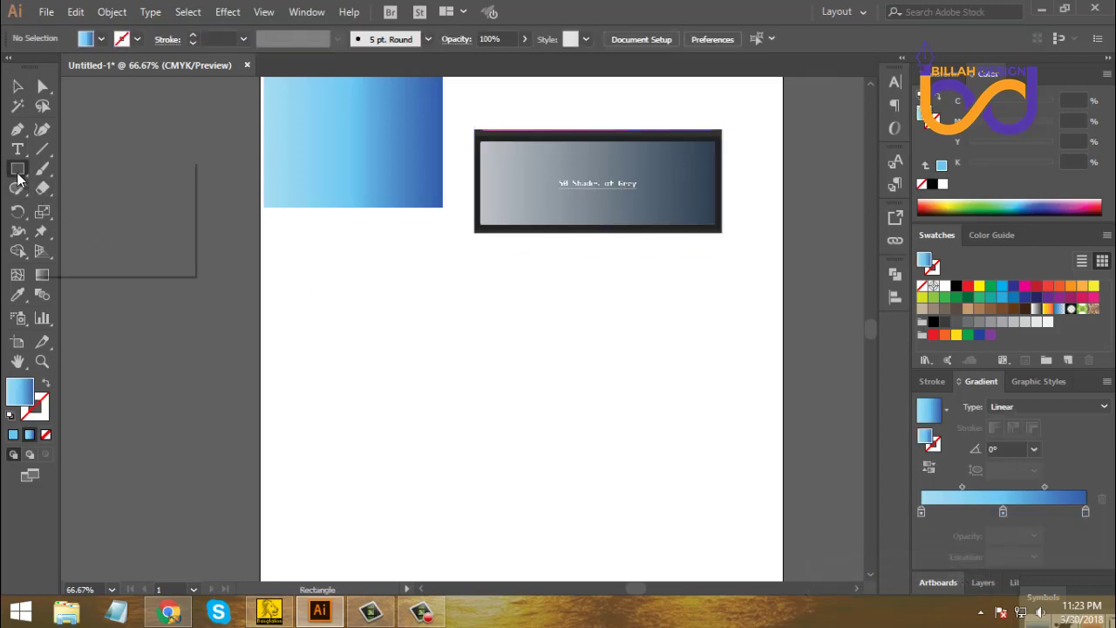
left_click(87, 204)
left_click_drag(354, 320, 453, 446)
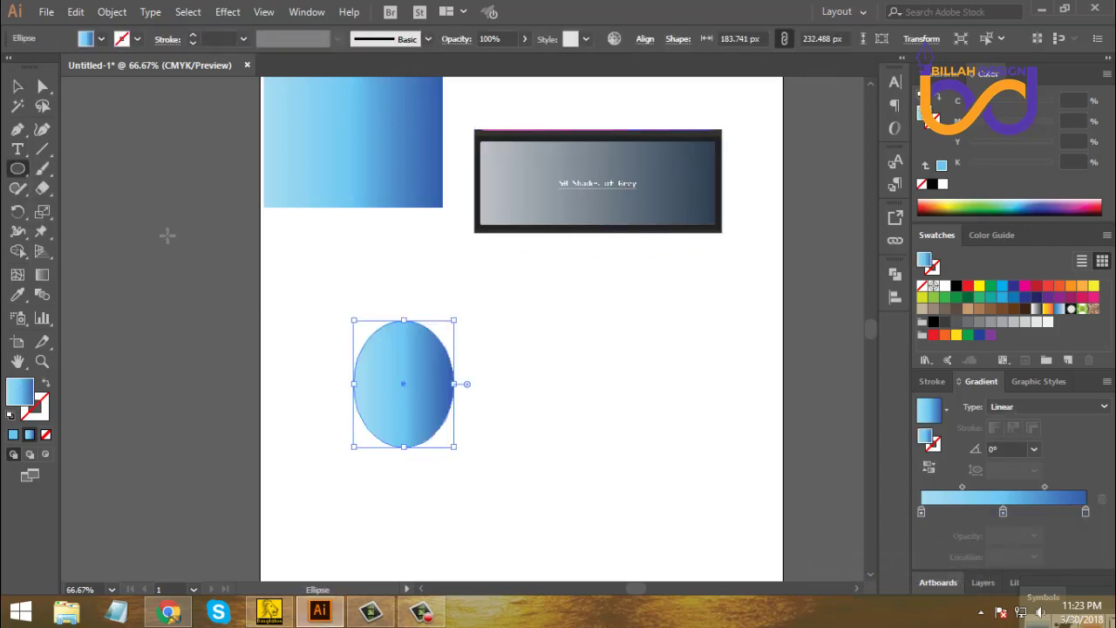
Step: Fill the ellipse with black and move it up and to the left, closer to the blue gradient rectangle
left_click(18, 85)
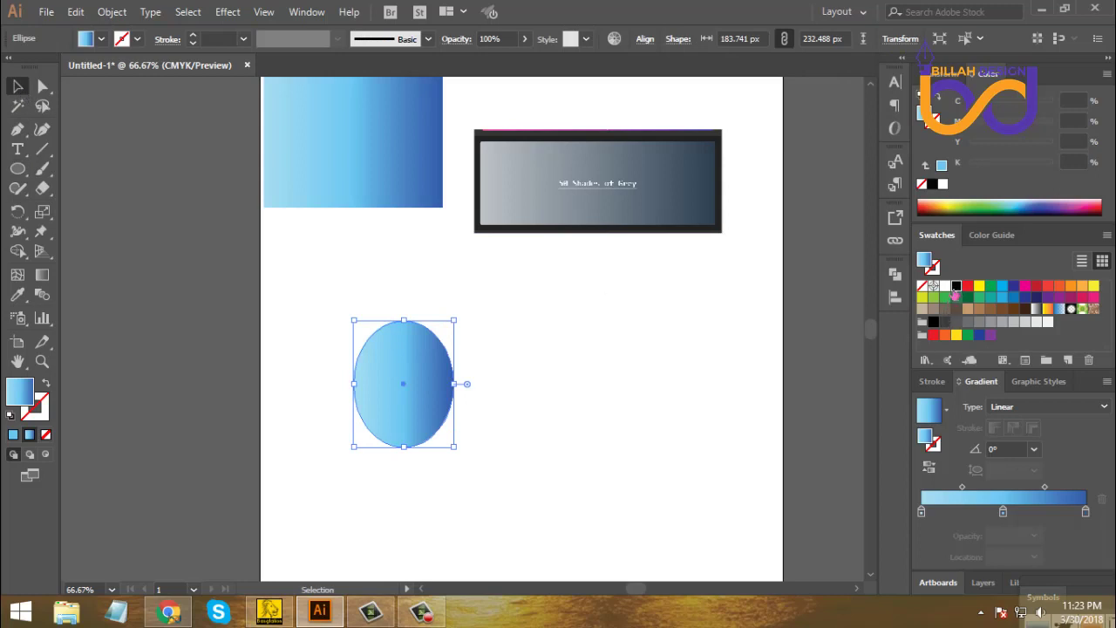
key("ctrl+z")
left_click(424, 360)
left_click(580, 286)
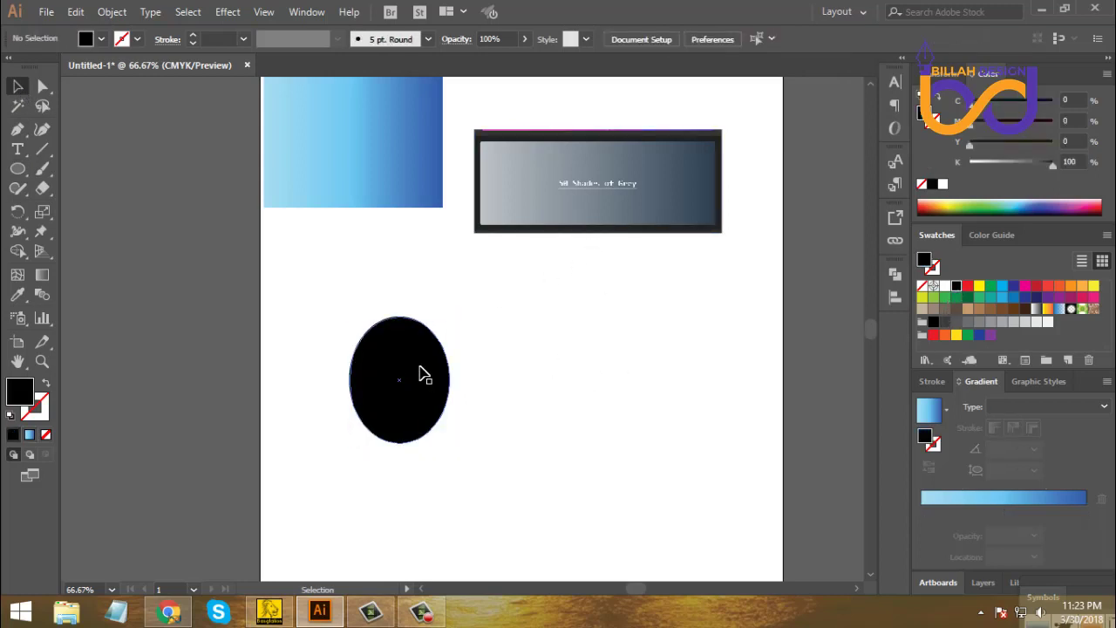
left_click_drag(424, 375, 391, 335)
left_click(418, 361)
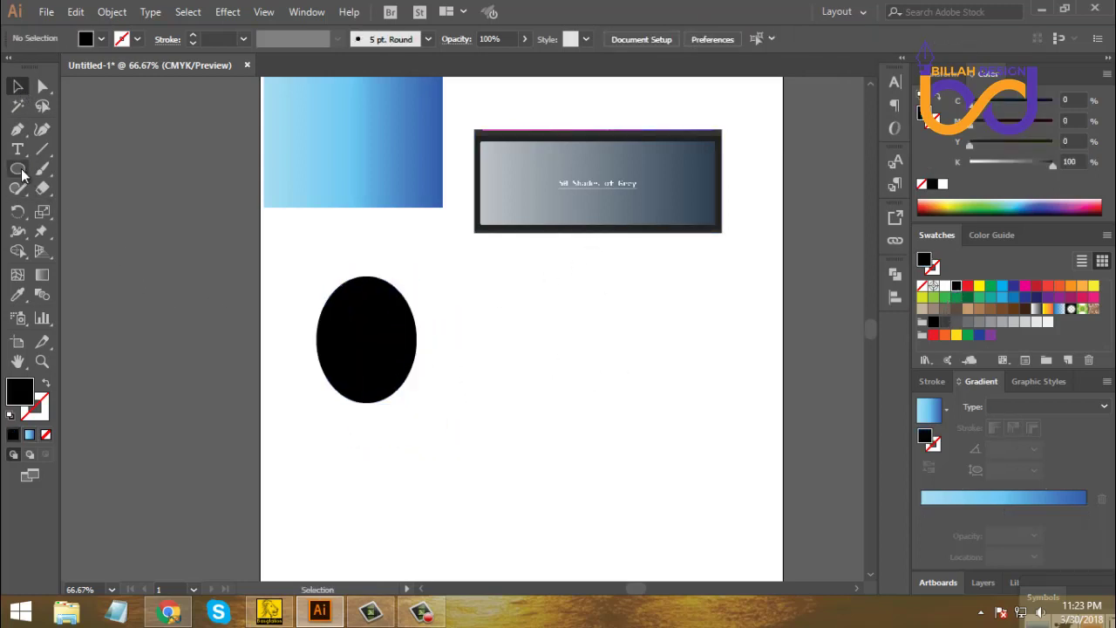
Step: Draw a small square below the 50 Shades of Grey image and fill it with the light grey sampled from the gradient's left end
left_click_drag(23, 174, 82, 171)
left_click_drag(500, 289, 544, 331)
left_click(18, 295)
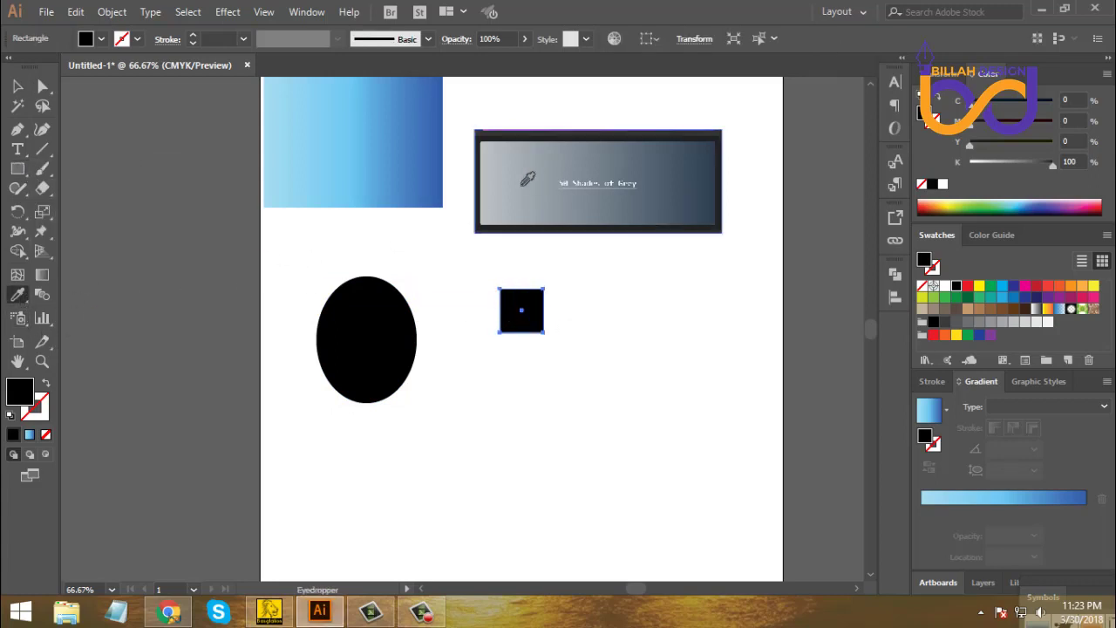
left_click(492, 178)
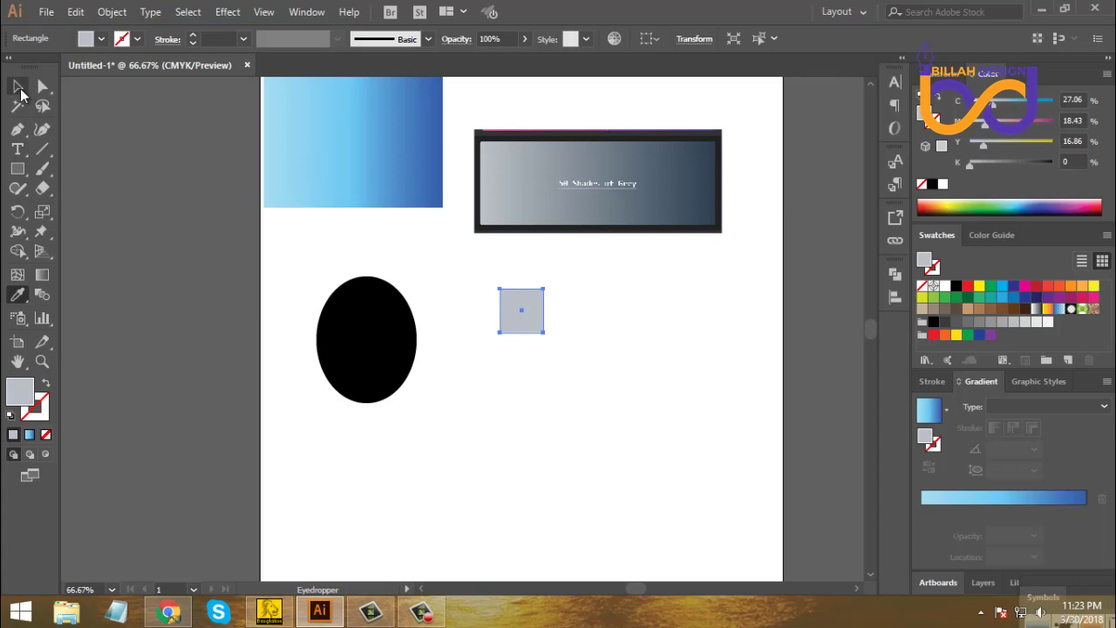
left_click(18, 85)
left_click(526, 422)
Step: Duplicate the light grey square to its right and fill the copy with the dark blue sampled from the image gradient's right end
left_click_drag(521, 330, 576, 328)
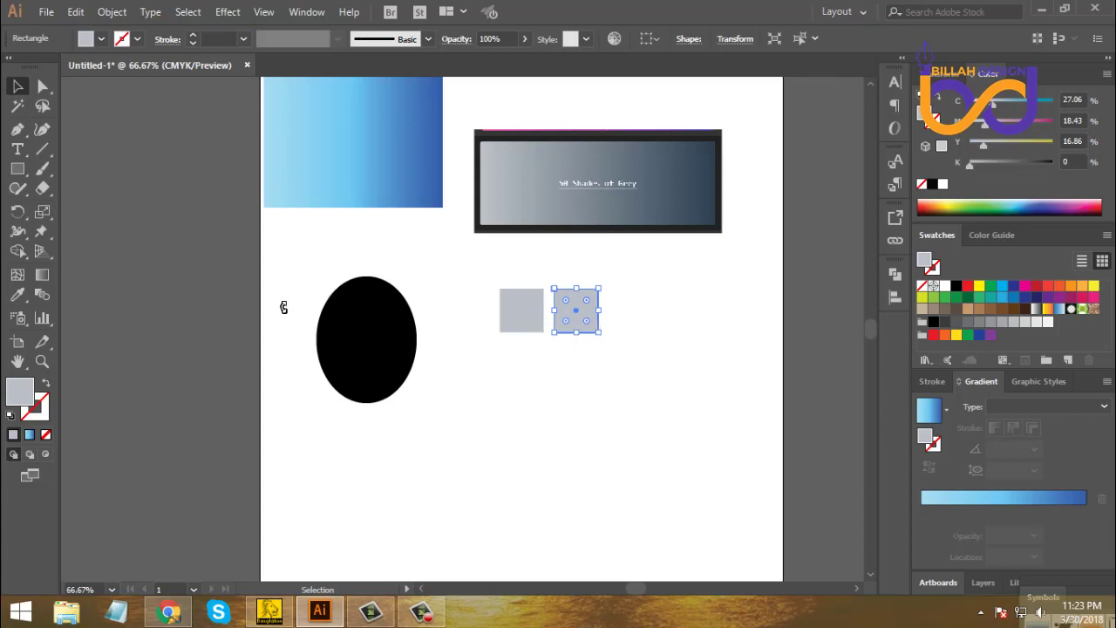
left_click(17, 294)
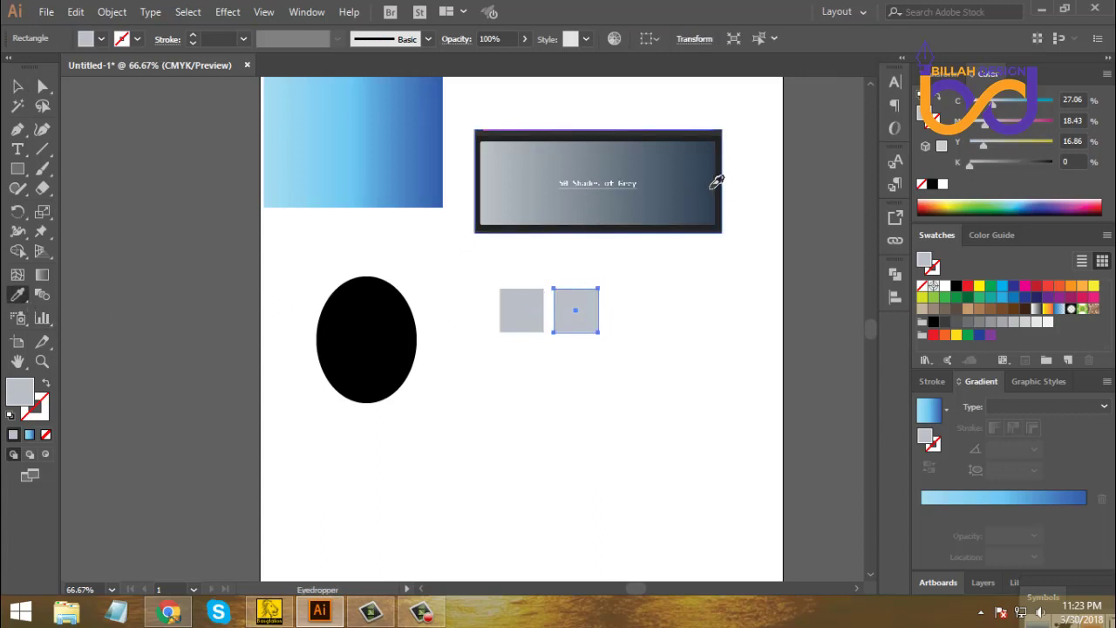
left_click(716, 182)
left_click(17, 85)
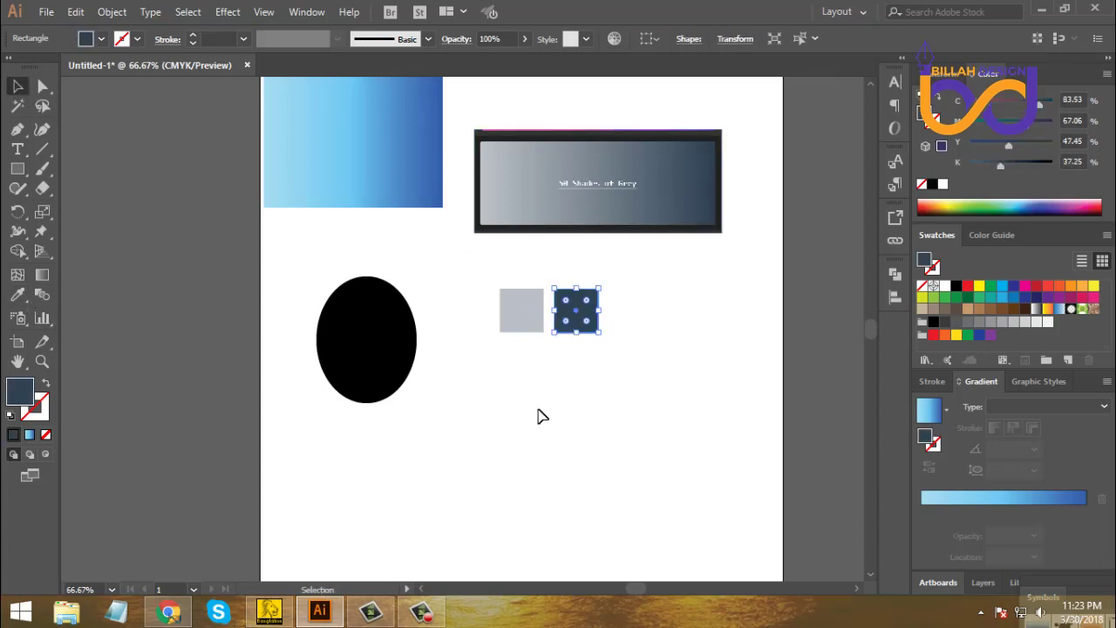
Step: Save the colors of the two small squares as swatch group Color Group 1, created from the selected artwork
left_click_drag(498, 380, 671, 309)
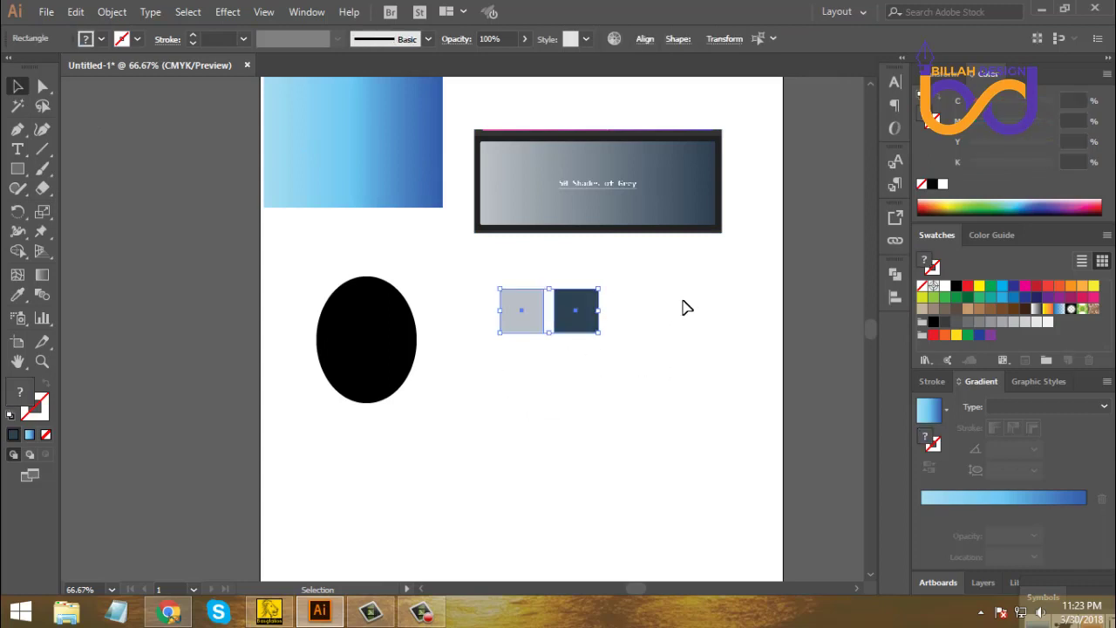
left_click(1047, 360)
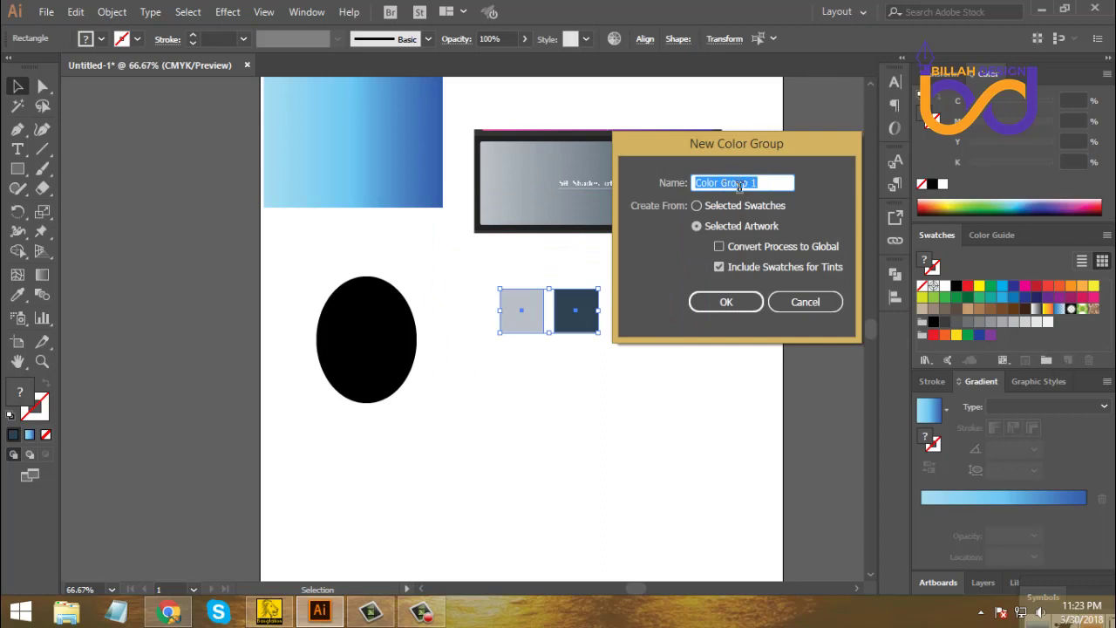
left_click(733, 301)
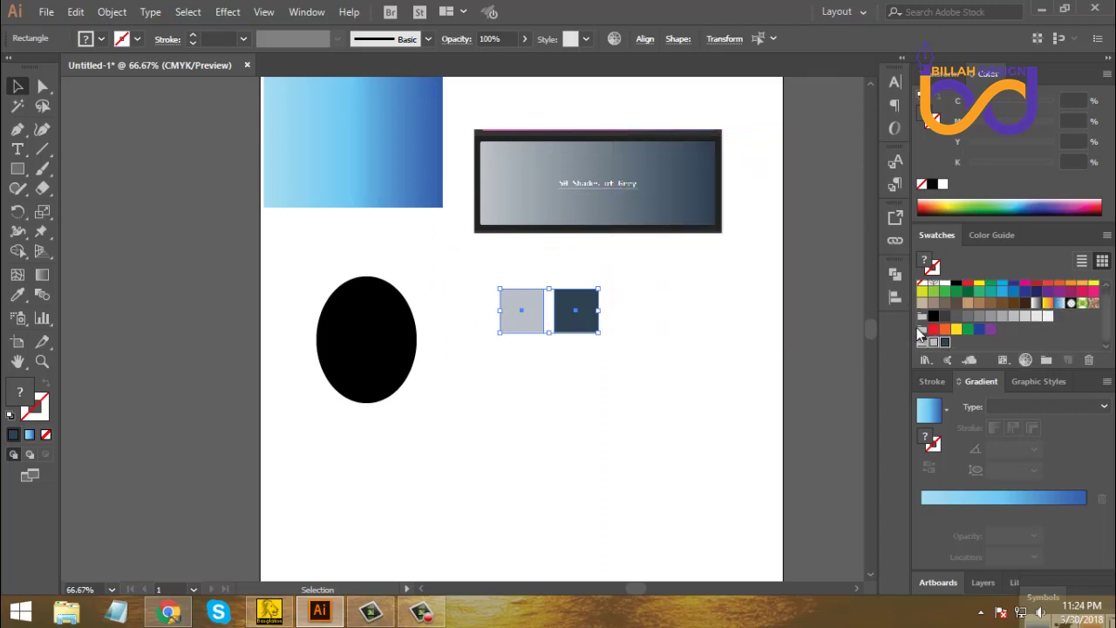
left_click(693, 364)
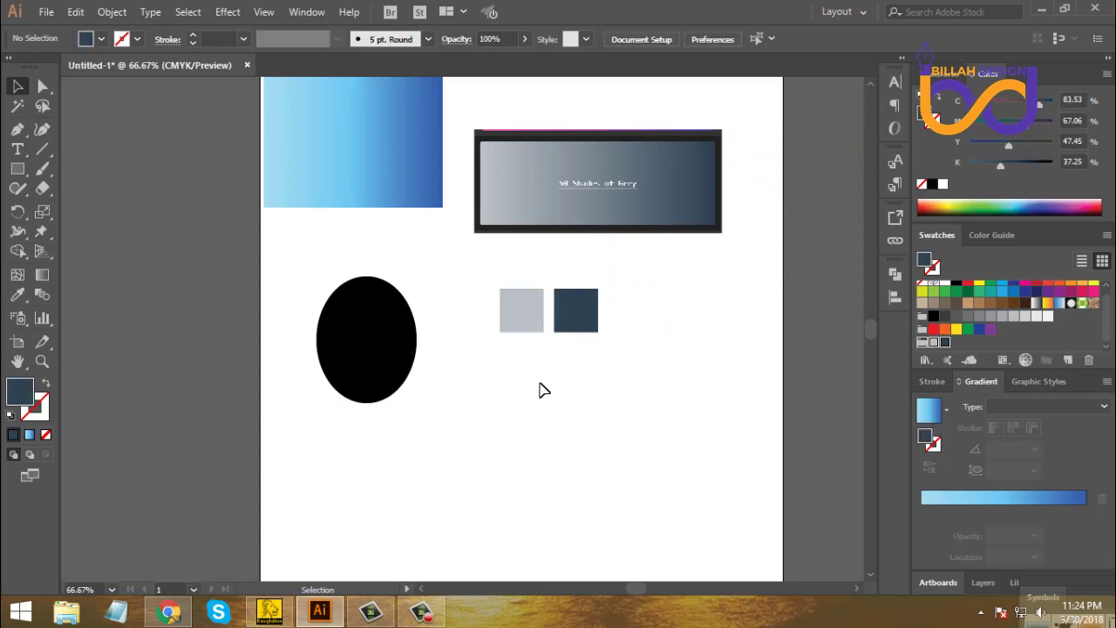
Step: Give the black ellipse a linear gradient fill running from the saved light grey swatch to the saved dark blue swatch
left_click(403, 347)
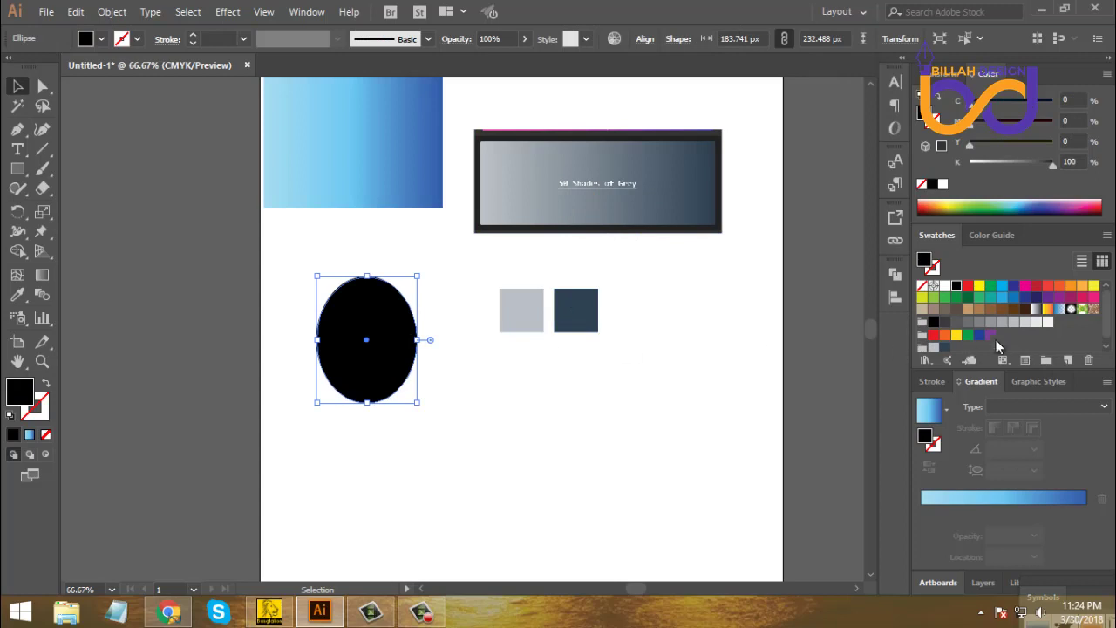
left_click(1037, 309)
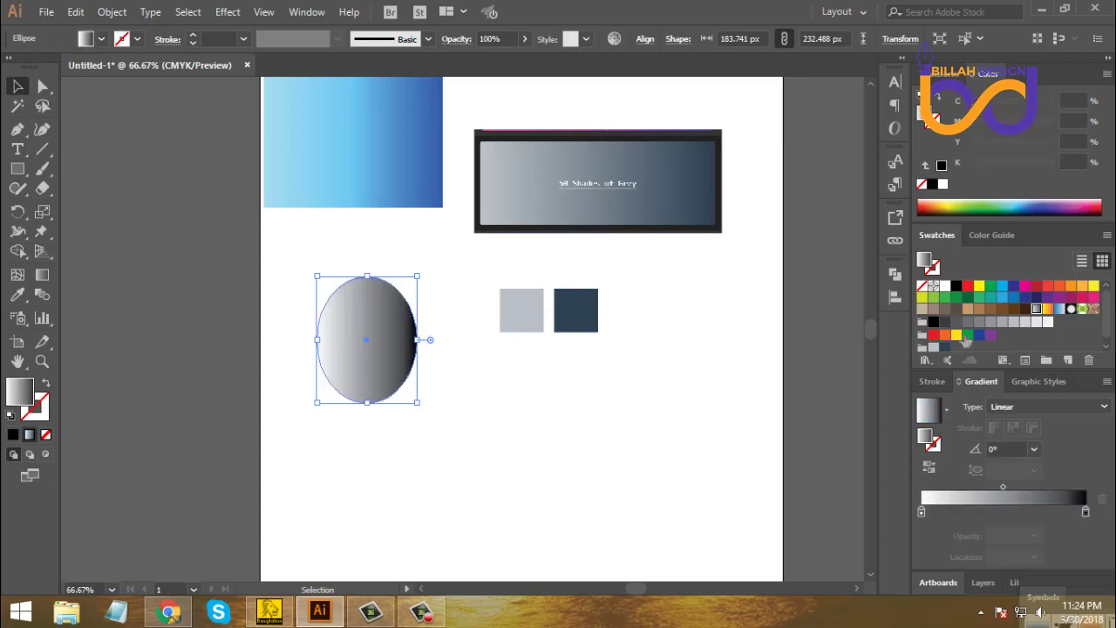
scroll(995, 311, "down", 1)
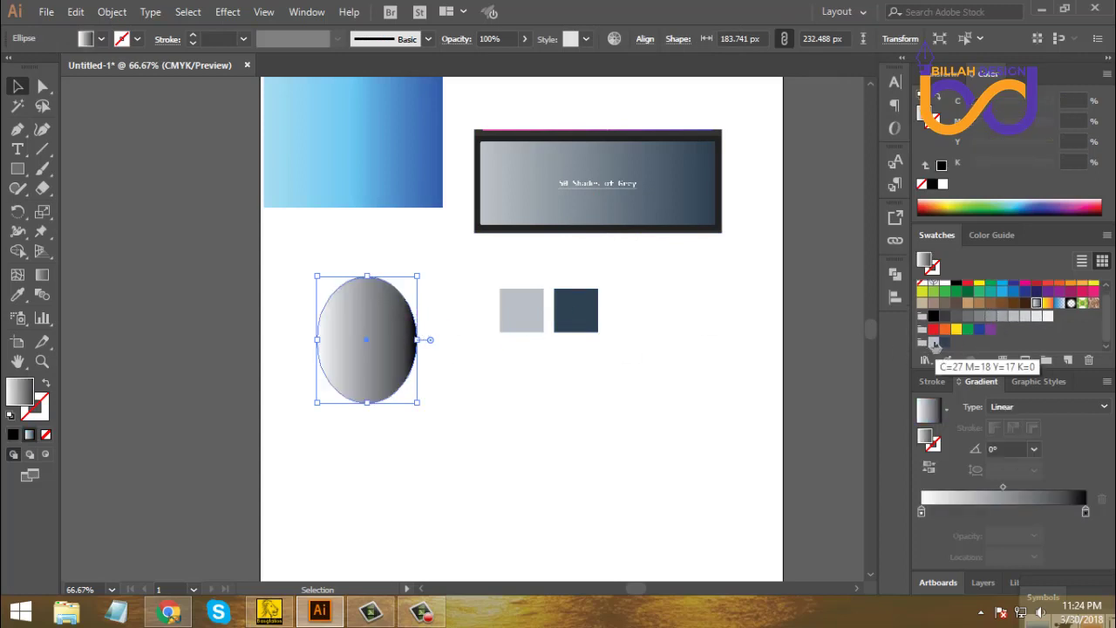
left_click_drag(935, 344, 922, 513)
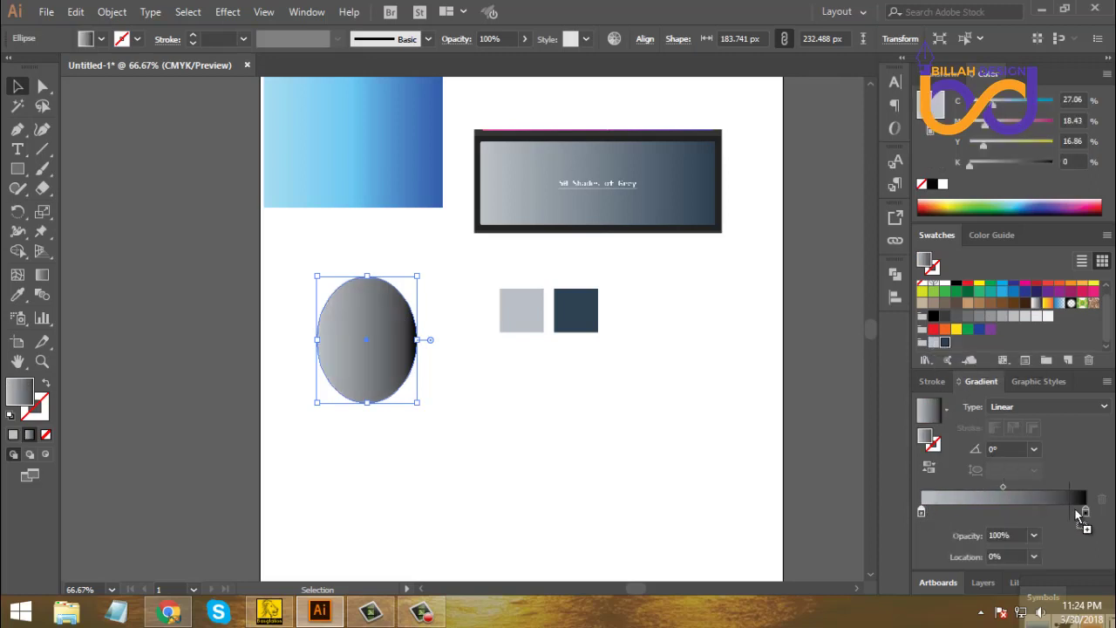
left_click_drag(1086, 516, 1086, 512)
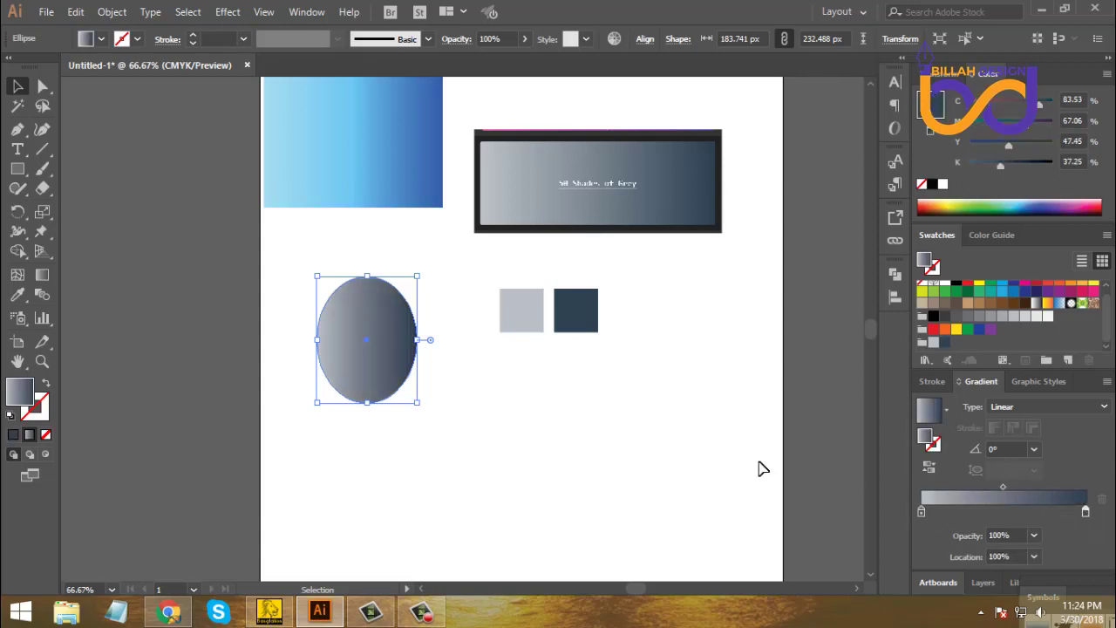
left_click(551, 434)
Step: Move the gradient ellipse up just below the blue rectangle and compare its fill with the 50 Shades of Grey image
left_click_drag(393, 343, 369, 315)
left_click(540, 284)
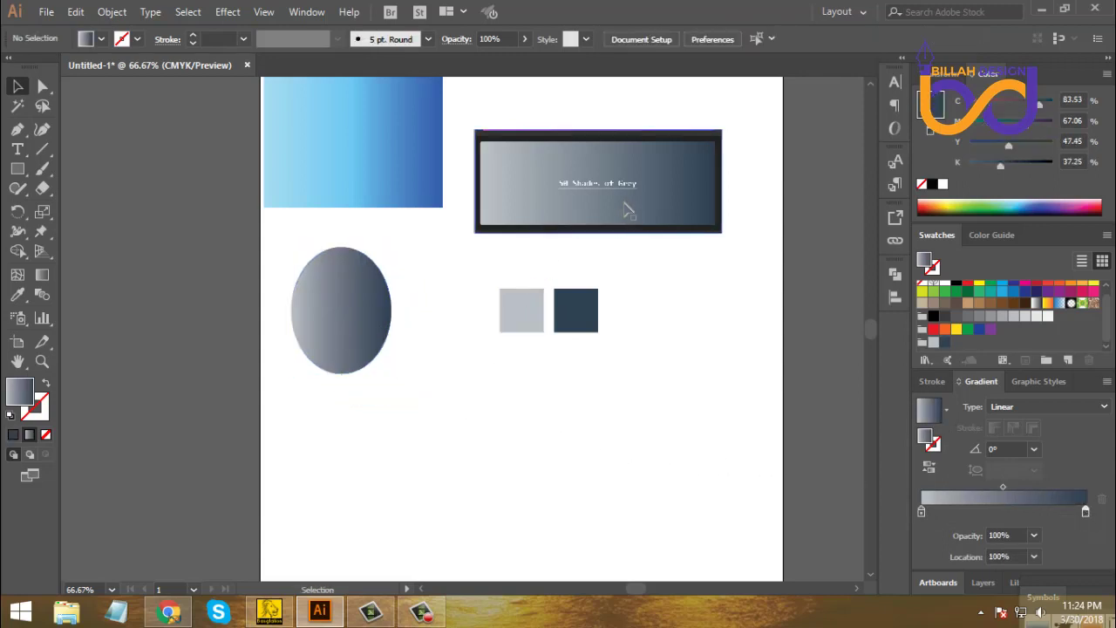
left_click(363, 306)
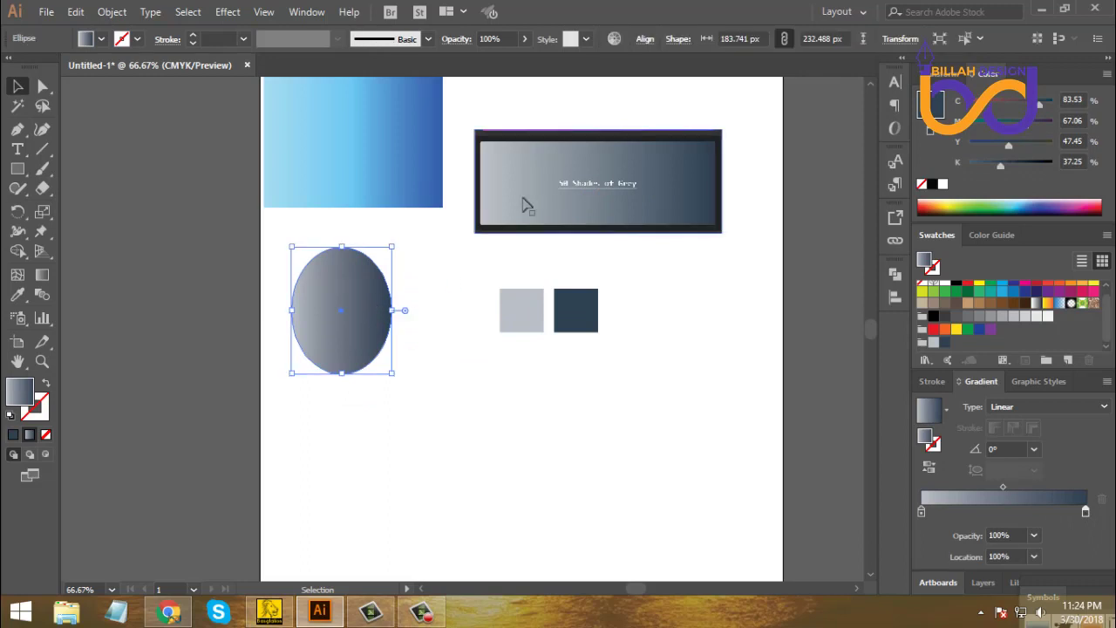
left_click_drag(339, 318, 344, 323)
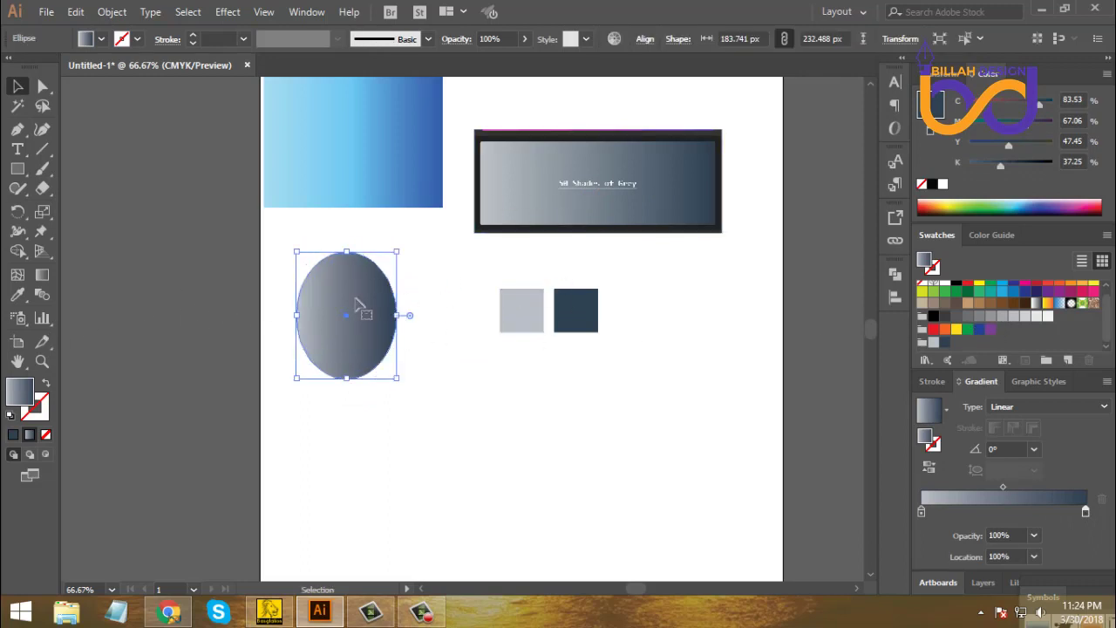
left_click_drag(358, 305, 379, 286)
left_click(531, 401)
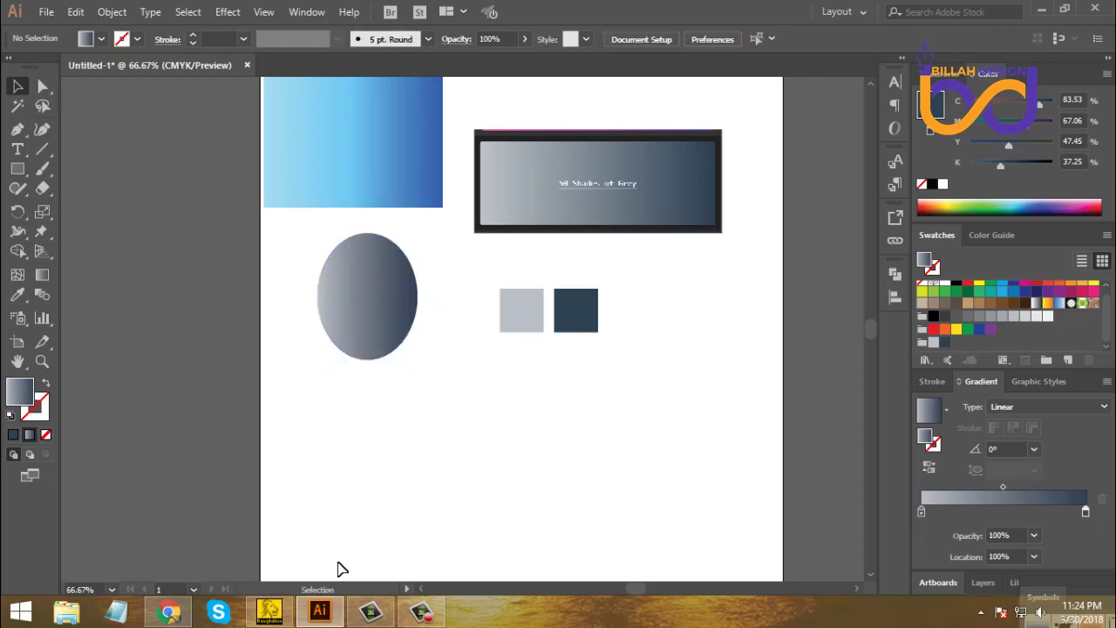
Step: Switch to the browser and look through the uiGradients collection back to its beginning
left_click(182, 616)
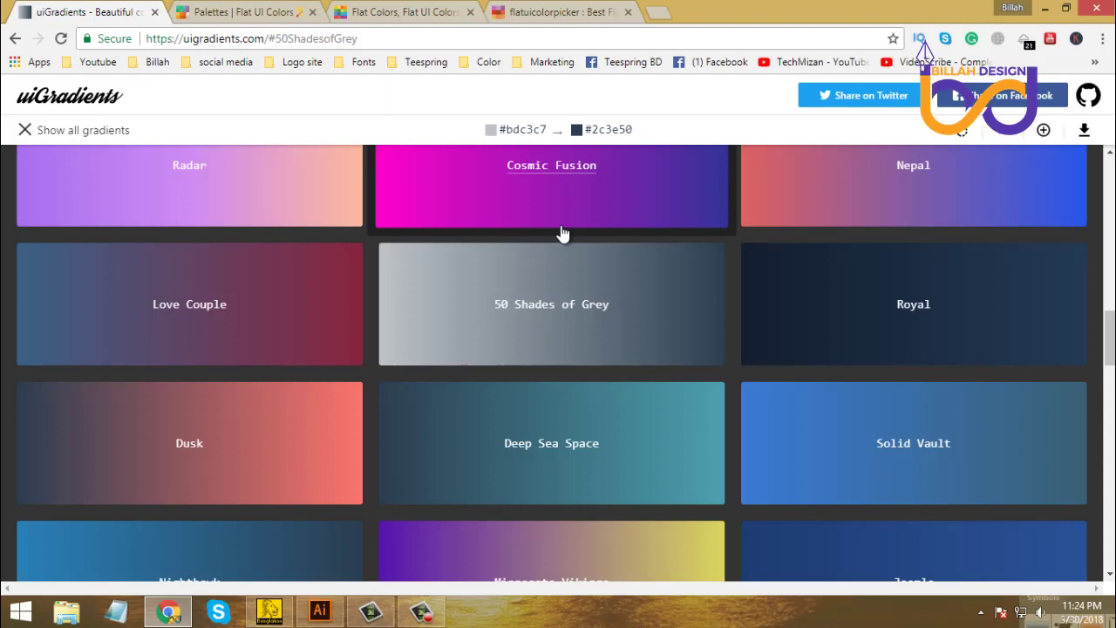
scroll(454, 294, "up", 8)
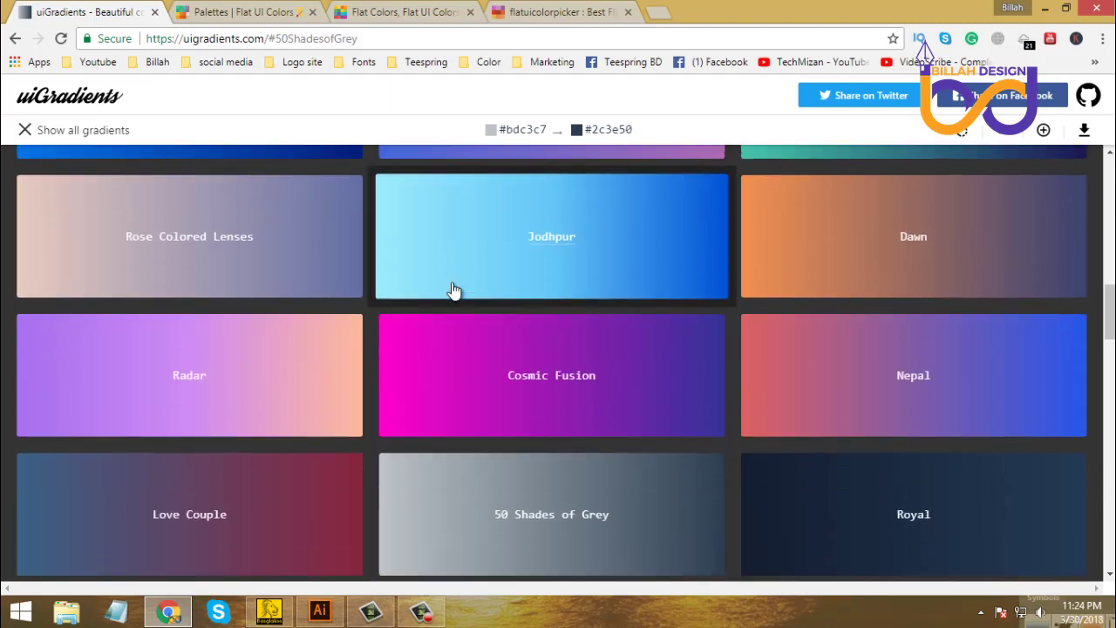
scroll(453, 294, "up", 7)
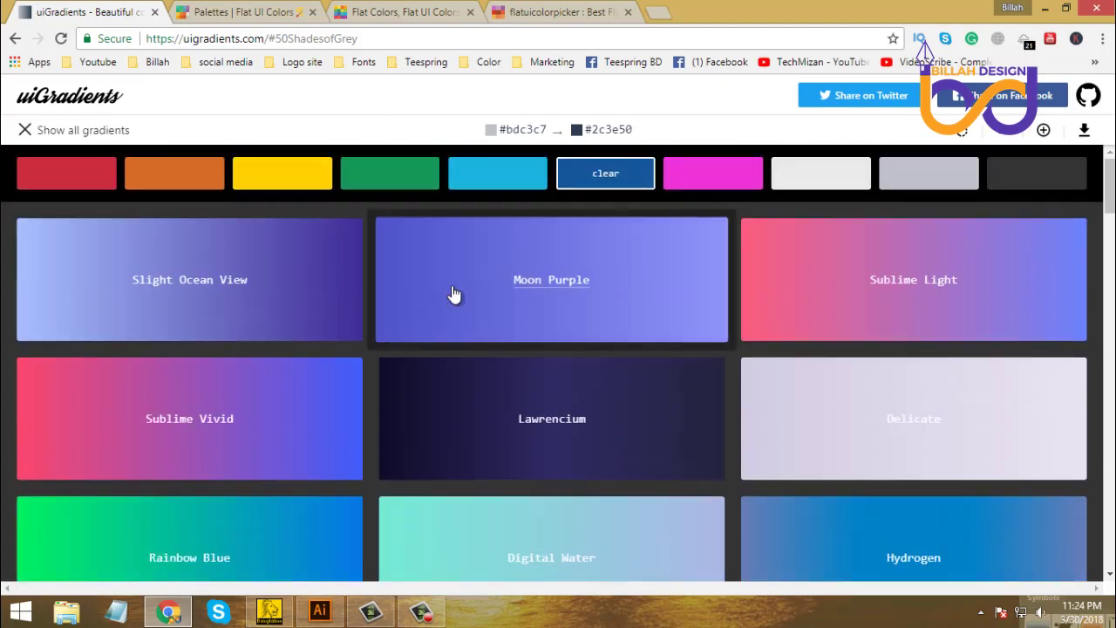
Step: On the Flat UI Colors site, look through the palettes, open Flat UI Palette v1 and copy the Amethyst color's HEX code
left_click(257, 14)
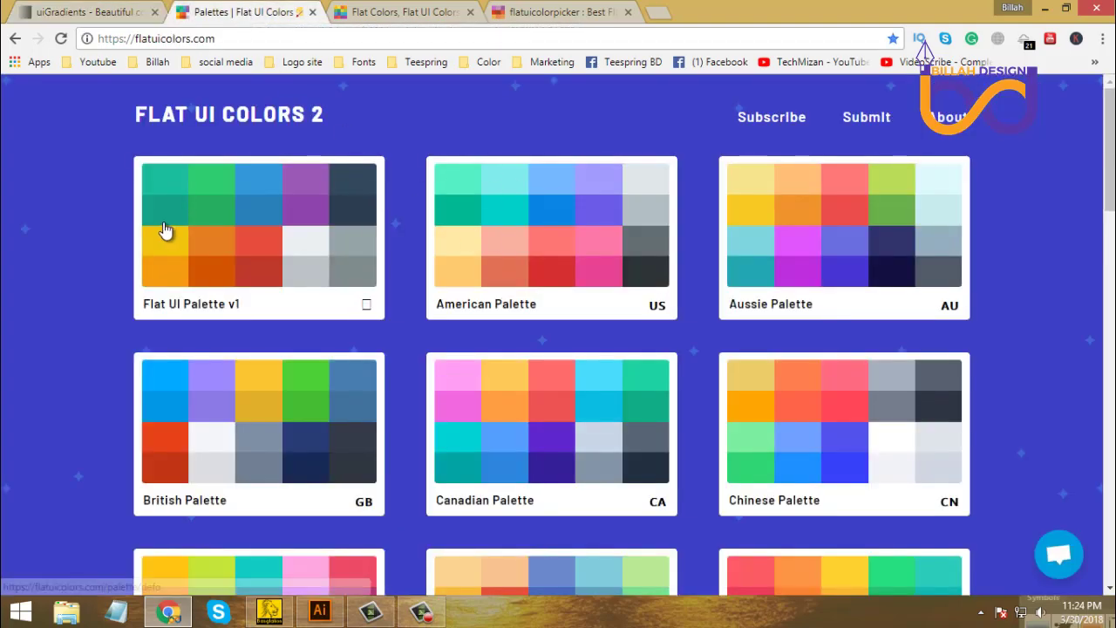
scroll(166, 229, "down", 4)
scroll(165, 229, "up", 4)
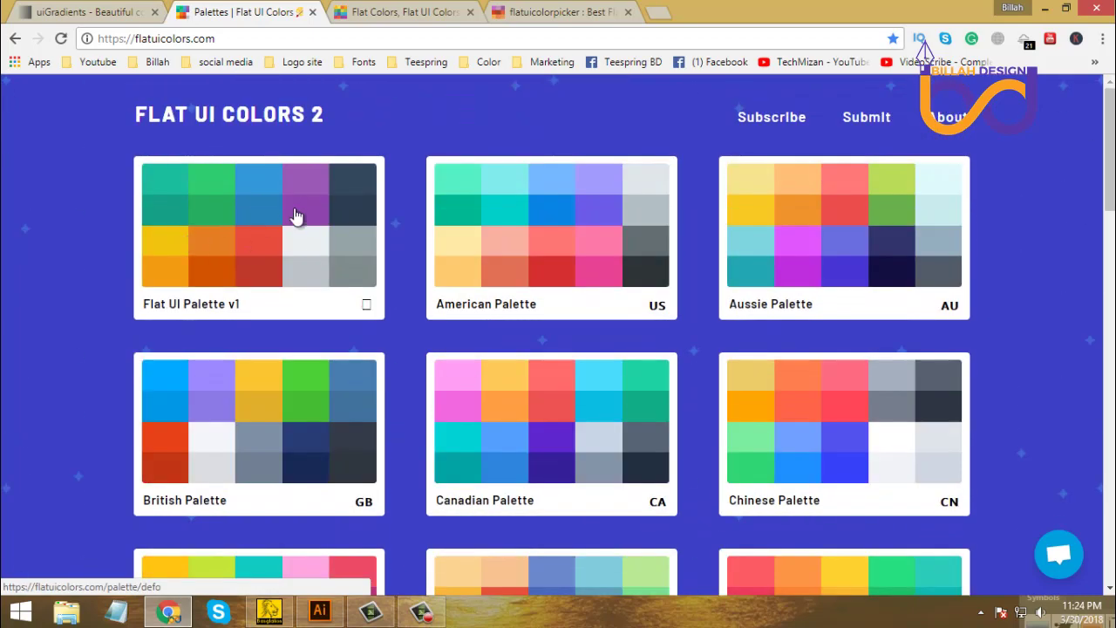
scroll(297, 215, "down", 8)
scroll(197, 251, "down", 3)
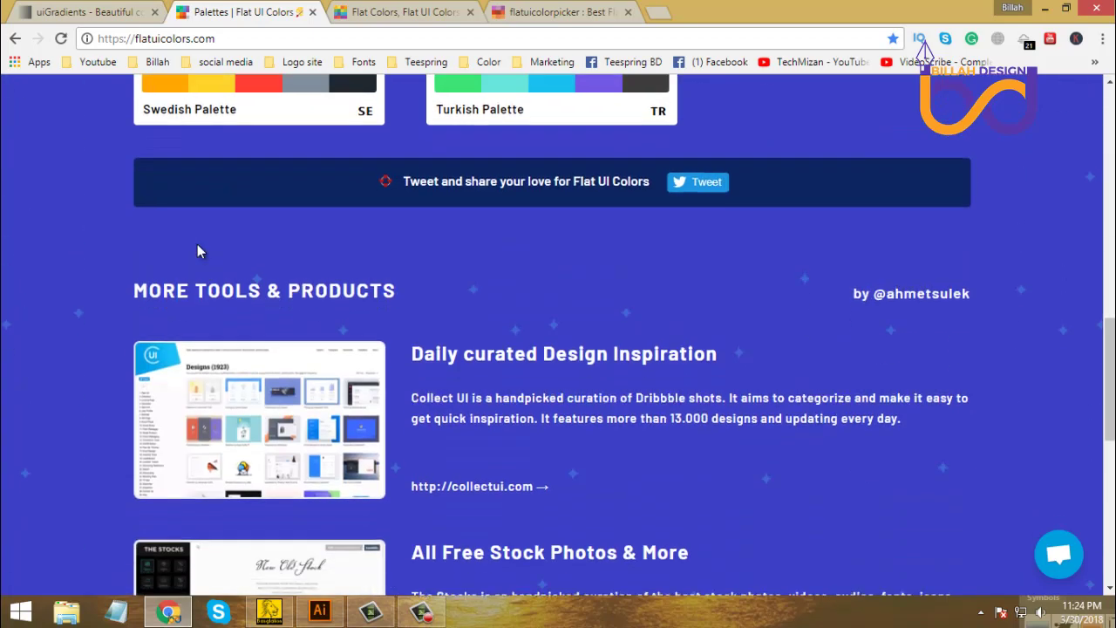
scroll(197, 246, "up", 12)
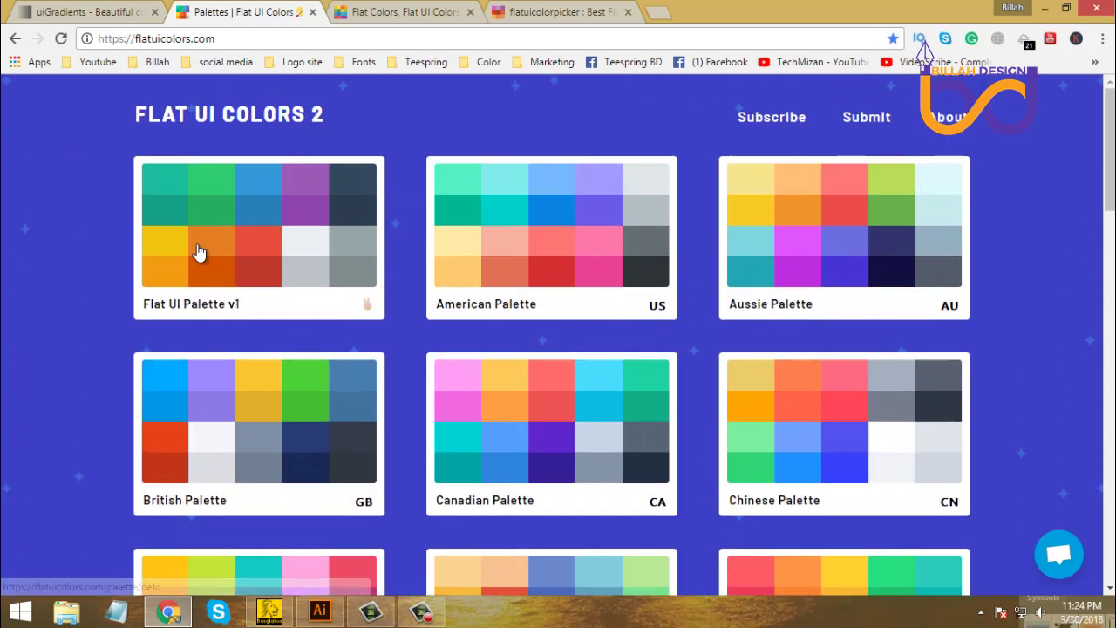
left_click(254, 234)
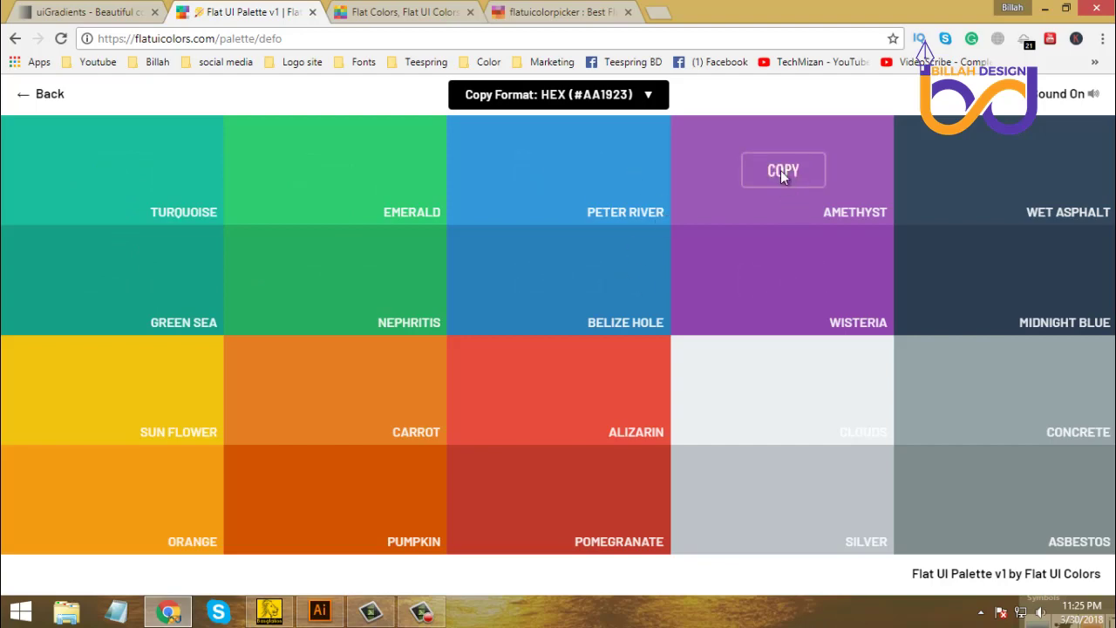
left_click(782, 171)
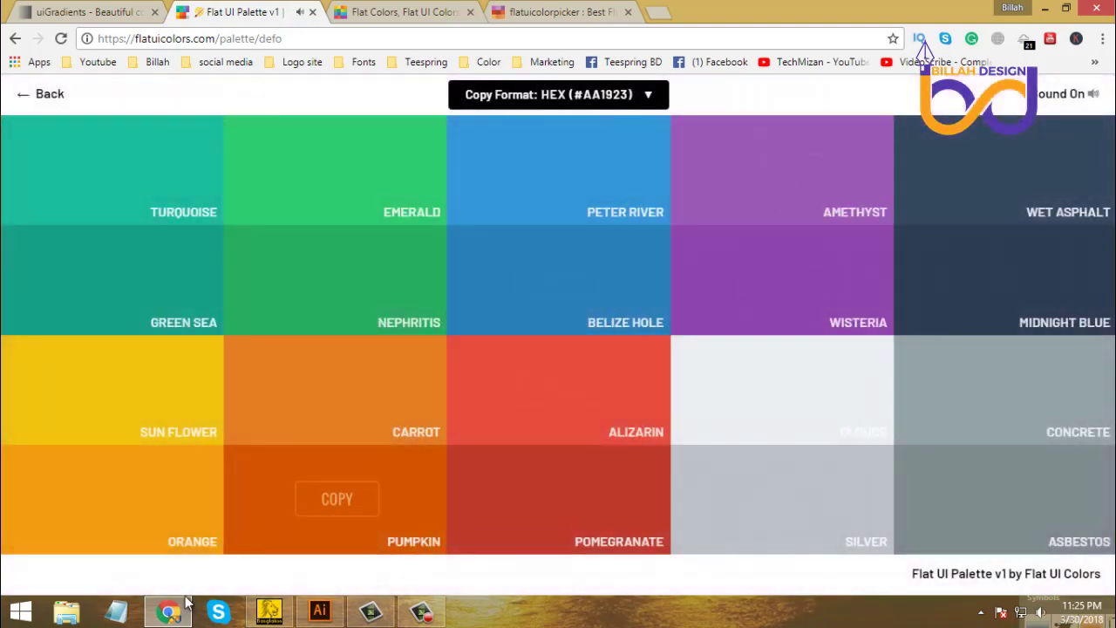
Step: Switch to Illustrator and replace the light grey square's fill with the copied Amethyst HEX code
left_click(319, 611)
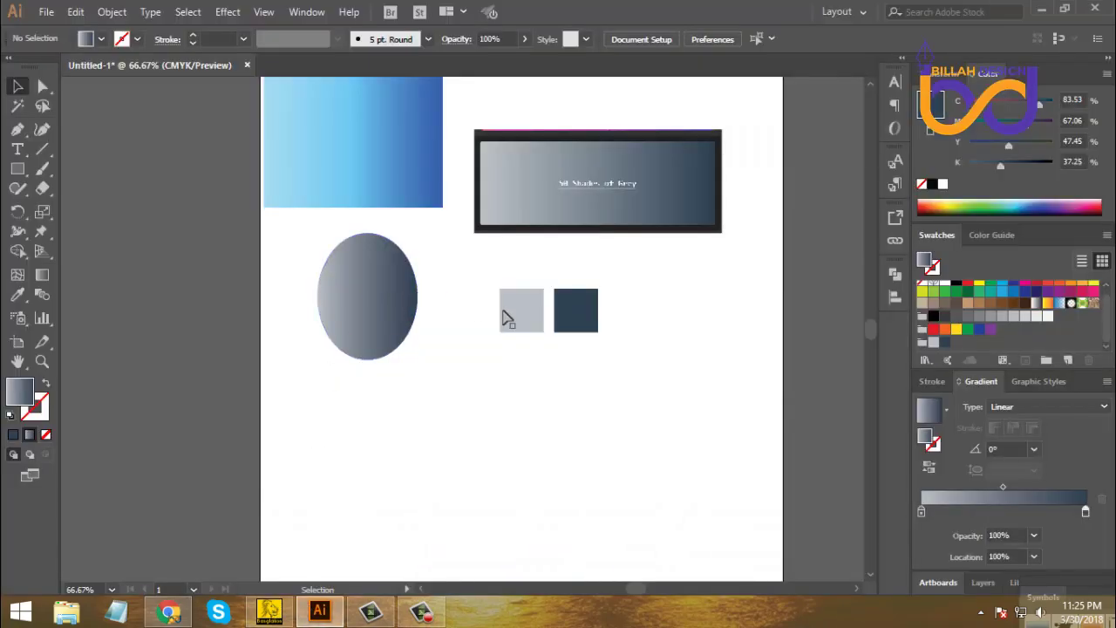
left_click(508, 316)
double_click(19, 397)
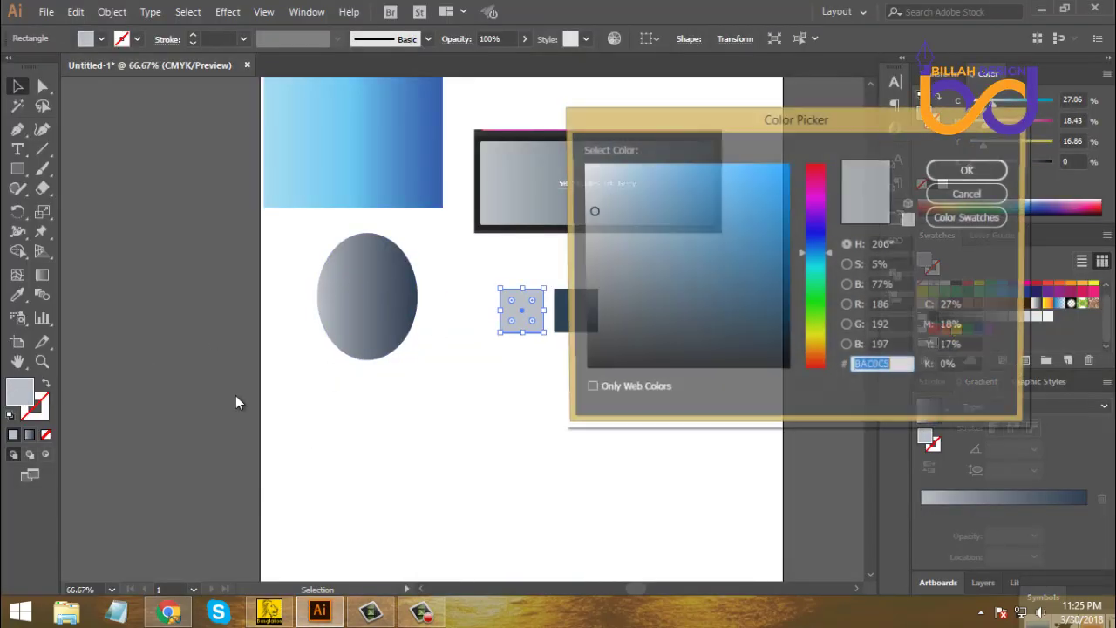
right_click(878, 368)
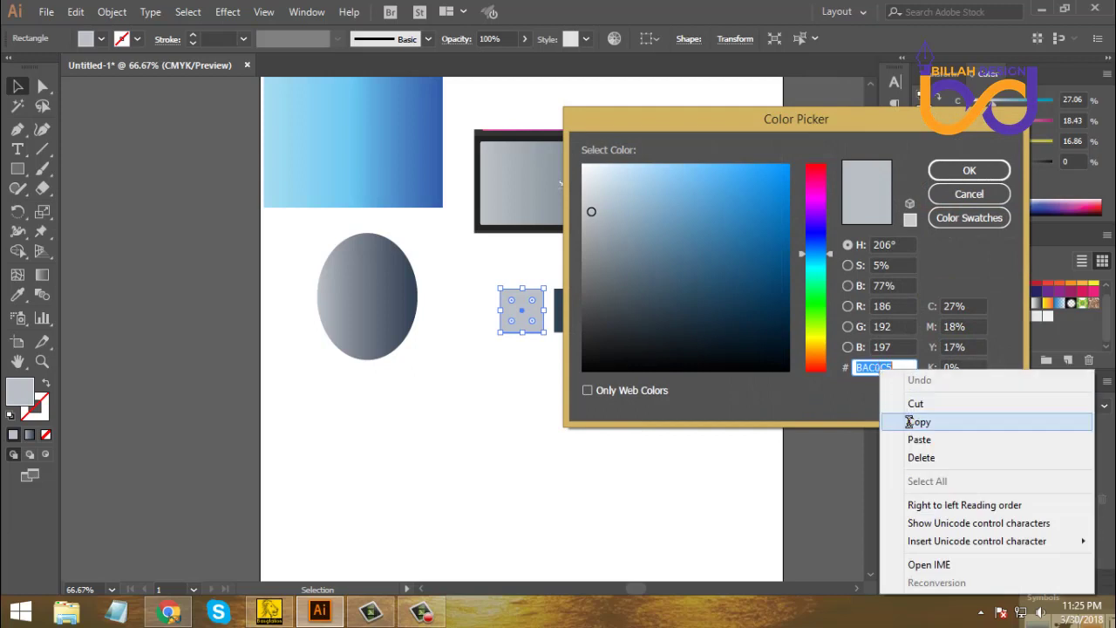
left_click(916, 438)
left_click(966, 171)
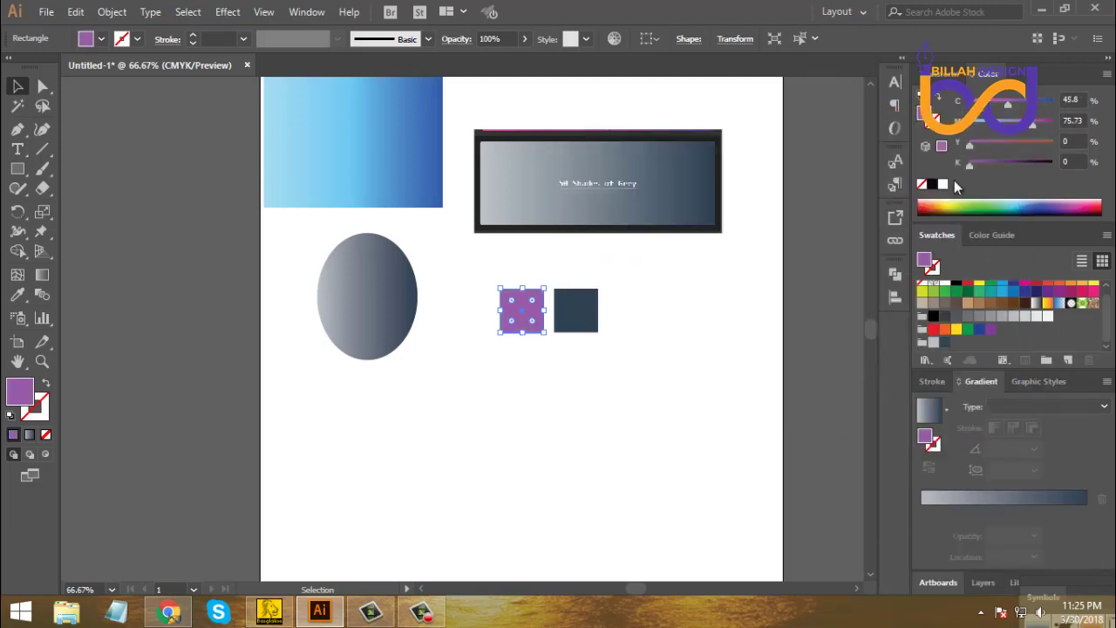
Step: Move the purple square down to the empty area below and between the ellipse and the dark blue square
left_click(660, 397)
left_click_drag(534, 314, 469, 428)
left_click(391, 542)
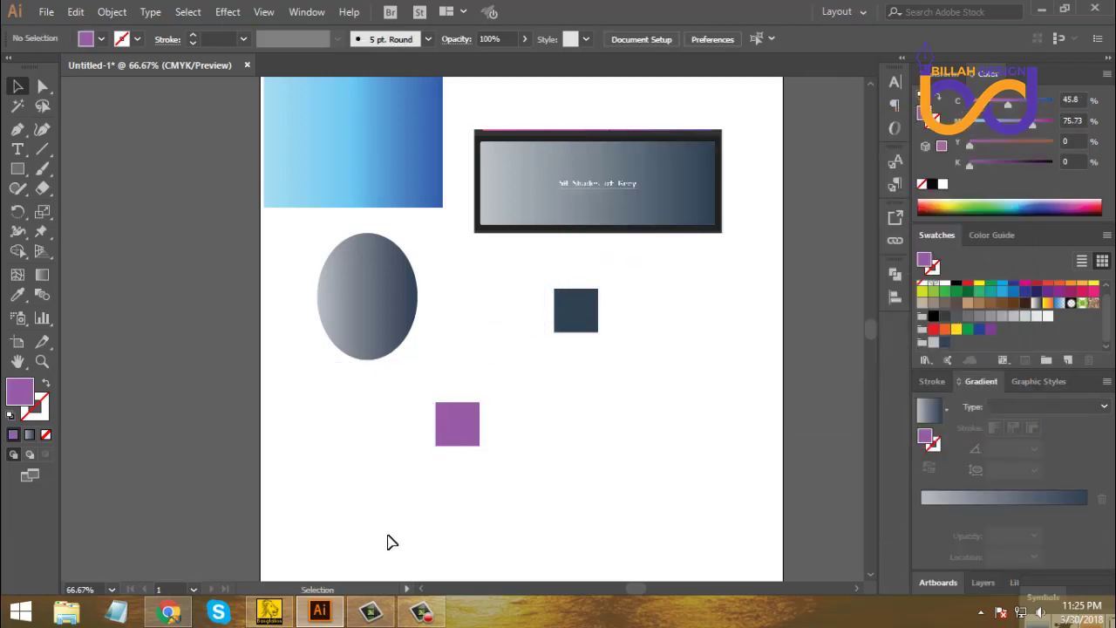
Step: Switch to the browser, return to the Flat UI Colors overview and view Flat UI Palette v1 again
left_click(321, 614)
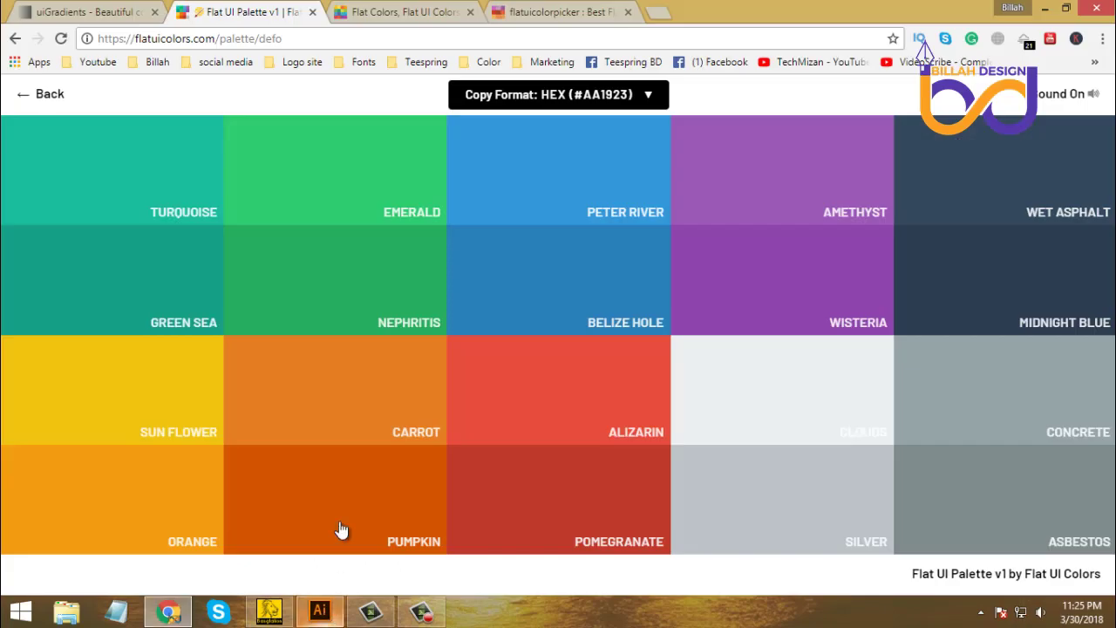
left_click(45, 96)
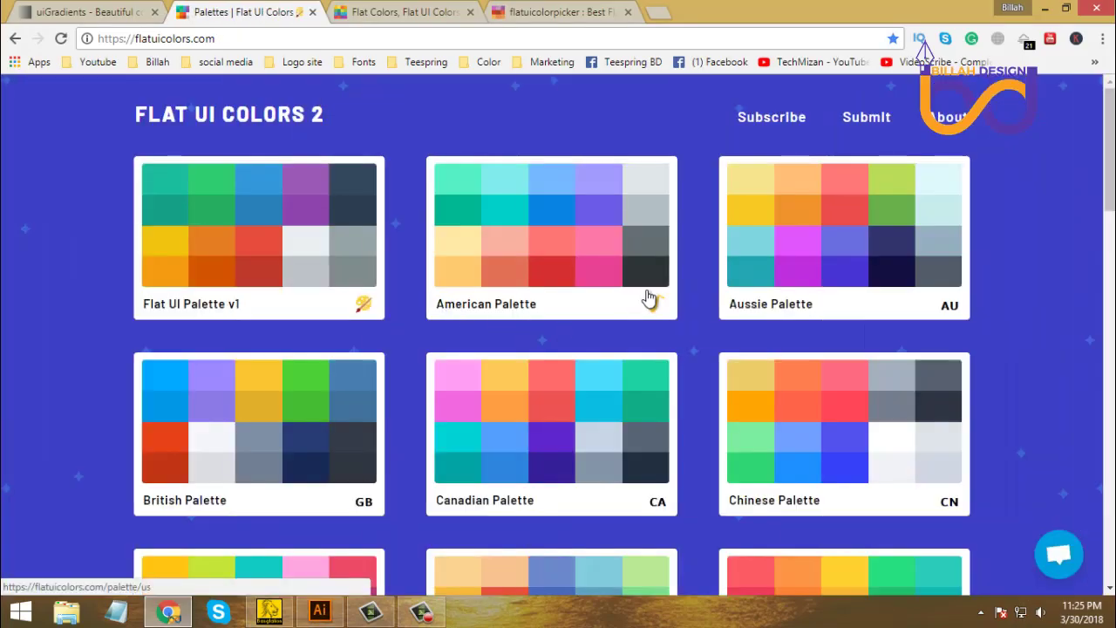
left_click(273, 206)
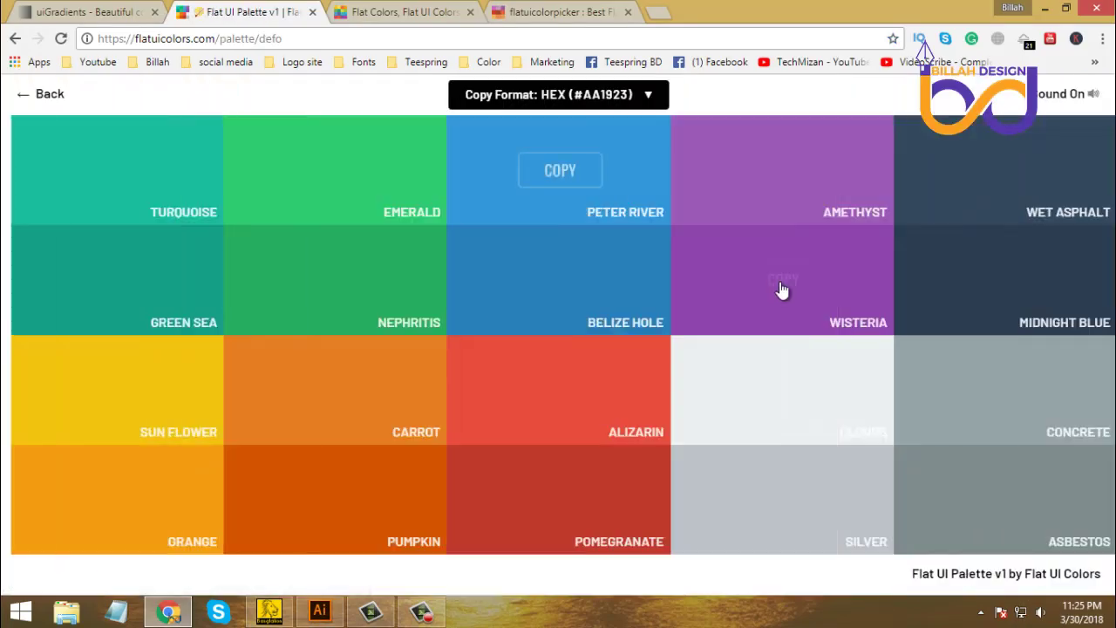
Step: Go back to the palette overview and copy a screenshot of the Flat UI Palette v1 card to the clipboard
left_click(39, 95)
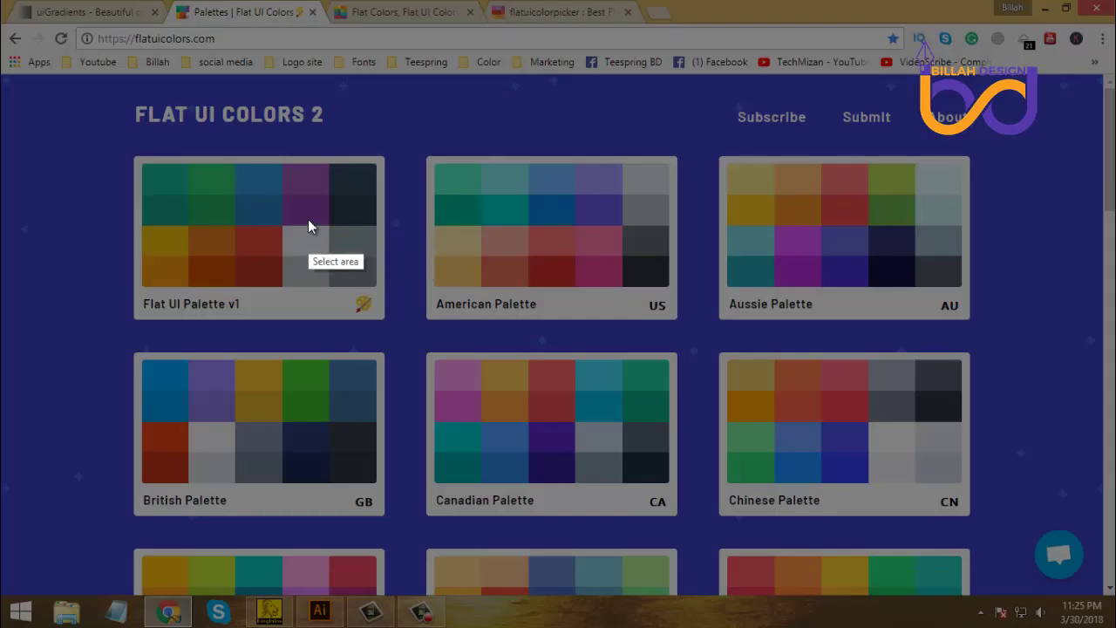
left_click_drag(130, 146, 391, 325)
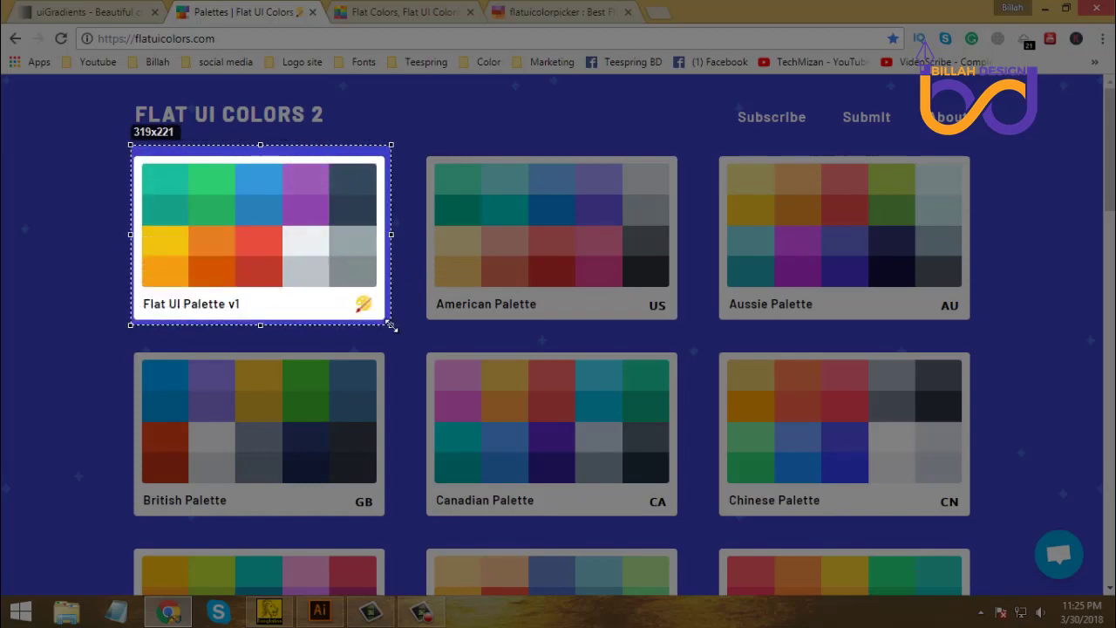
left_click(330, 341)
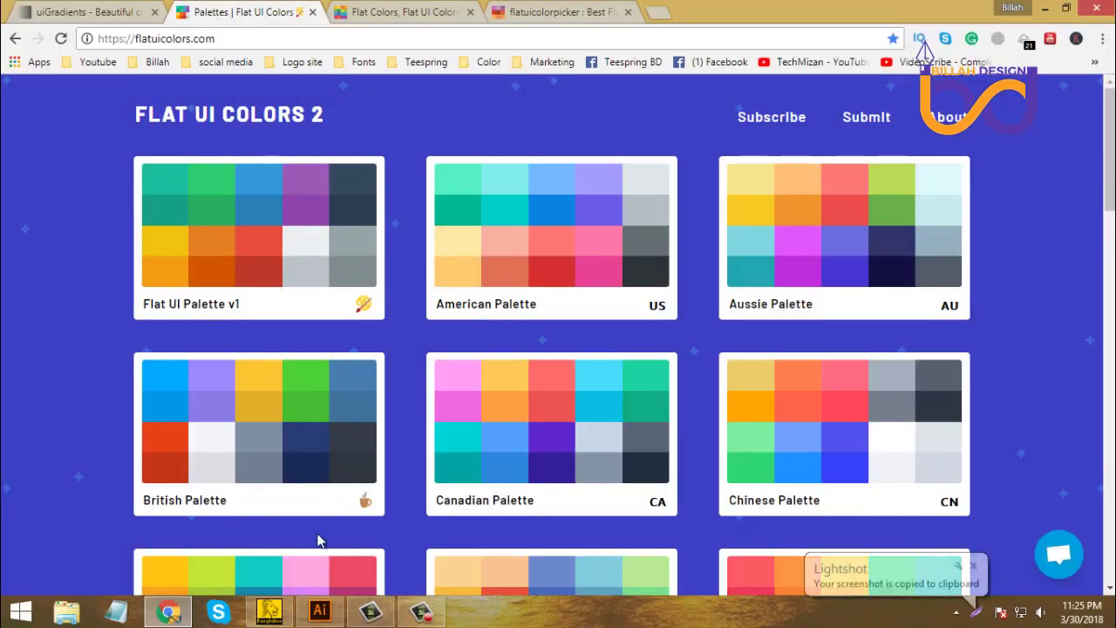
Step: Paste the palette screenshot into the Illustrator document, place it below the 50 Shades of Grey image, and move the dark blue square toward the ellipse
left_click(319, 610)
key("ctrl+v")
left_click(584, 445)
left_click_drag(532, 306, 755, 326)
key("ctrl+shift+a")
left_click_drag(584, 324, 500, 298)
left_click_drag(711, 369, 711, 322)
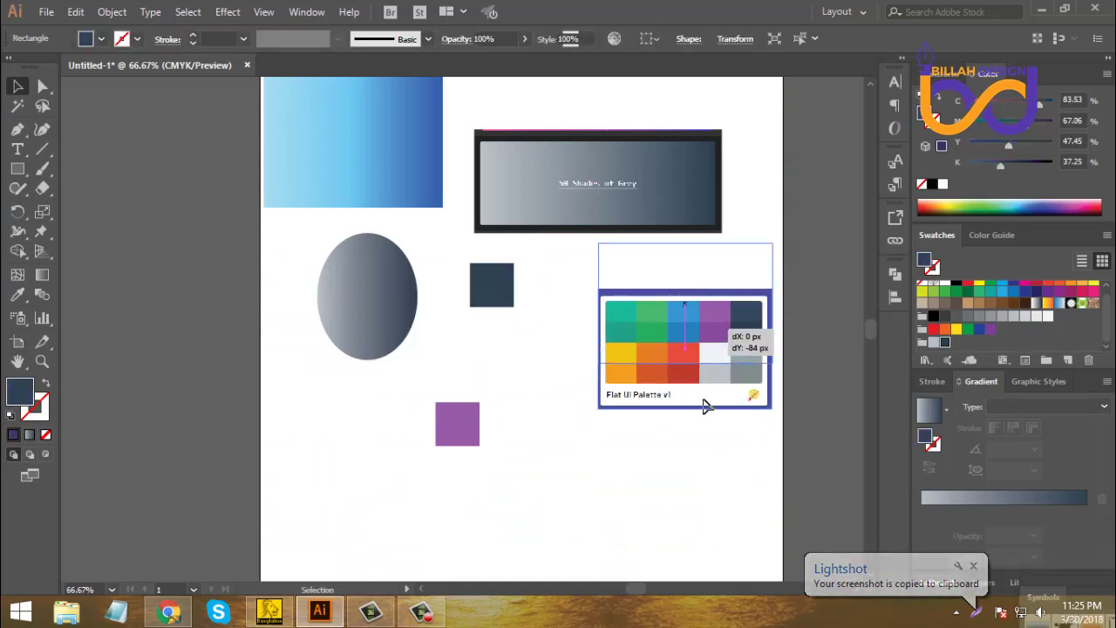
Step: Delete the gradient ellipse, the dark blue square and the purple square
left_click(391, 422)
left_click_drag(391, 422, 488, 288)
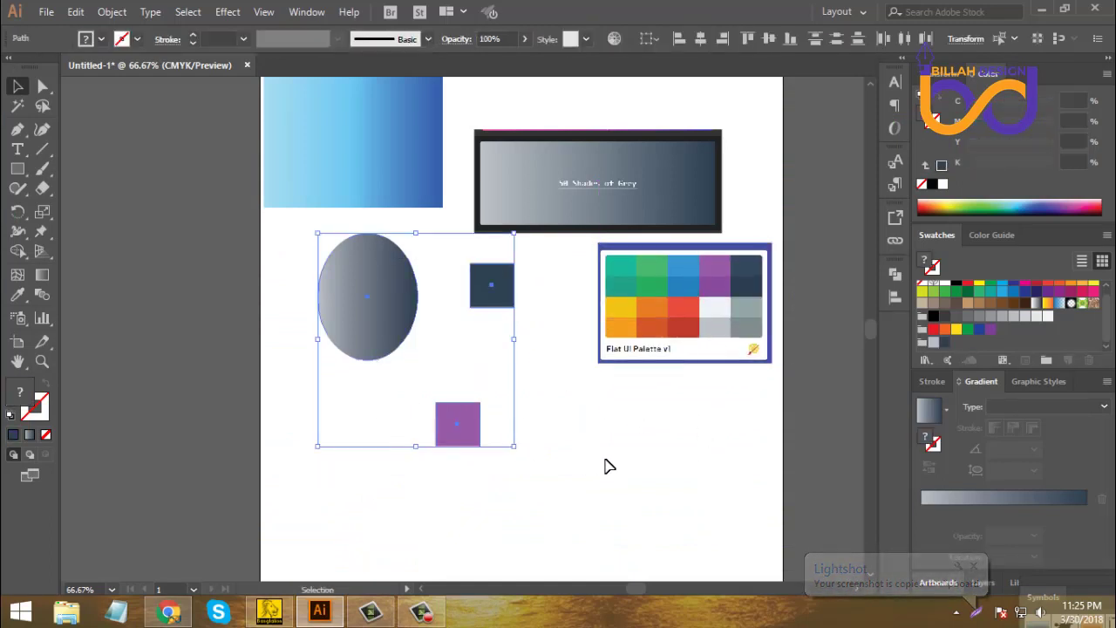
key("Delete")
Step: Reposition the Flat UI Palette v1 image just below the right part of the 50 Shades of Grey image
left_click_drag(689, 353, 676, 320)
left_click(711, 398)
key("ctrl+shift+a")
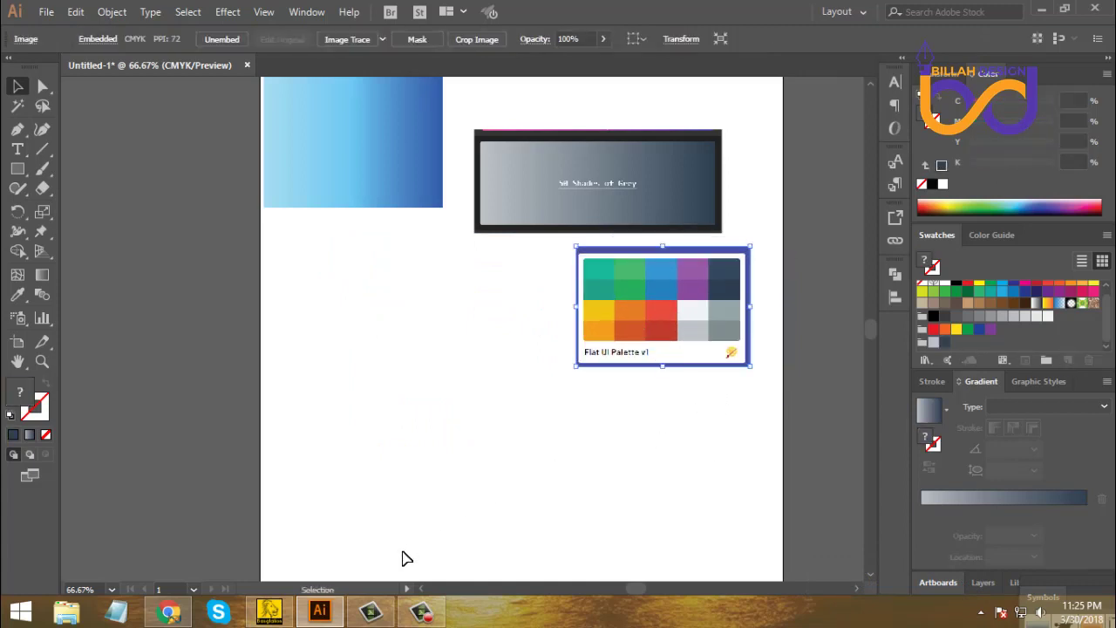
left_click_drag(636, 316, 683, 314)
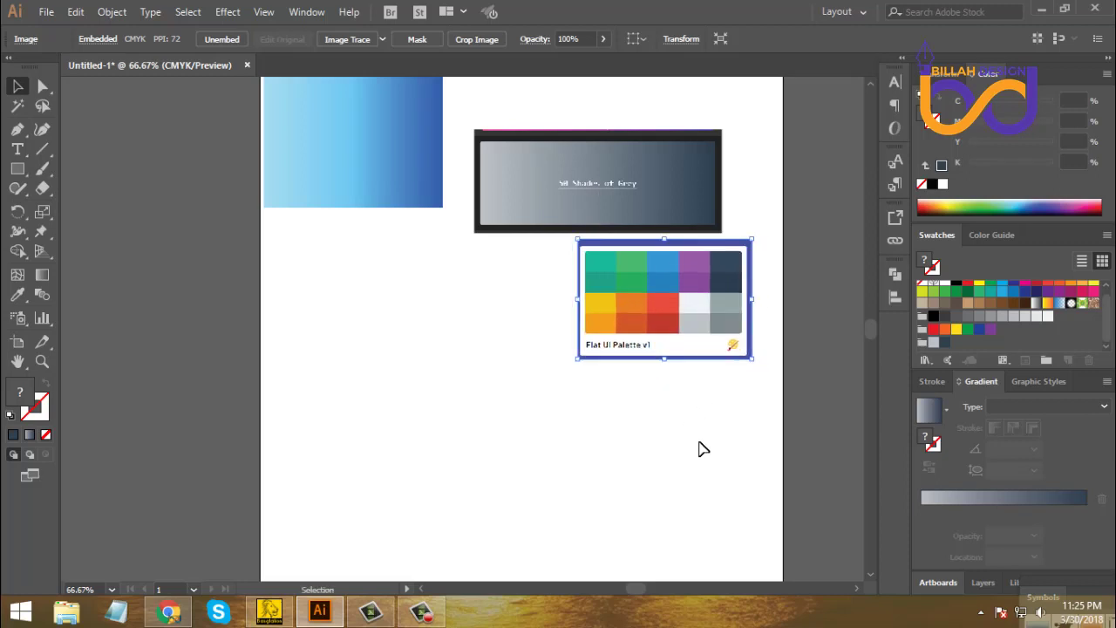
left_click(704, 450)
Step: Switch to the browser and look over the country palettes on the Flat UI Colors site
mouse_move(324, 616)
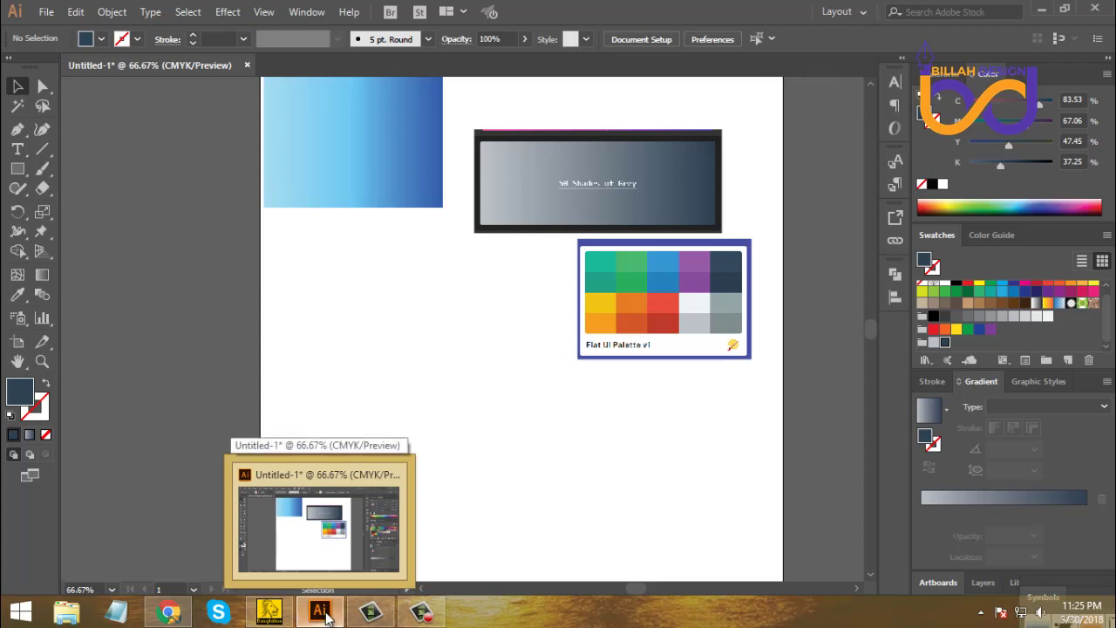
left_click(170, 613)
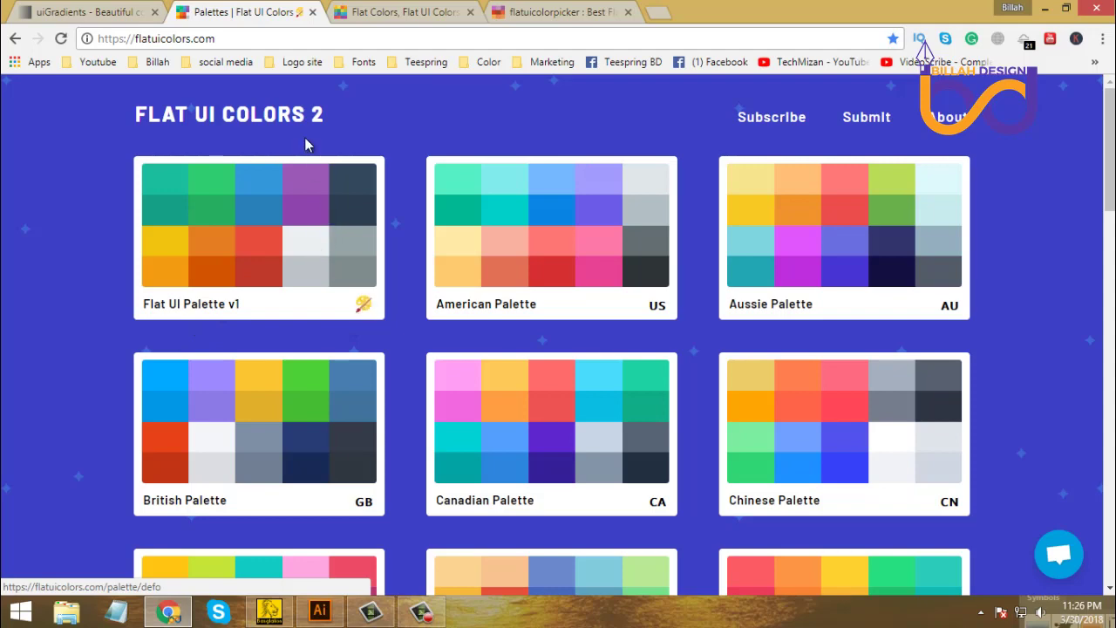
scroll(548, 326, "down", 2)
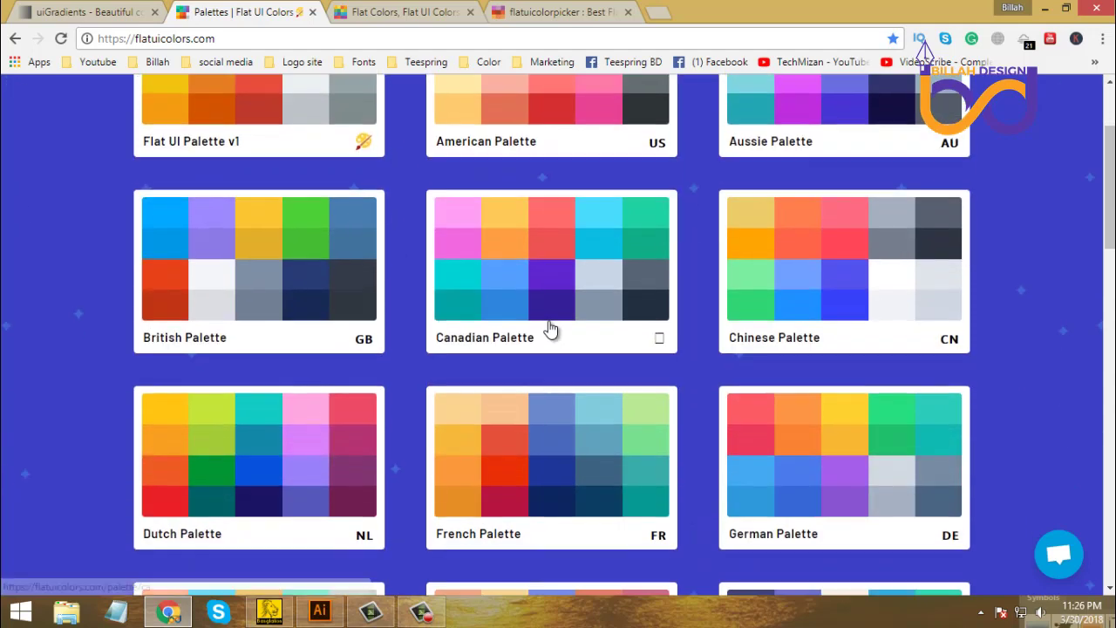
scroll(523, 305, "up", 2)
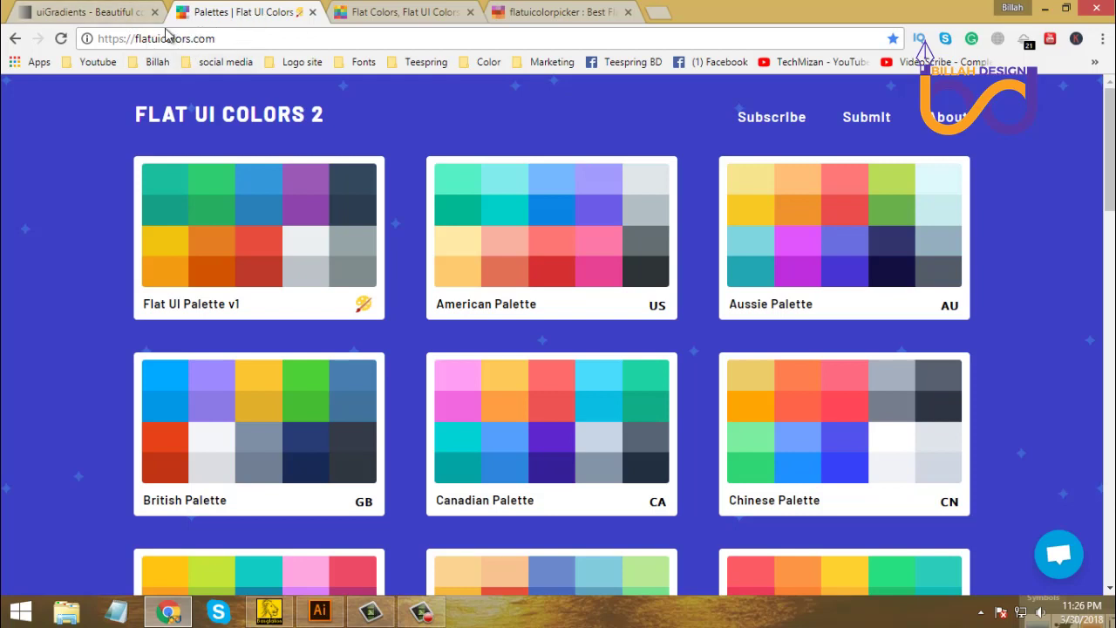
left_click(128, 10)
left_click(234, 12)
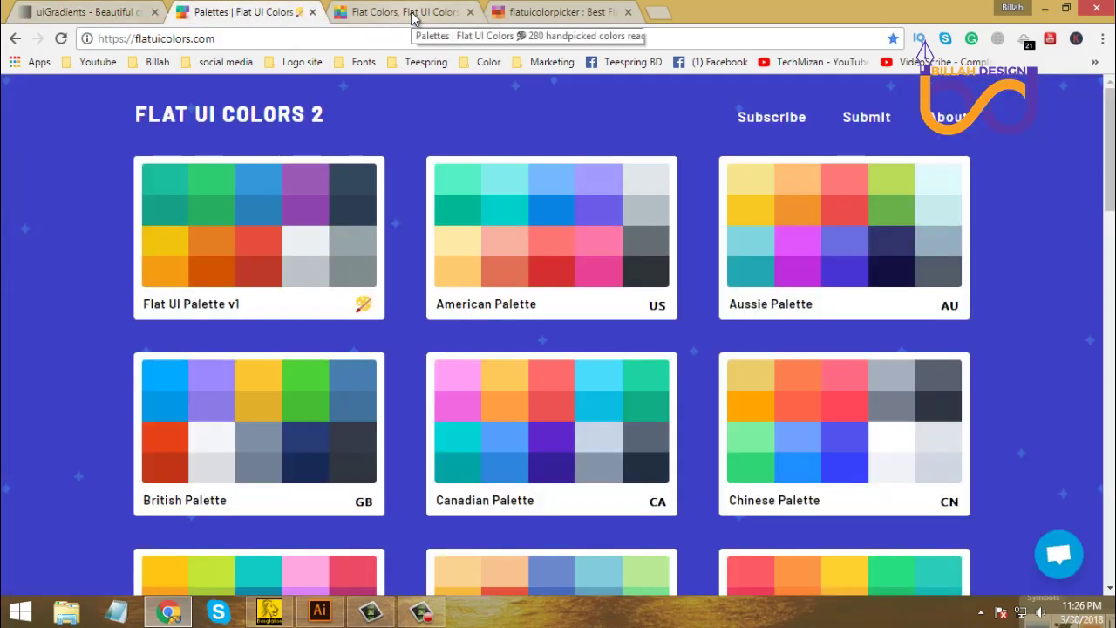
Step: Compare the flat colors on materialui.co and flatuicolorpicker.com, close the flatuicolorpicker page and return to Flat UI Colors
left_click(377, 17)
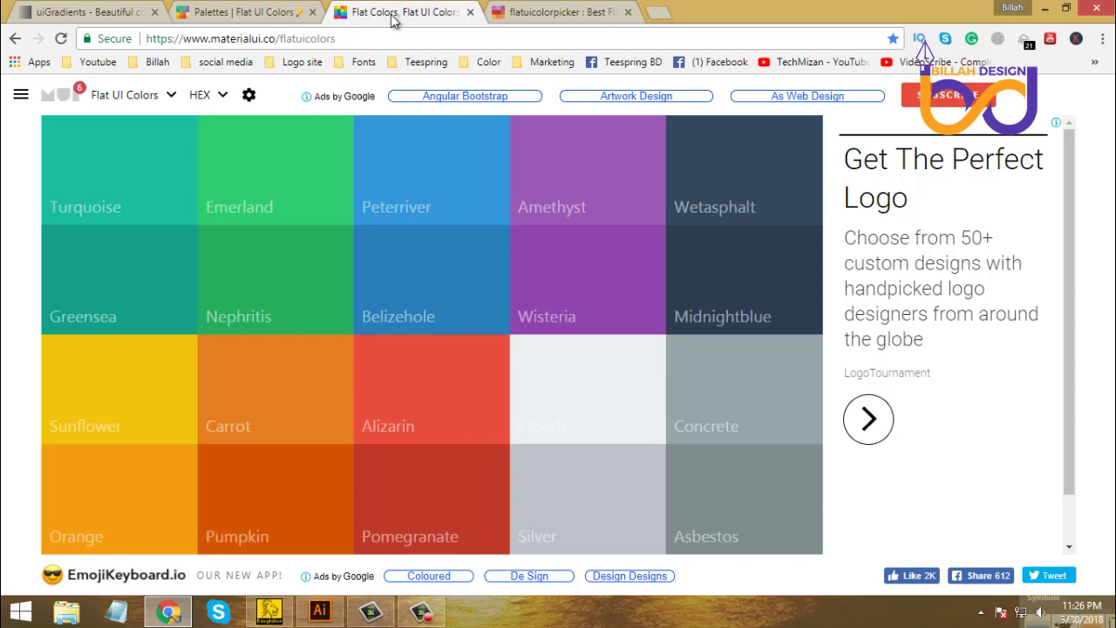
left_click(550, 15)
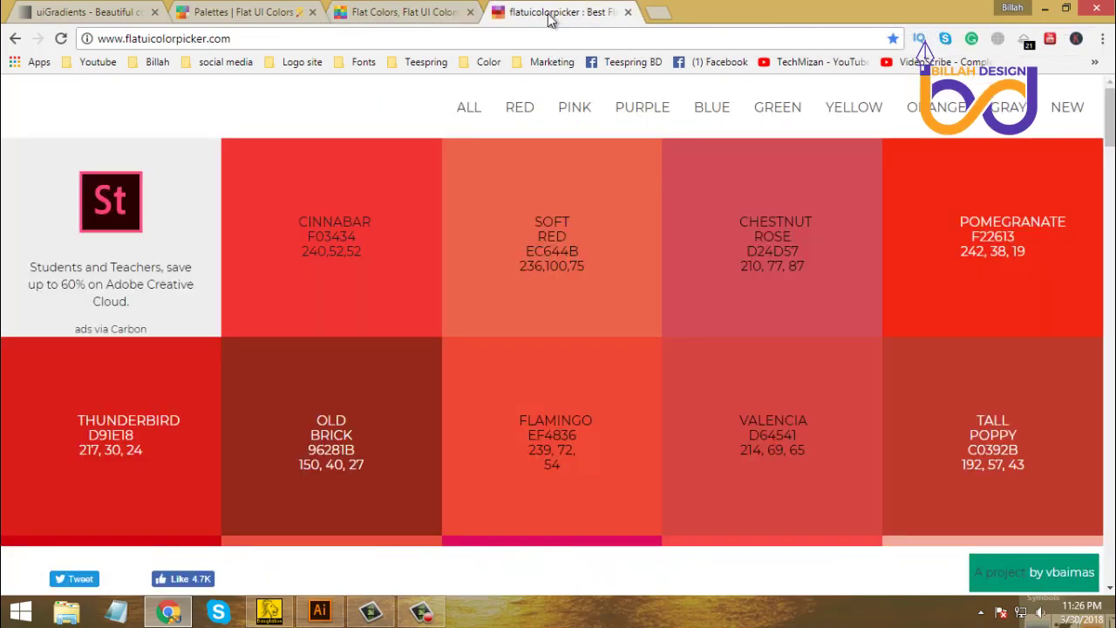
left_click(424, 17)
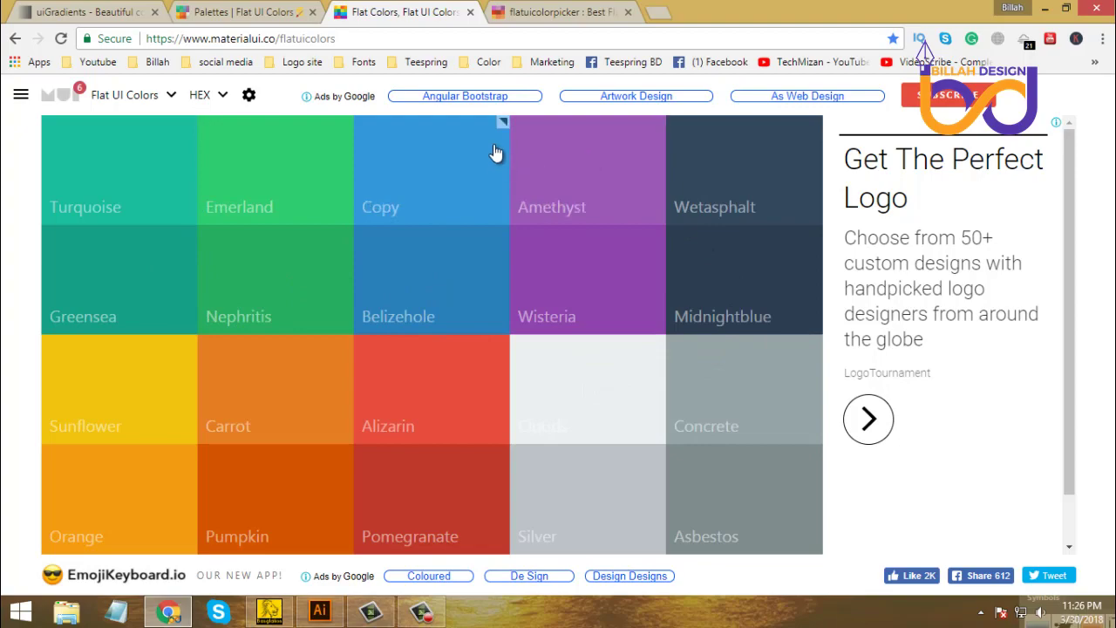
left_click(578, 18)
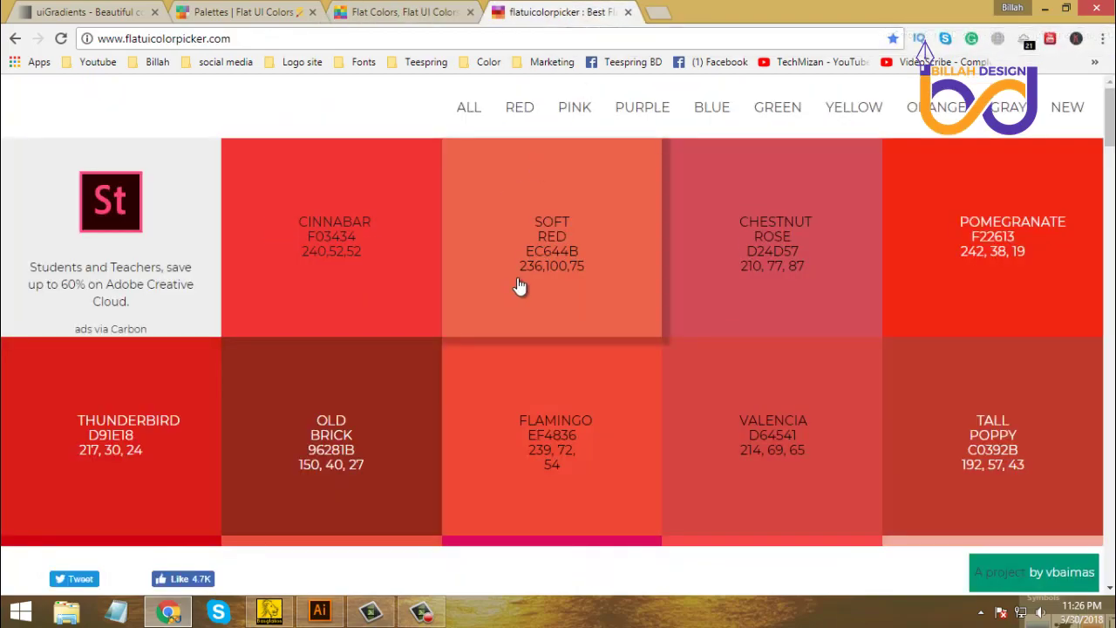
scroll(374, 287, "down", 10)
scroll(319, 292, "down", 7)
scroll(321, 297, "up", 15)
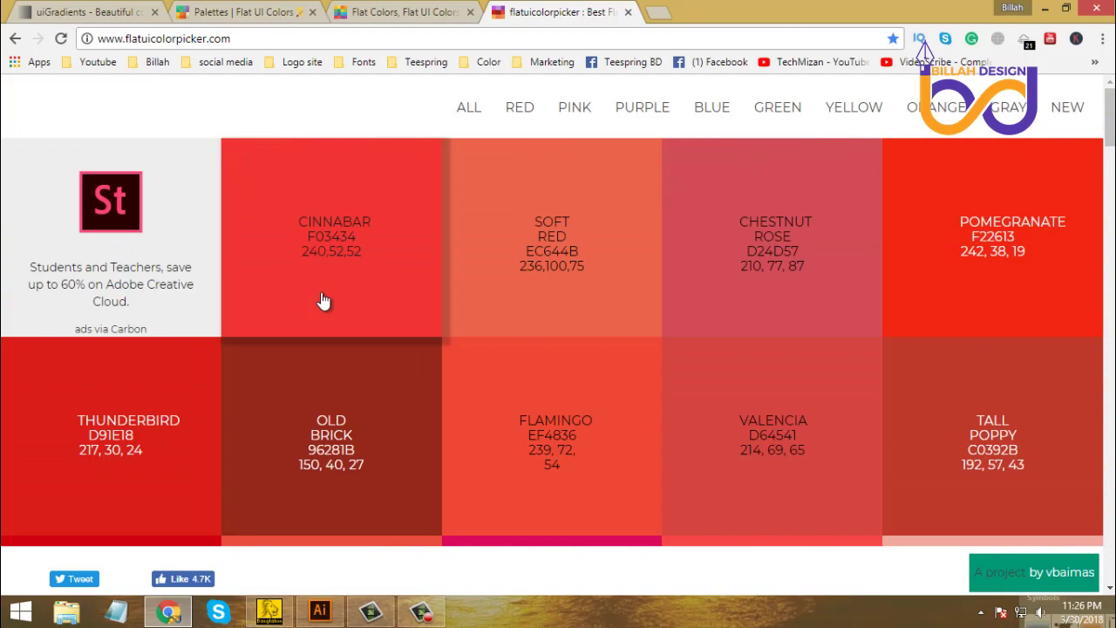
left_click(440, 13)
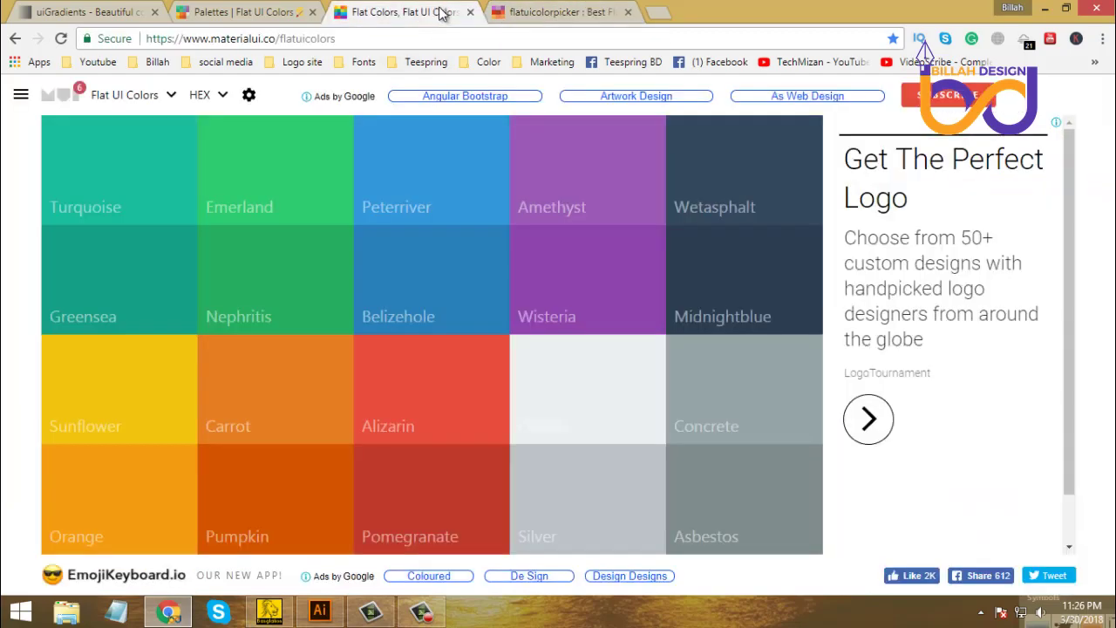
left_click(261, 12)
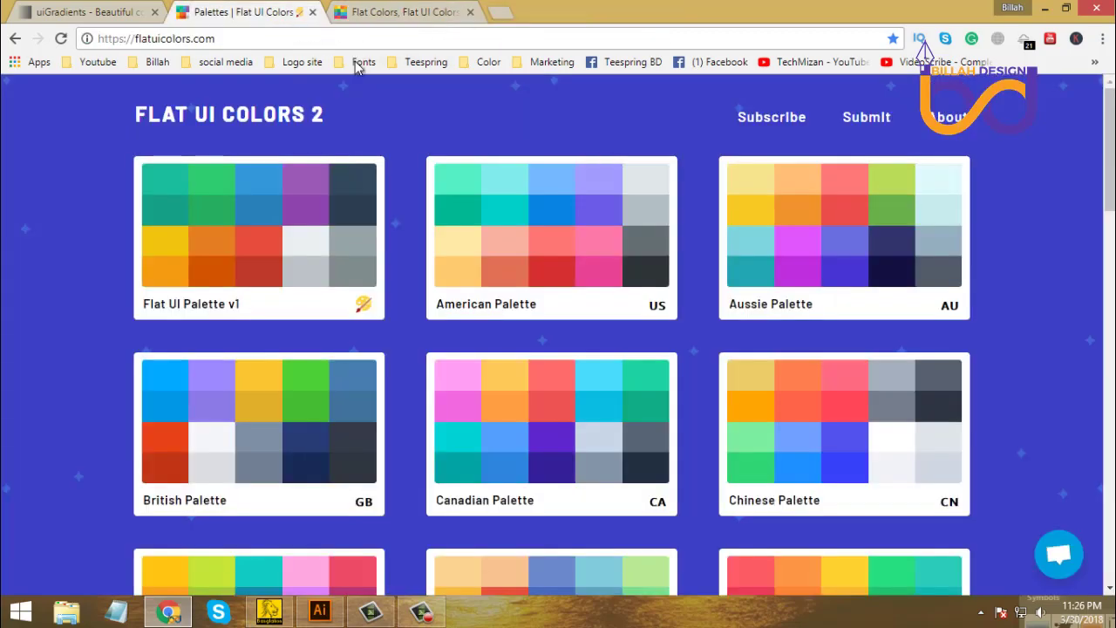
Step: In Illustrator, move the Flat UI Palette v1 image under the middle of the 50 Shades of Grey image and the blue gradient rectangle down beside it
left_click(319, 611)
left_click_drag(592, 333, 497, 358)
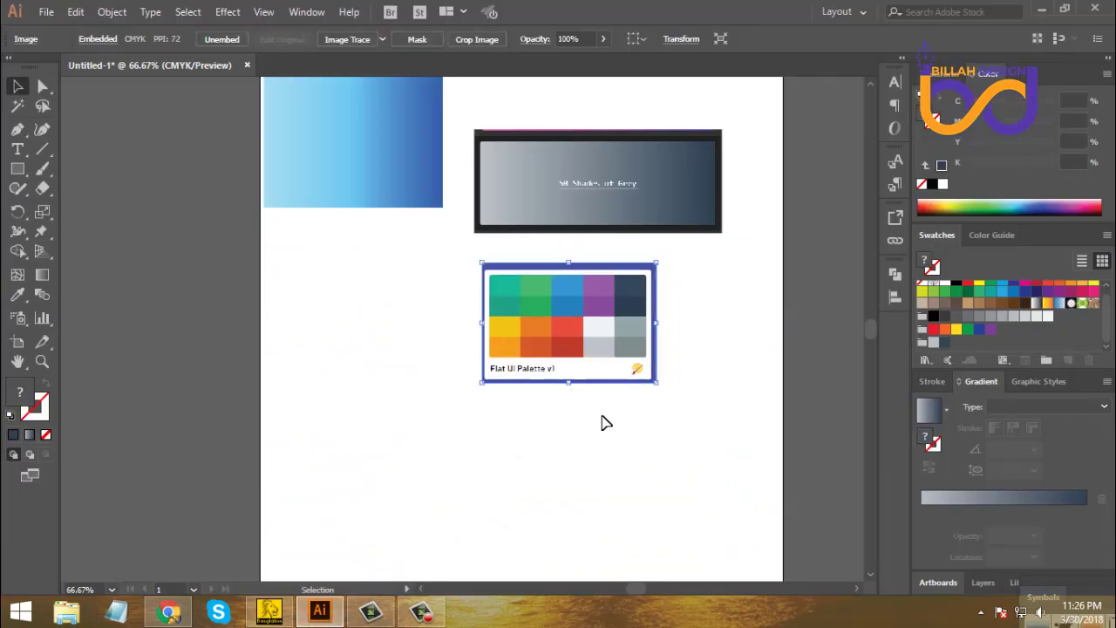
left_click_drag(570, 436, 645, 185)
left_click_drag(410, 160, 442, 290)
Step: Delete the blue gradient rectangle and both palette images to empty the artboard
left_click(394, 173)
left_click_drag(383, 142, 607, 402)
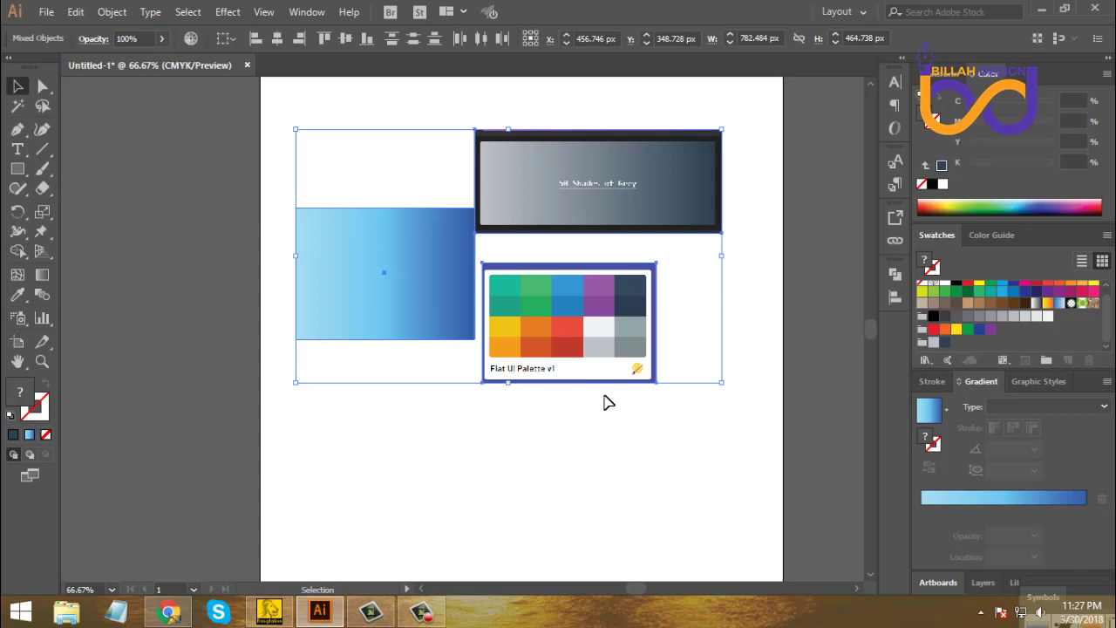
key("Delete")
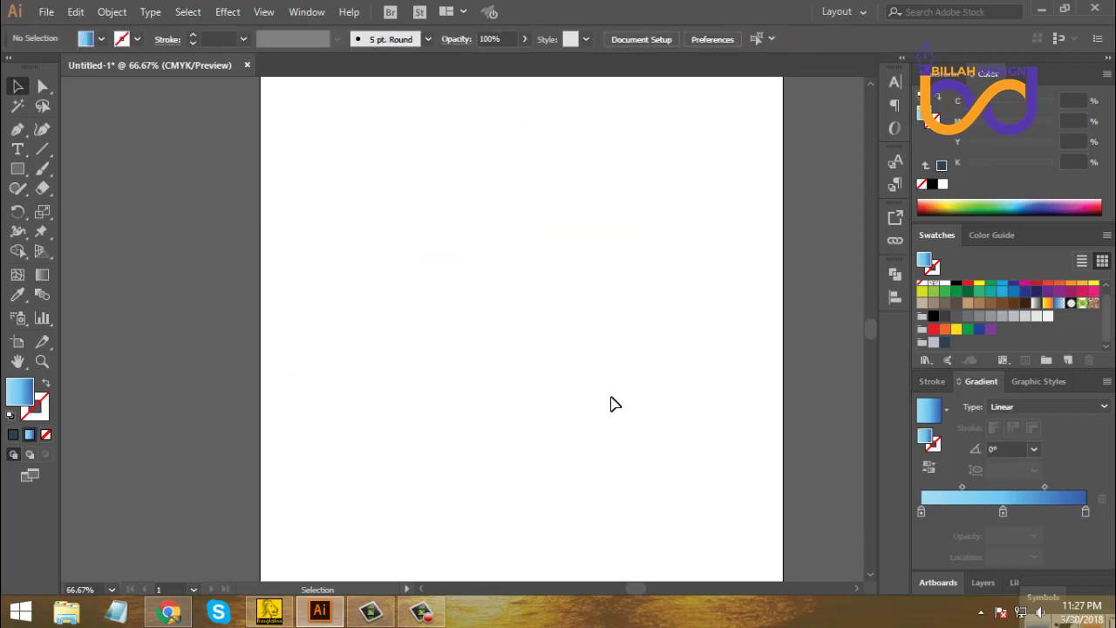
scroll(673, 328, "up", 2)
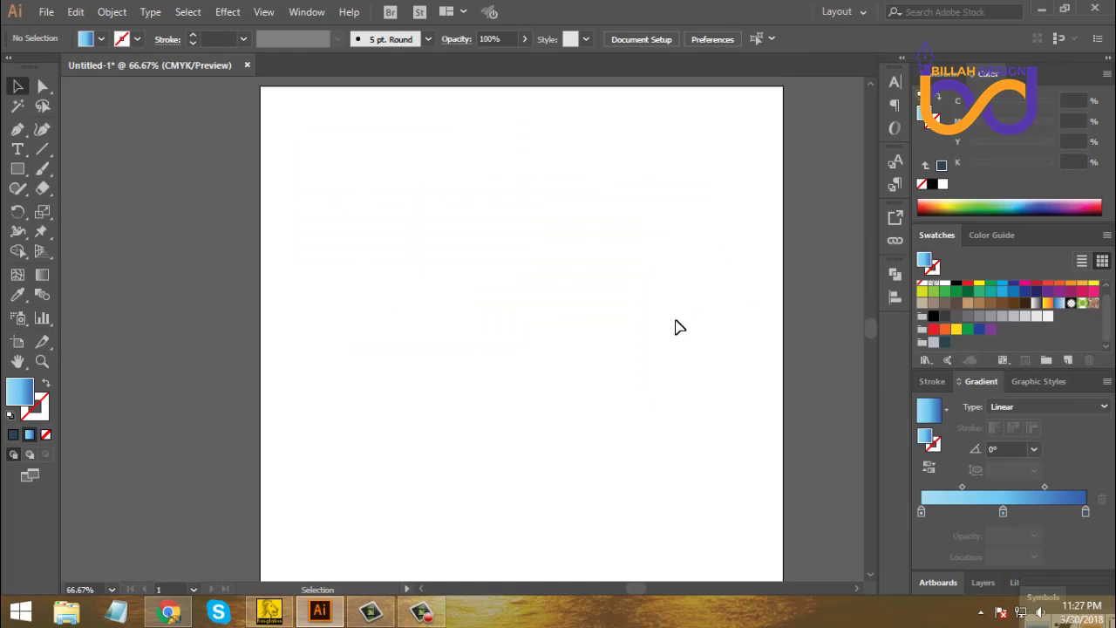
scroll(673, 330, "down", 2)
scroll(637, 341, "up", 1)
scroll(587, 335, "down", 1)
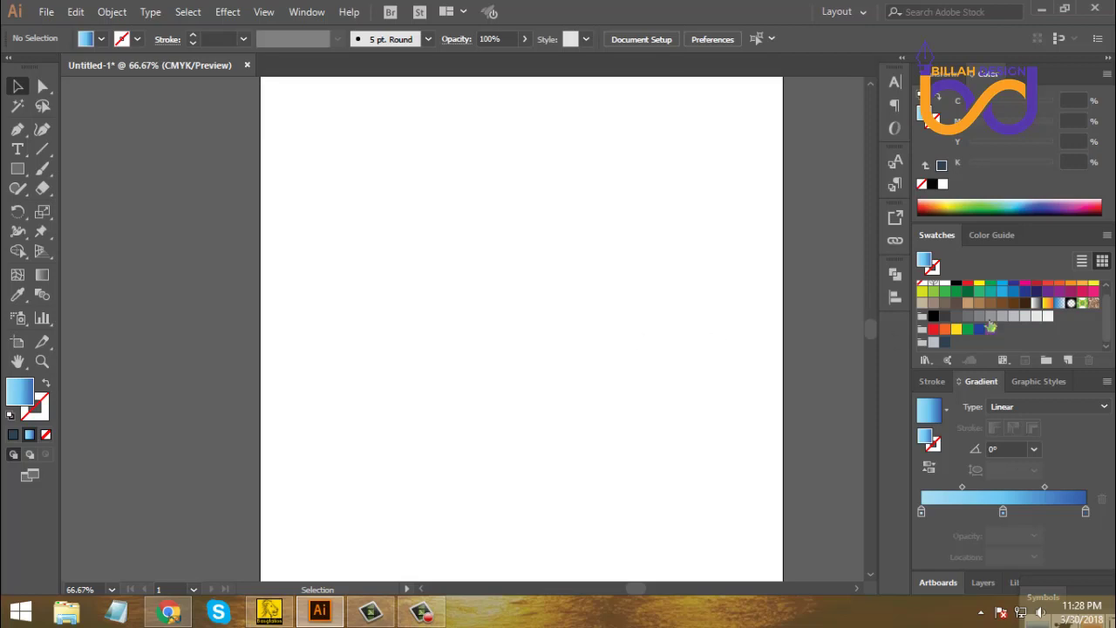
scroll(1030, 333, "up", 1)
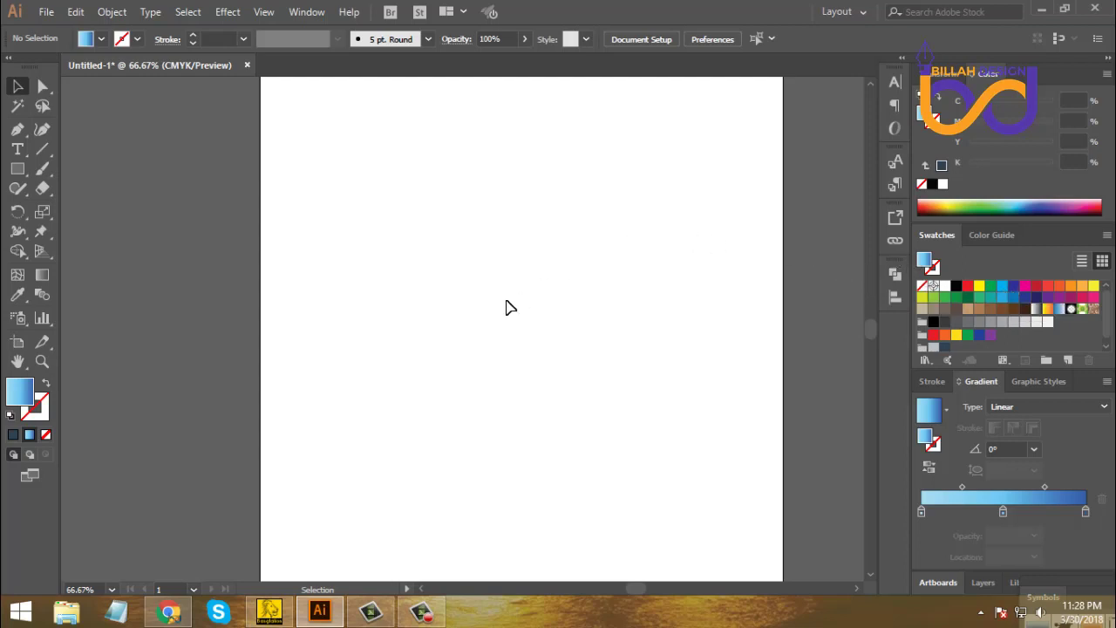
Step: Switch to the browser and close the materialui.co and Flat UI Colors pages, leaving uiGradients open
left_click(168, 613)
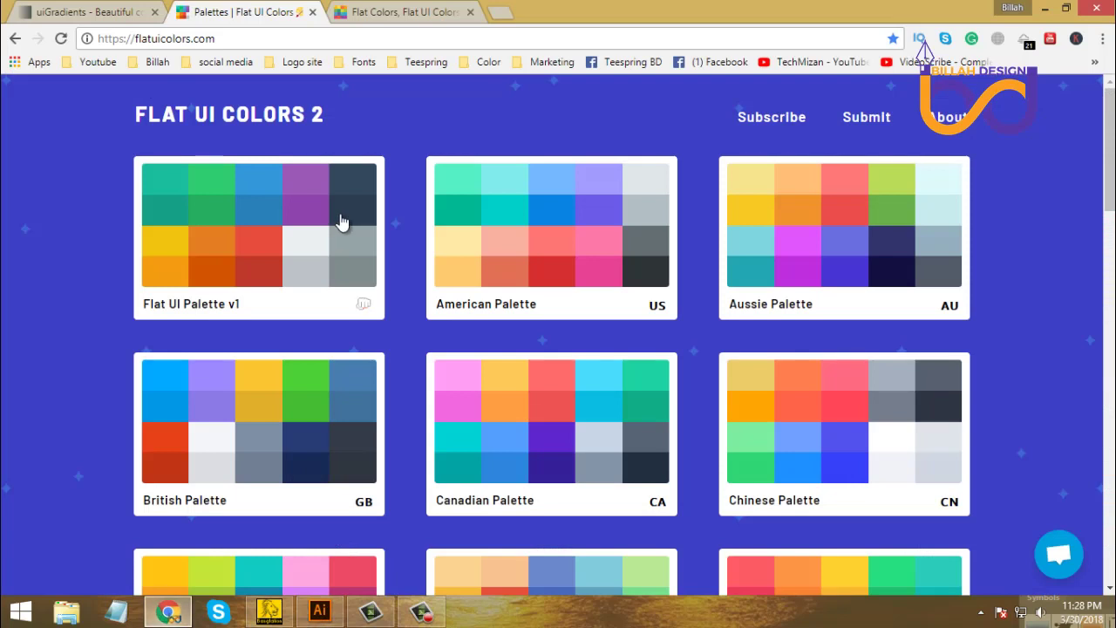
left_click(470, 12)
left_click(299, 12)
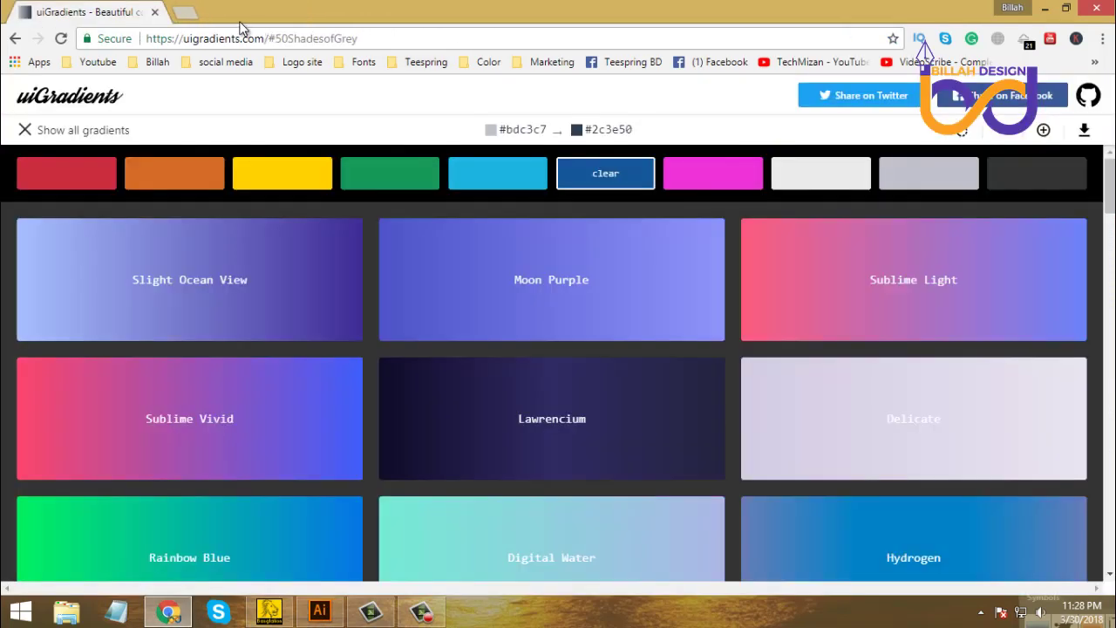
Step: Search Google Images for "gray shades color code" in a new browser tab
left_click(185, 12)
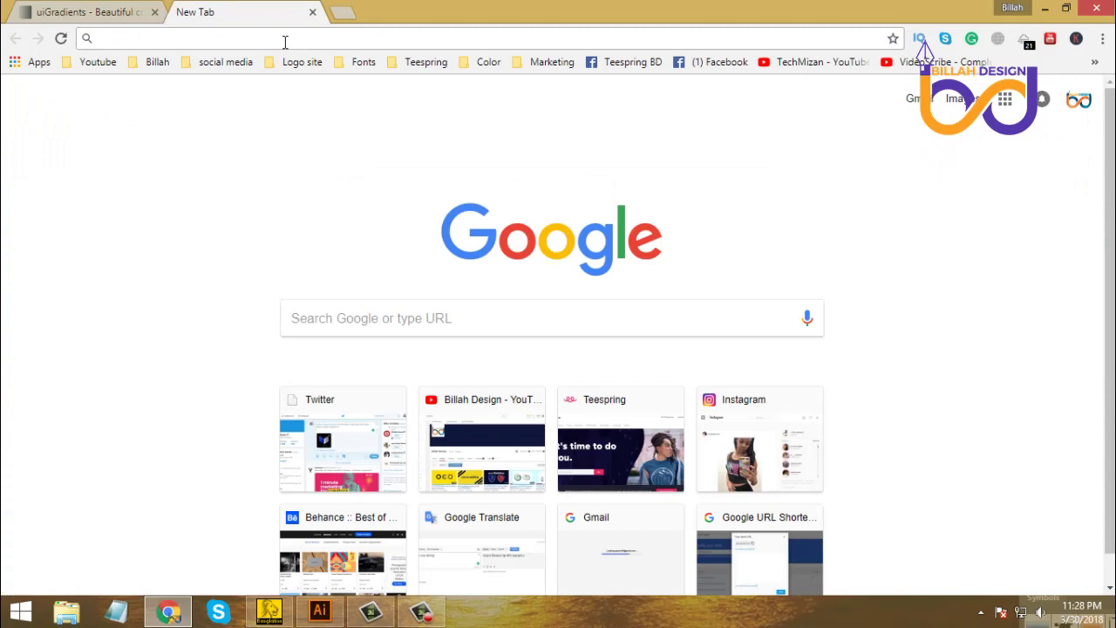
type("gray")
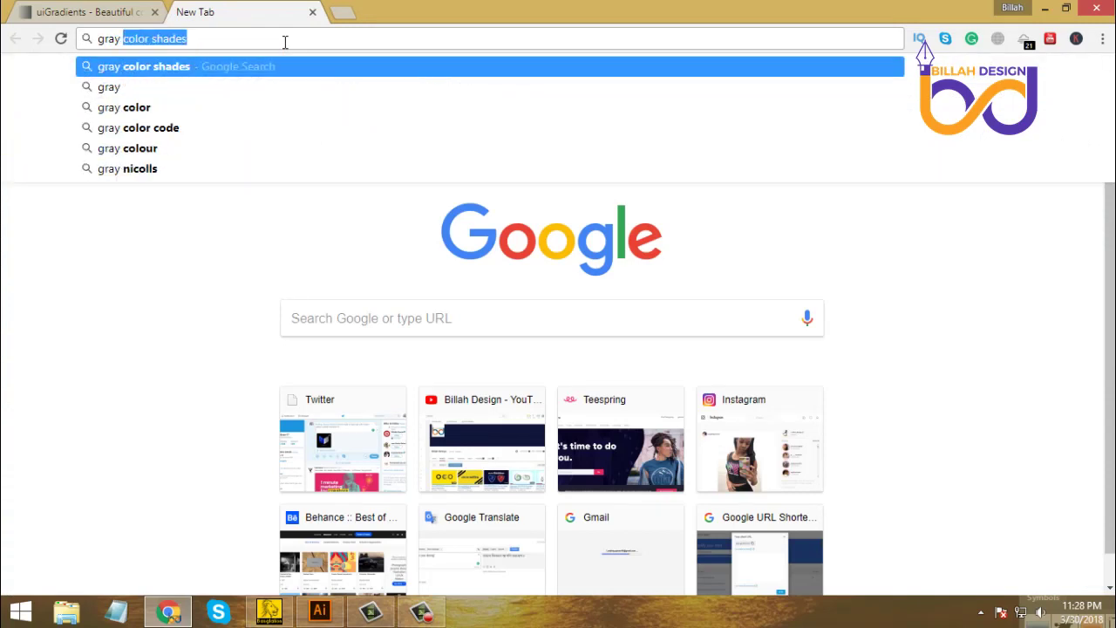
type(" shade")
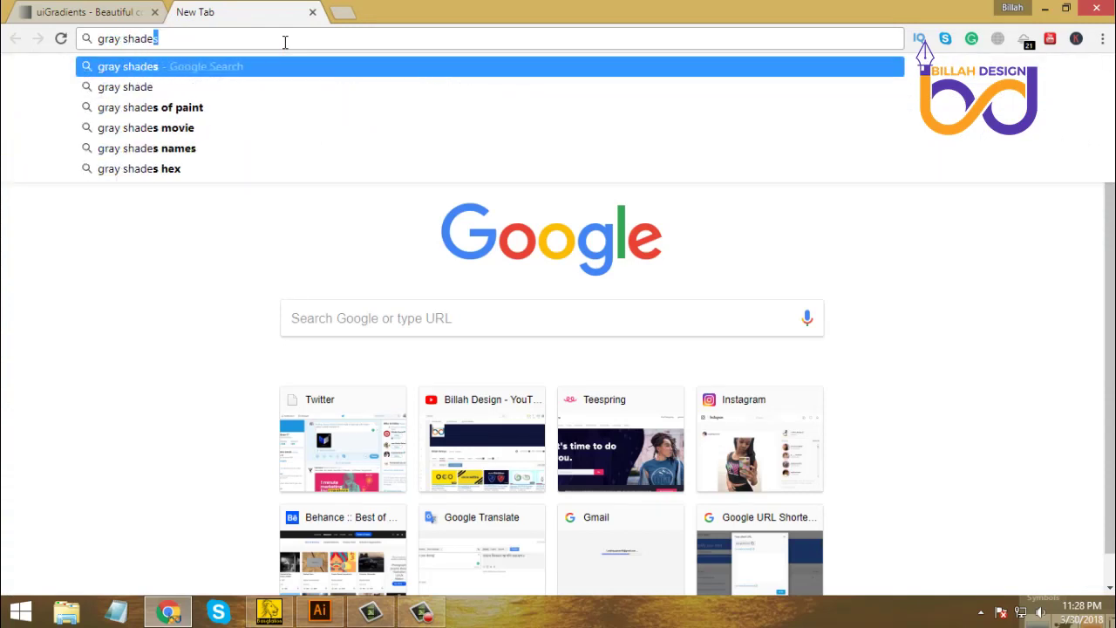
type("s col")
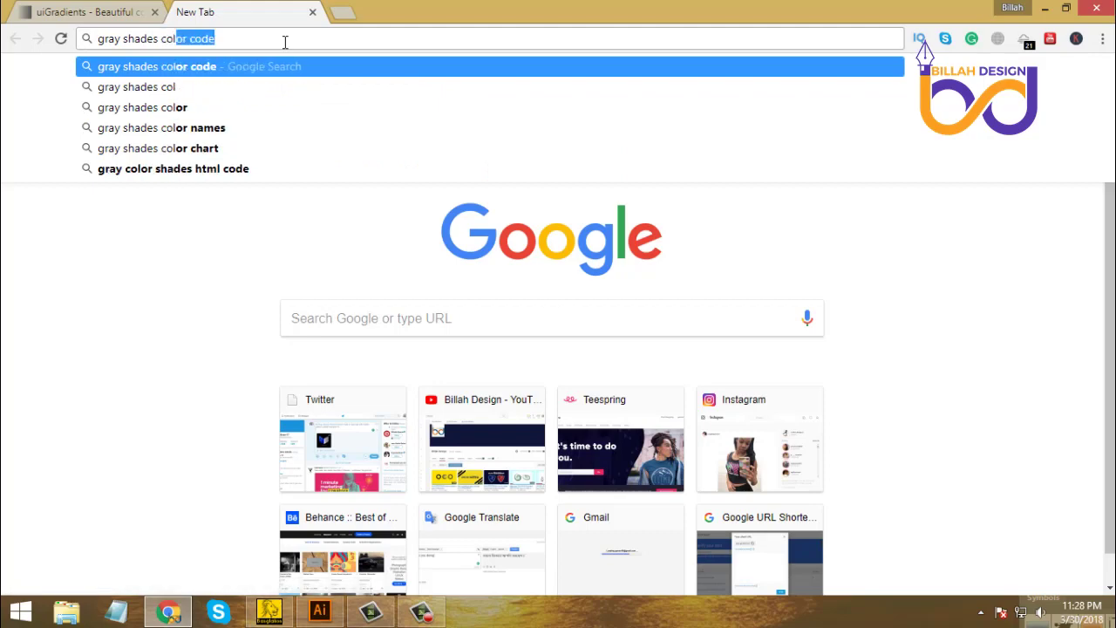
type("or")
key("Return")
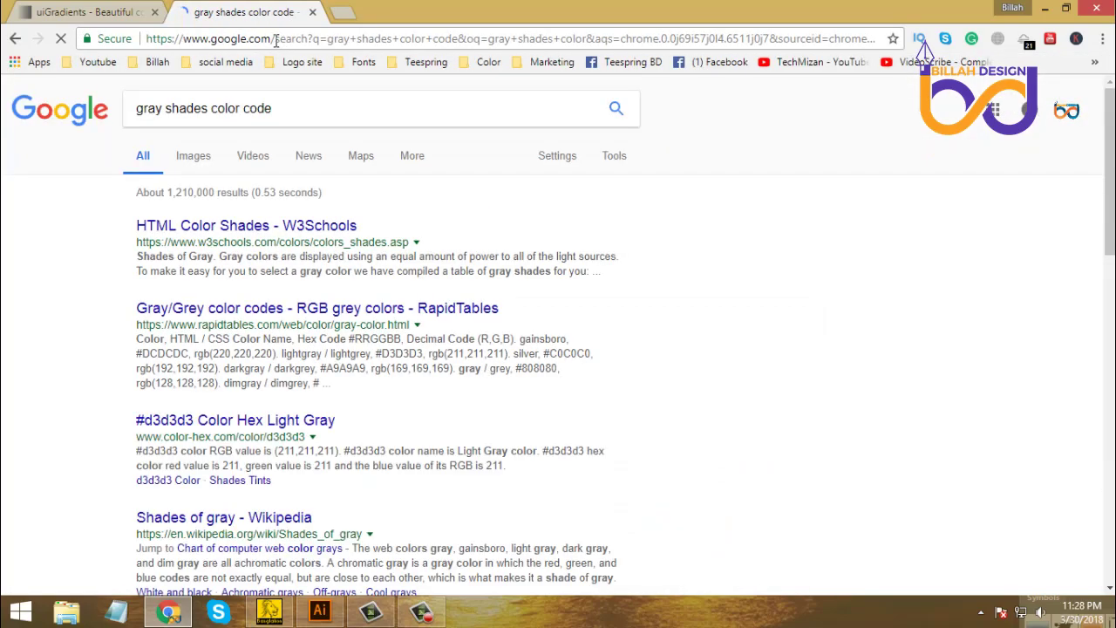
left_click(188, 164)
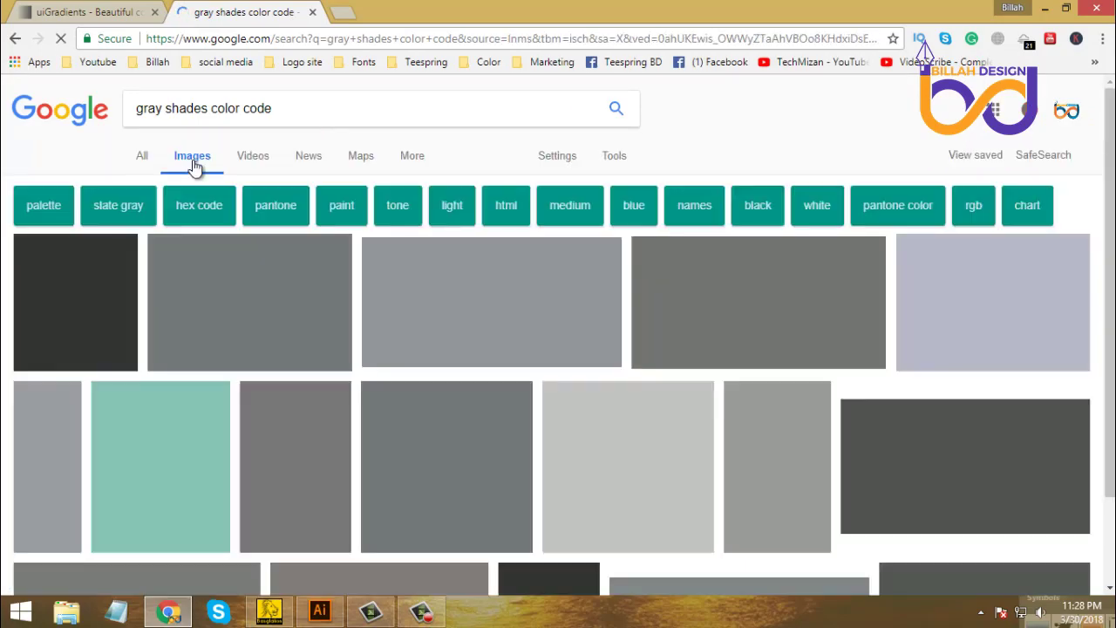
Step: Copy the gray swatch grid image from abctakesdc.wordpress.com in the results and paste it onto the Illustrator artboard
scroll(4, 258, "down", 3)
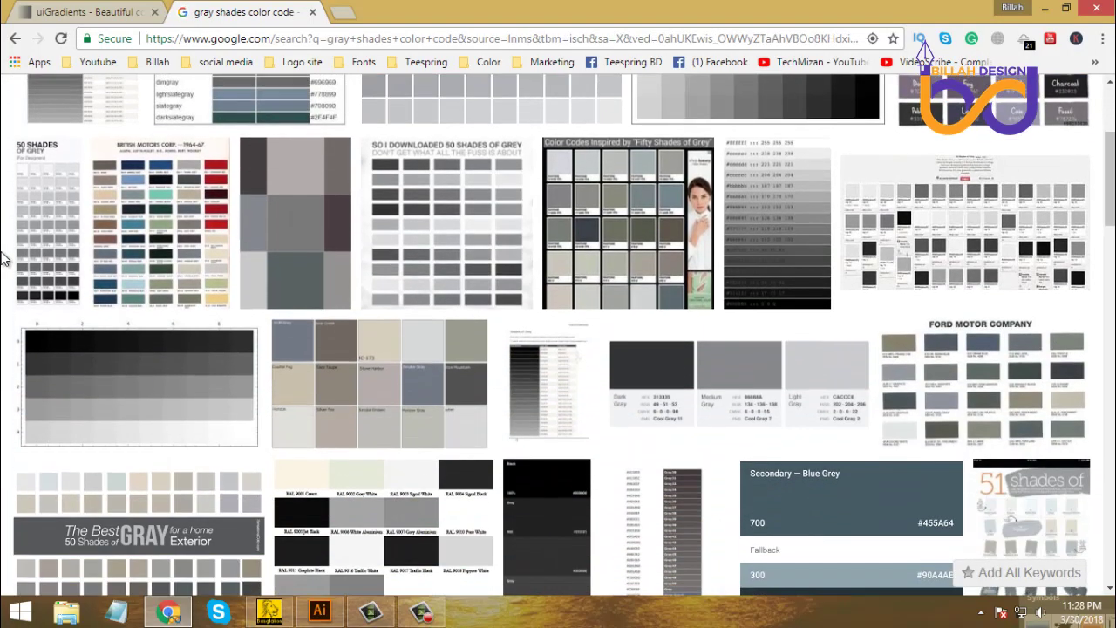
scroll(510, 258, "up", 3)
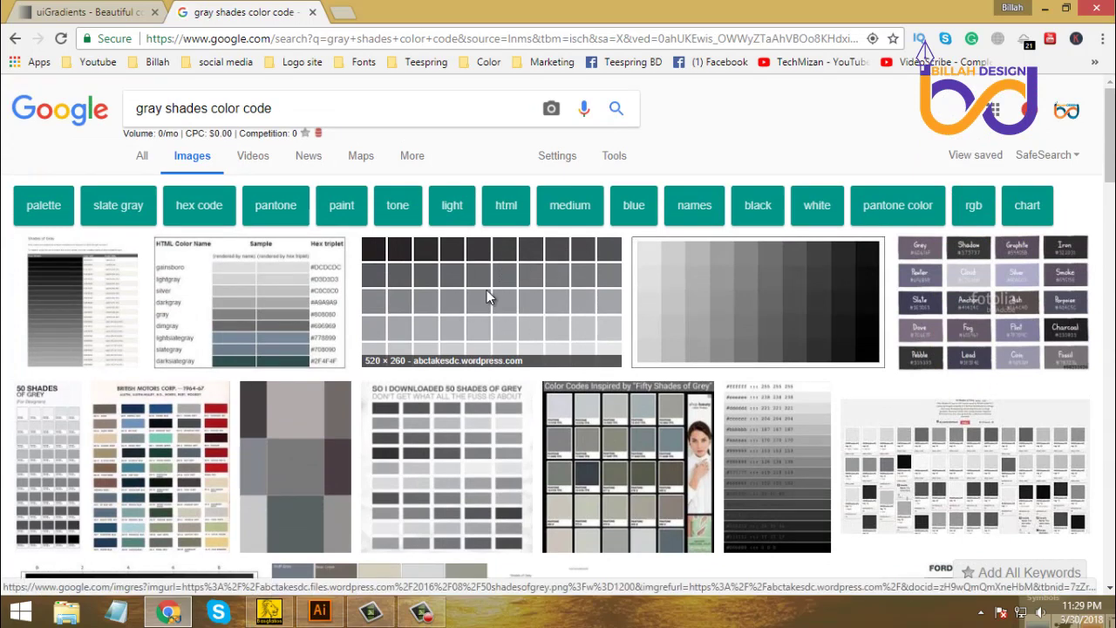
right_click(485, 291)
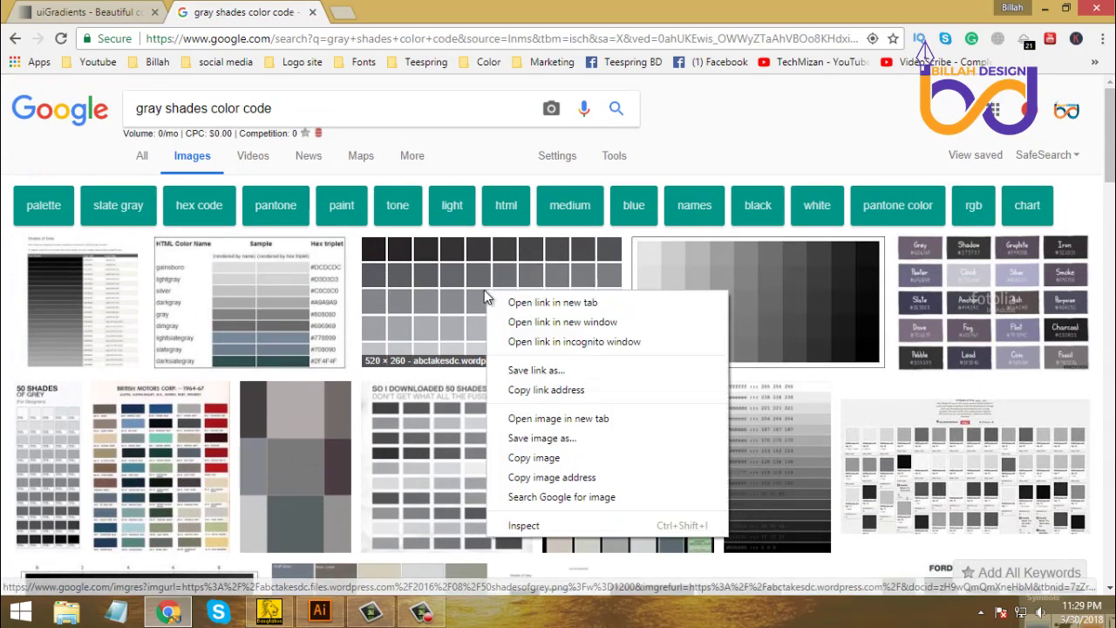
left_click(554, 458)
left_click(325, 613)
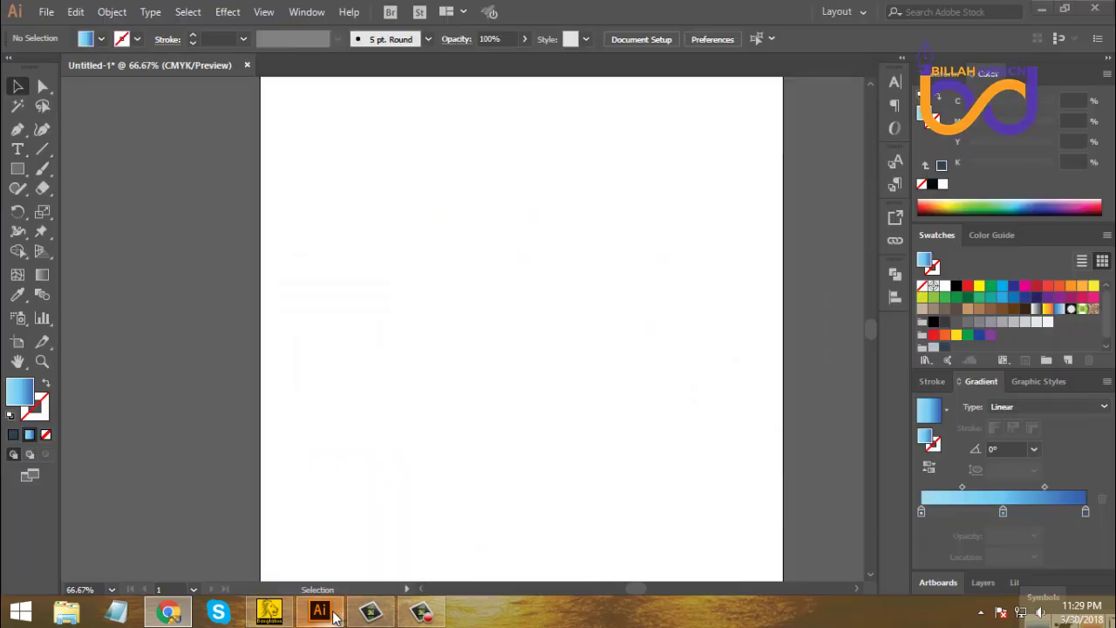
key("ctrl+v")
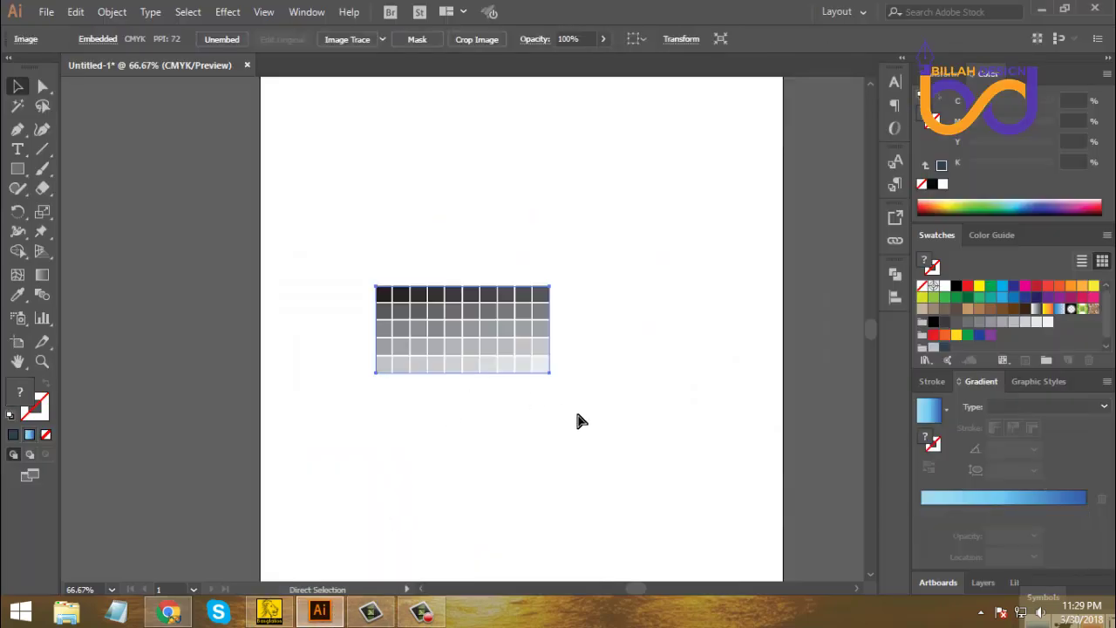
Step: Enlarge the pasted gray swatch grid and move it to the upper left of the artboard
left_click(576, 419)
left_click_drag(511, 331, 640, 301)
left_click(639, 301)
left_click_drag(560, 236, 518, 210)
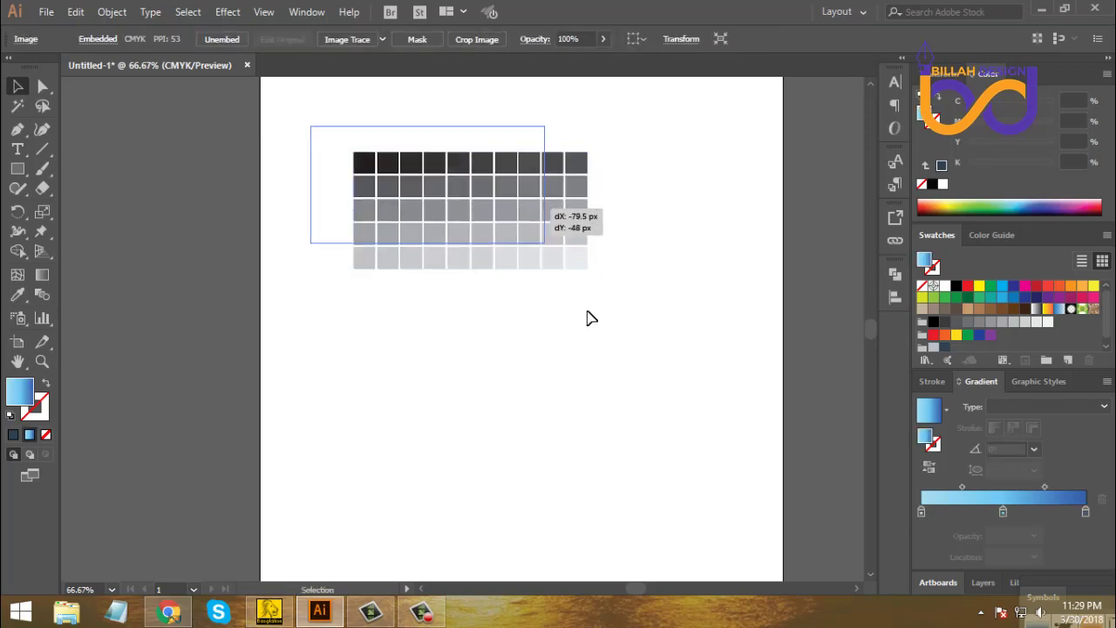
left_click(561, 314)
Step: Switch to the browser and change the image search from gray to "blue shades color code"
left_click(169, 611)
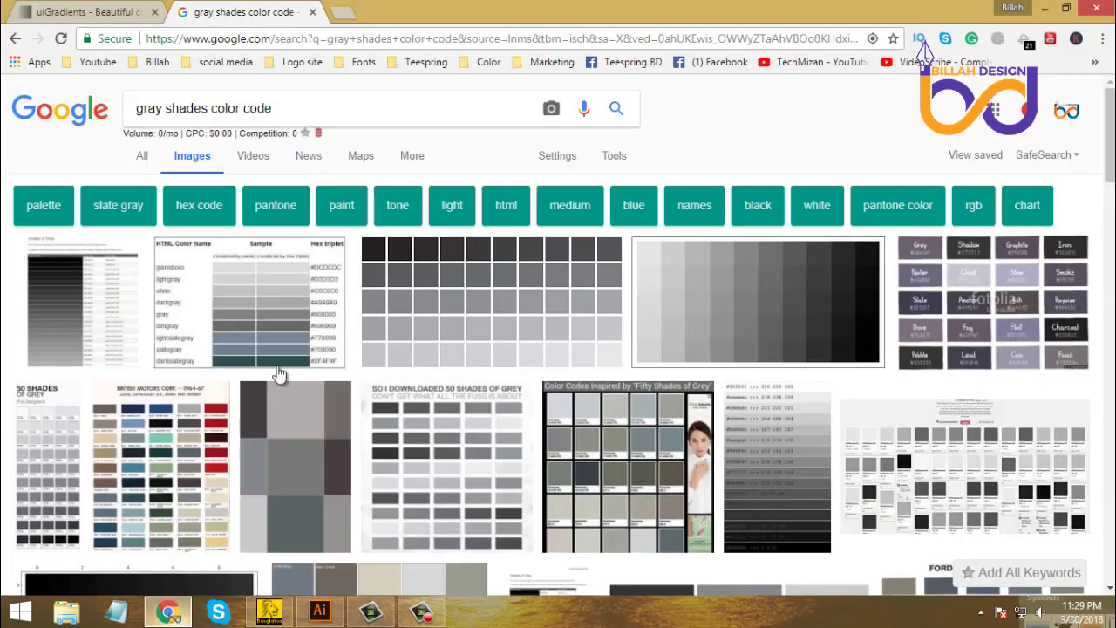
left_click(345, 15)
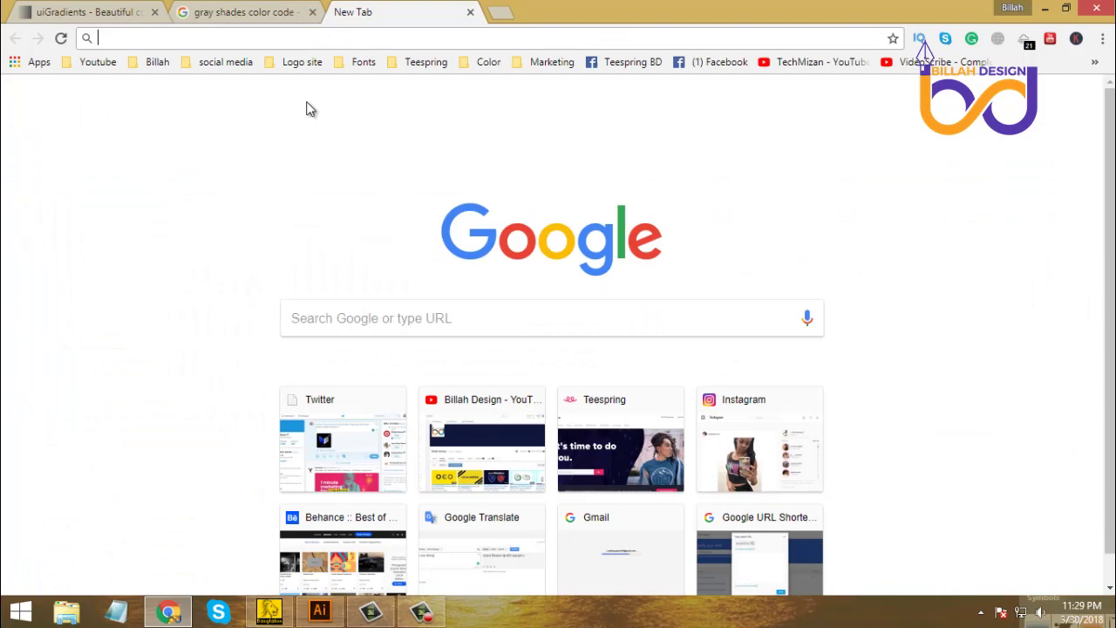
left_click(273, 12)
double_click(162, 110)
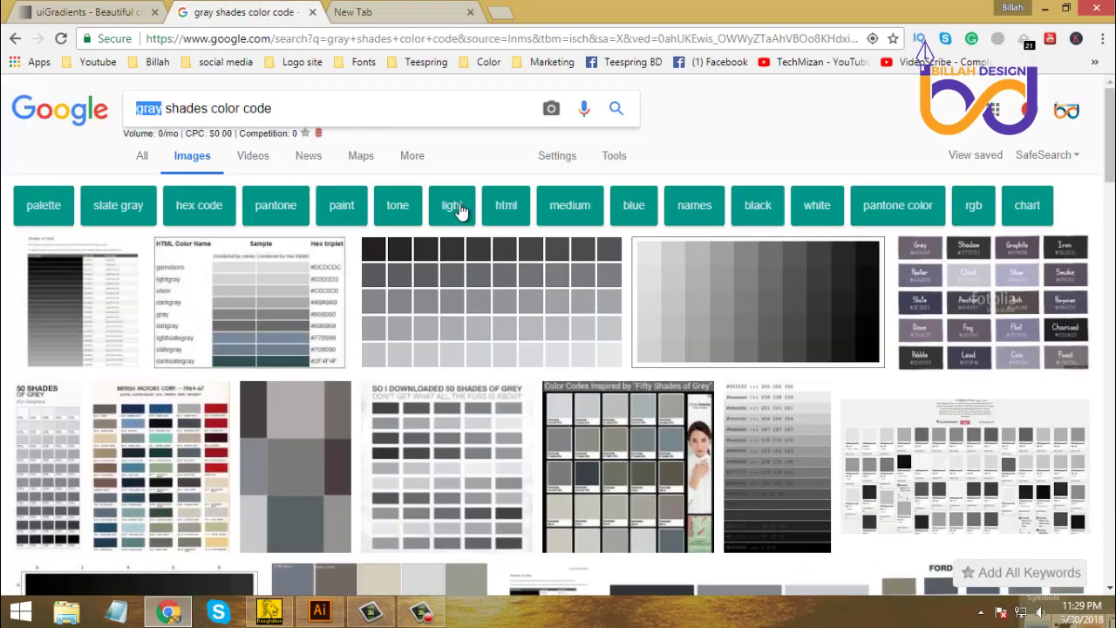
type("b")
key("Down")
key("Down")
key("Return")
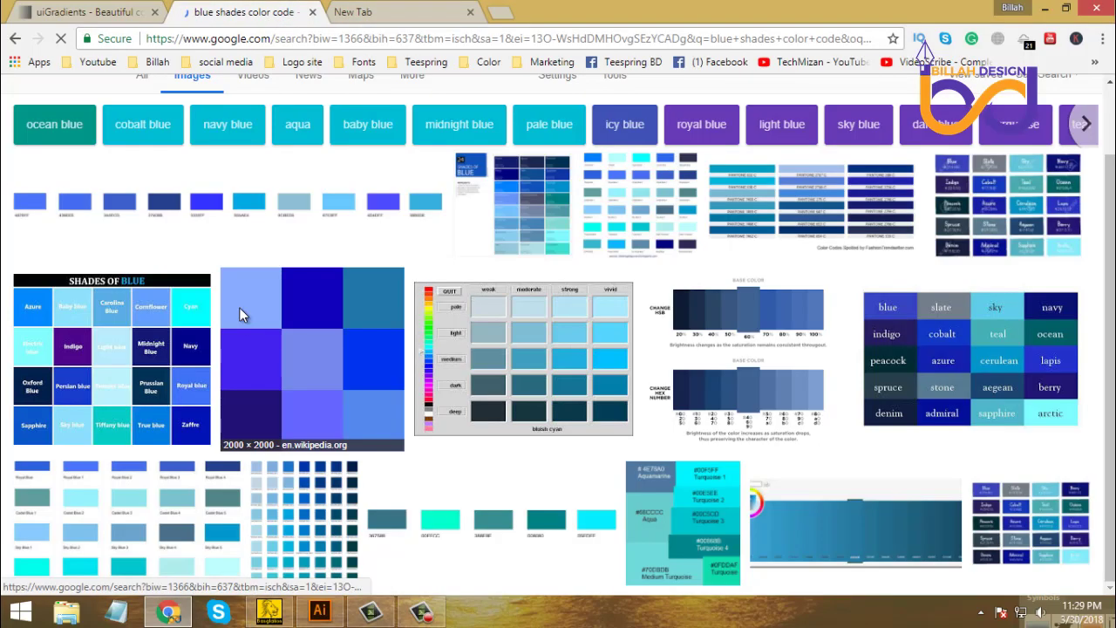
Step: Look through the blue palette results and copy the image with five vertical blue stripes
scroll(6, 247, "down", 3)
scroll(5, 247, "down", 4)
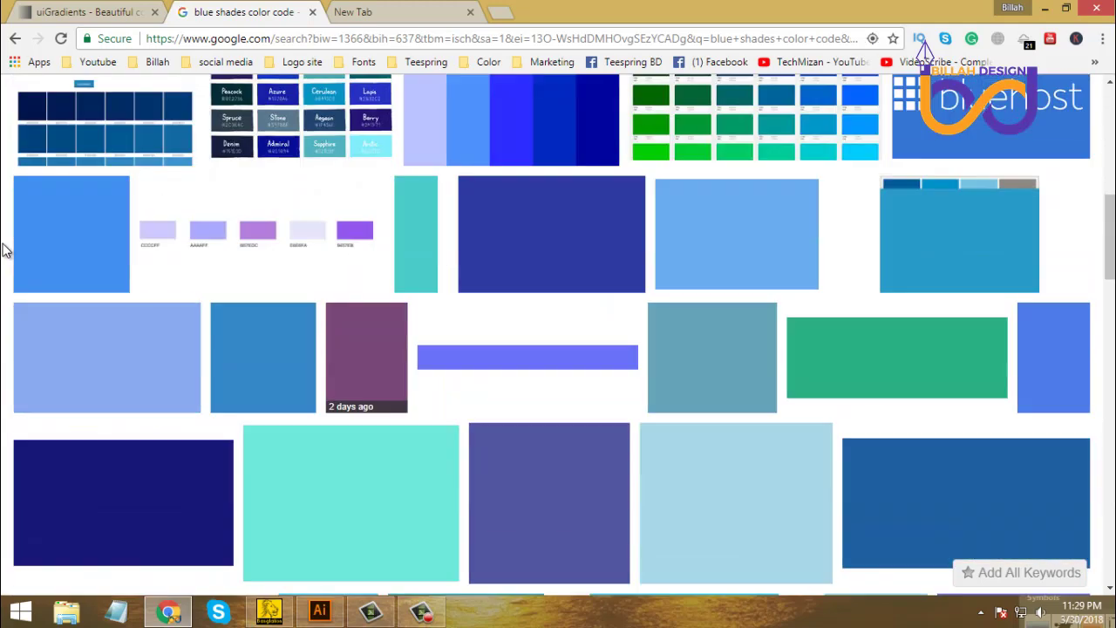
scroll(5, 249, "up", 4)
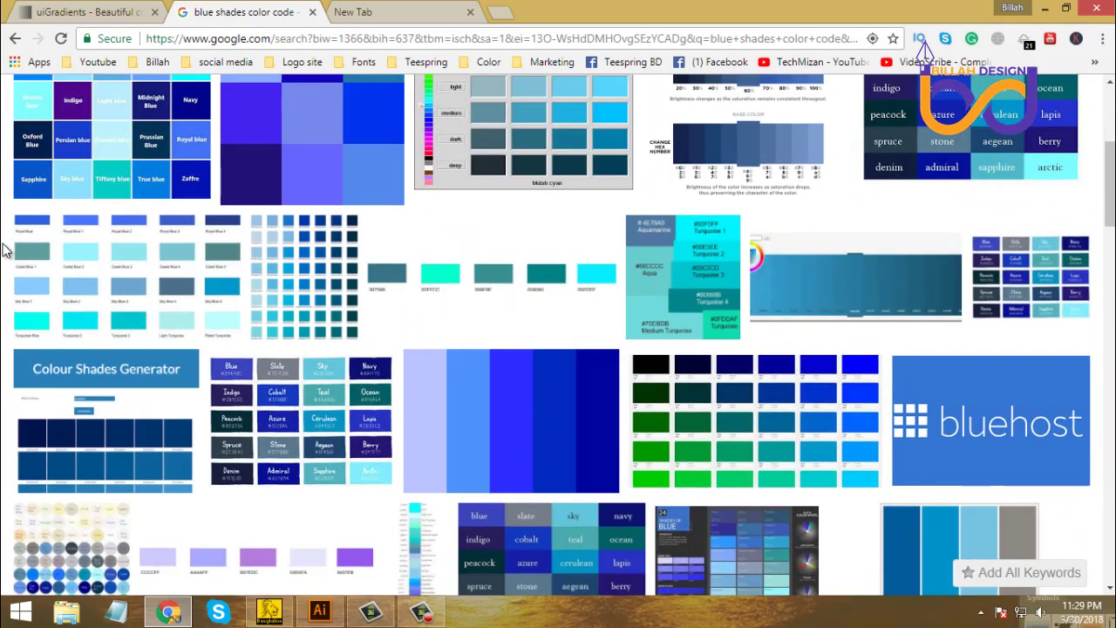
scroll(4, 249, "up", 2)
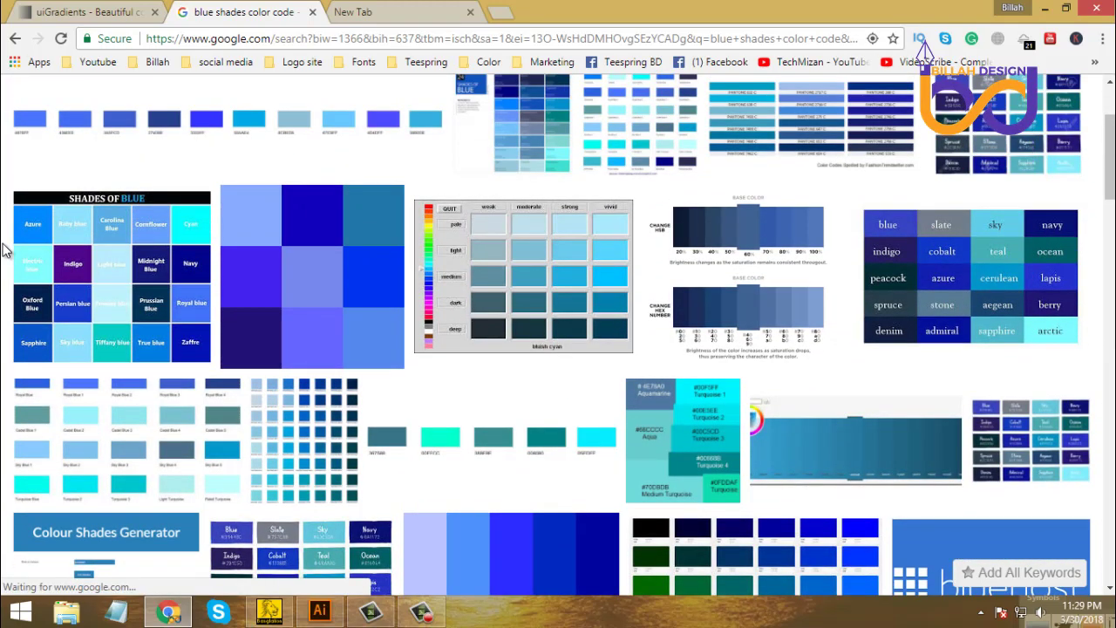
scroll(4, 249, "down", 4)
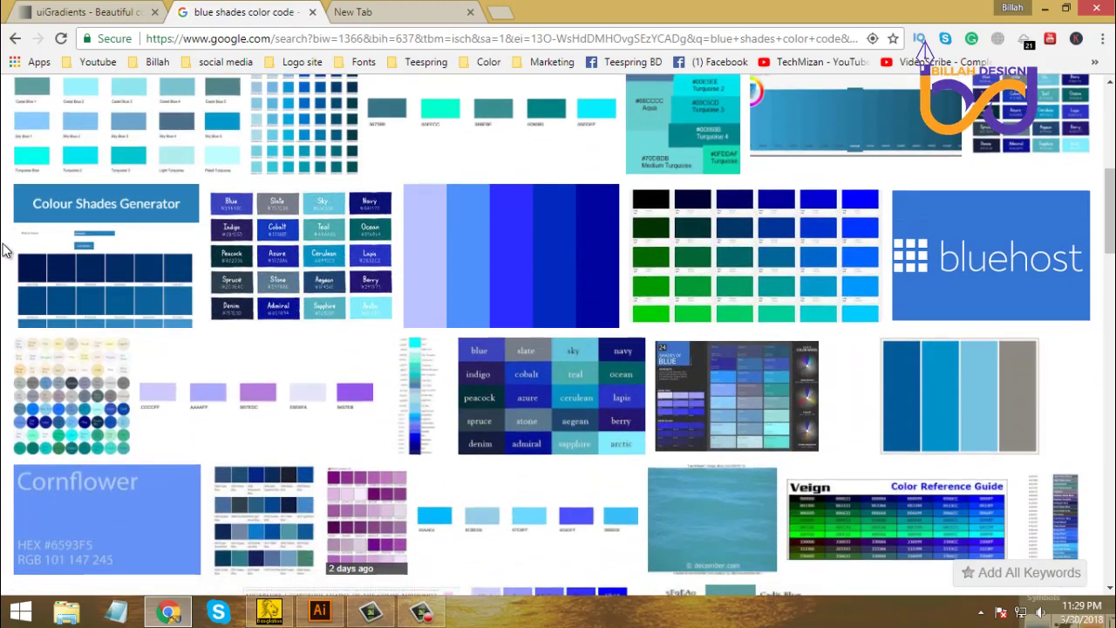
scroll(5, 250, "down", 2)
scroll(4, 249, "up", 3)
right_click(490, 349)
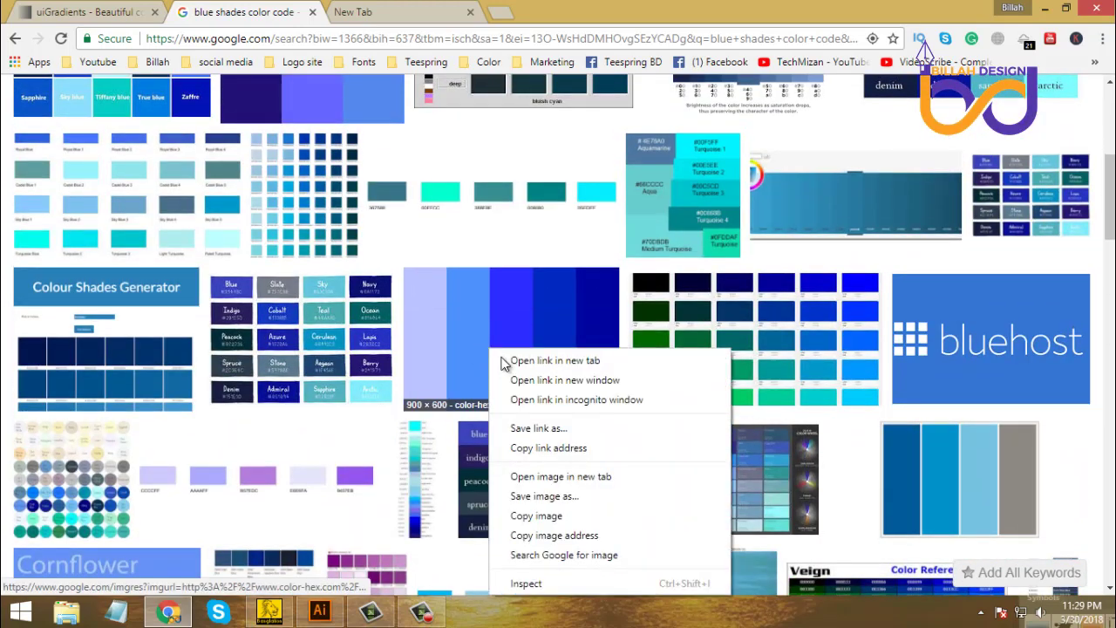
left_click(538, 516)
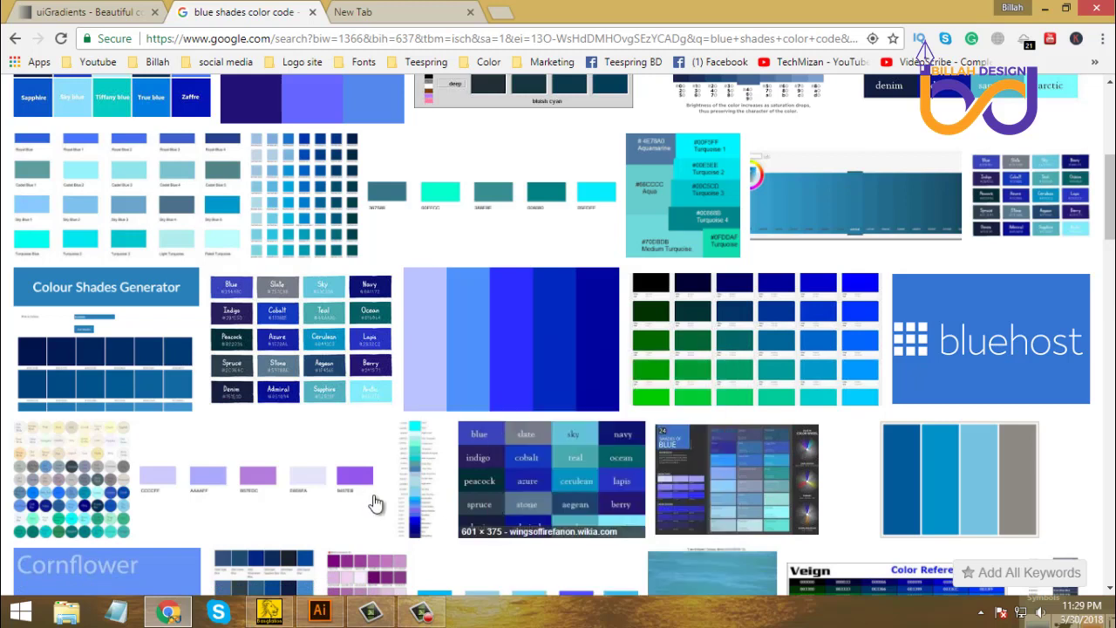
Step: Paste the blue stripe image into the Illustrator document and place it to the right of the gray swatch grid
left_click(319, 611)
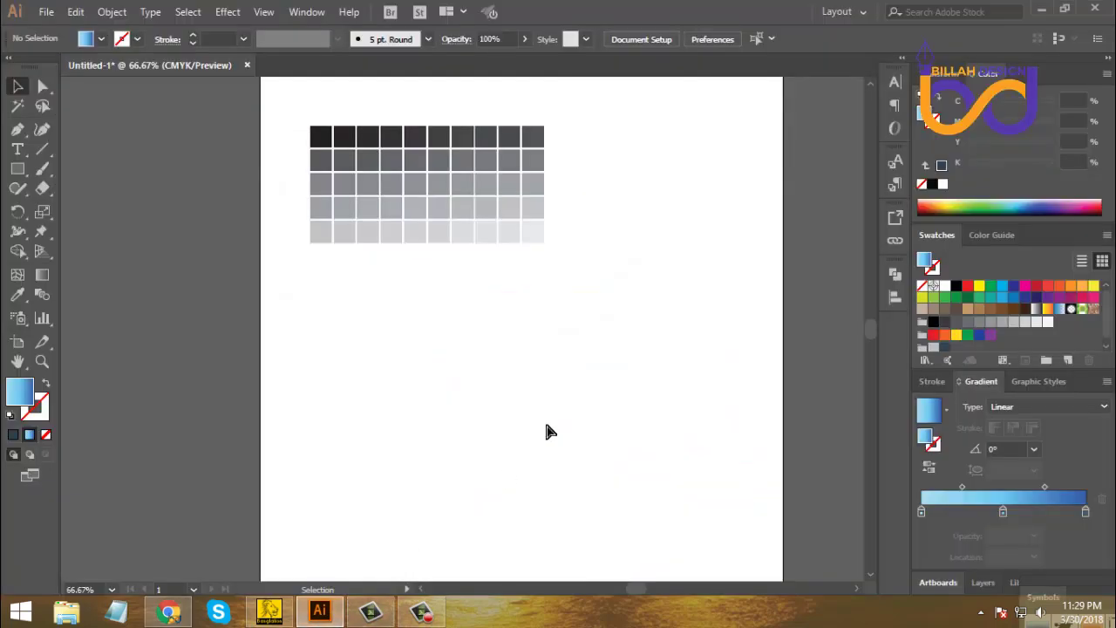
key("ctrl+v")
left_click(660, 465)
left_click_drag(499, 338, 695, 197)
left_click(695, 326)
left_click_drag(491, 305, 619, 200)
left_click(645, 299)
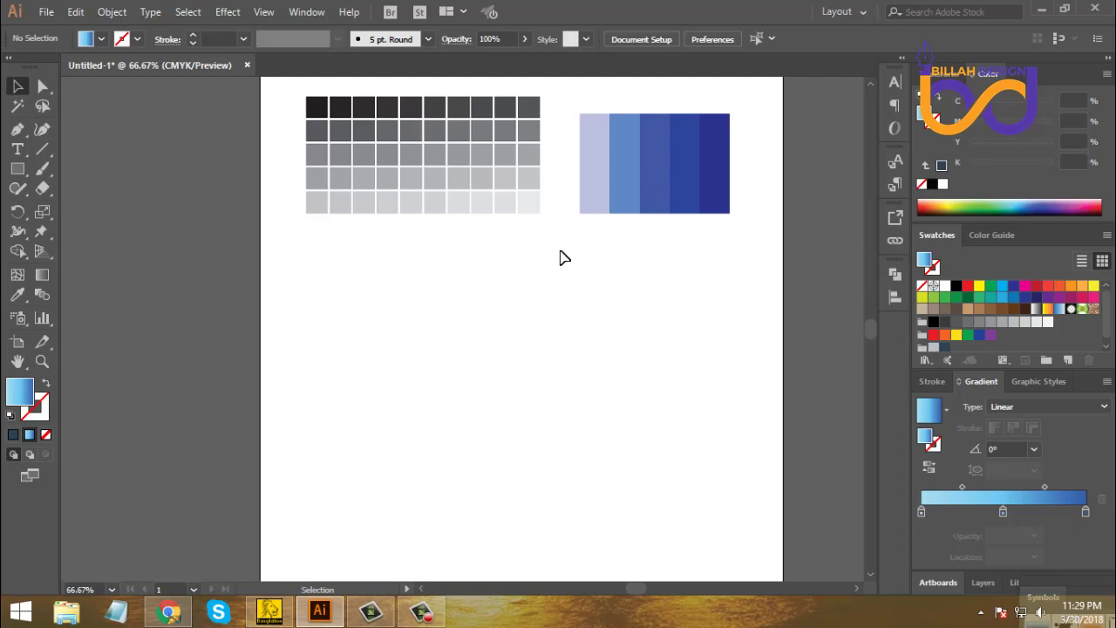
Step: Shift the gray swatch grid slightly down and the blue stripe image slightly up and closer to the grid
left_click_drag(523, 178, 521, 193)
left_click(572, 309)
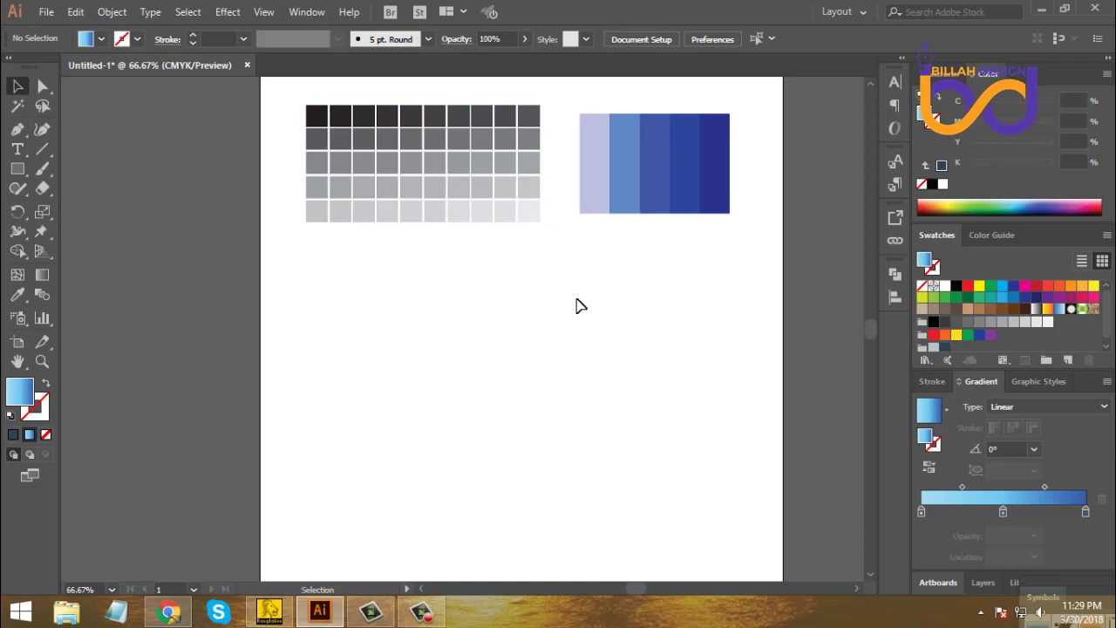
left_click(514, 183)
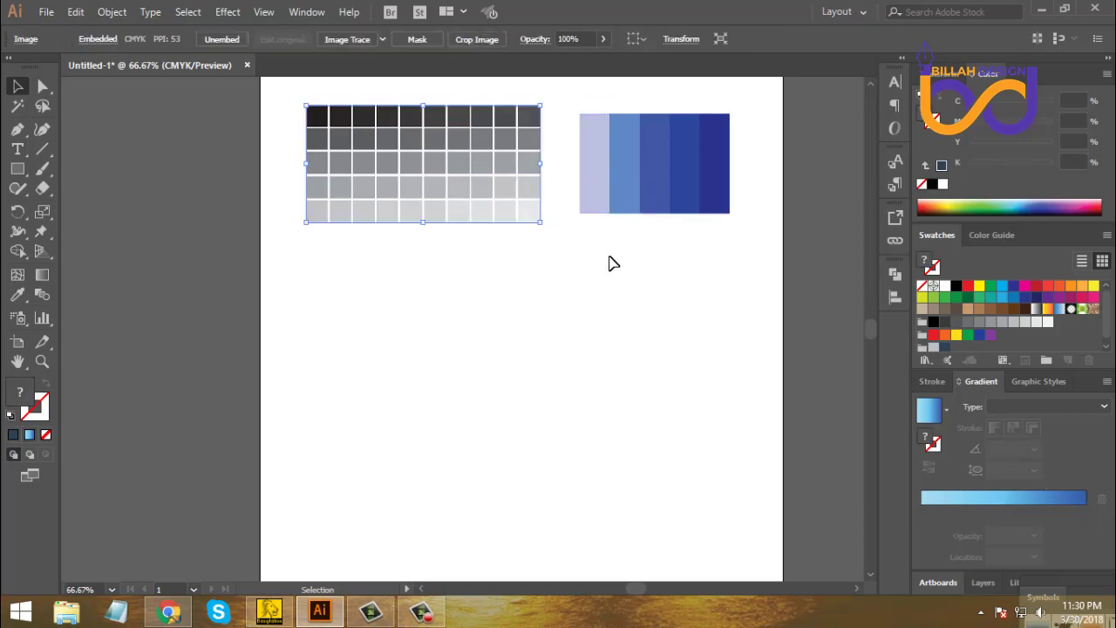
left_click_drag(645, 193, 639, 188)
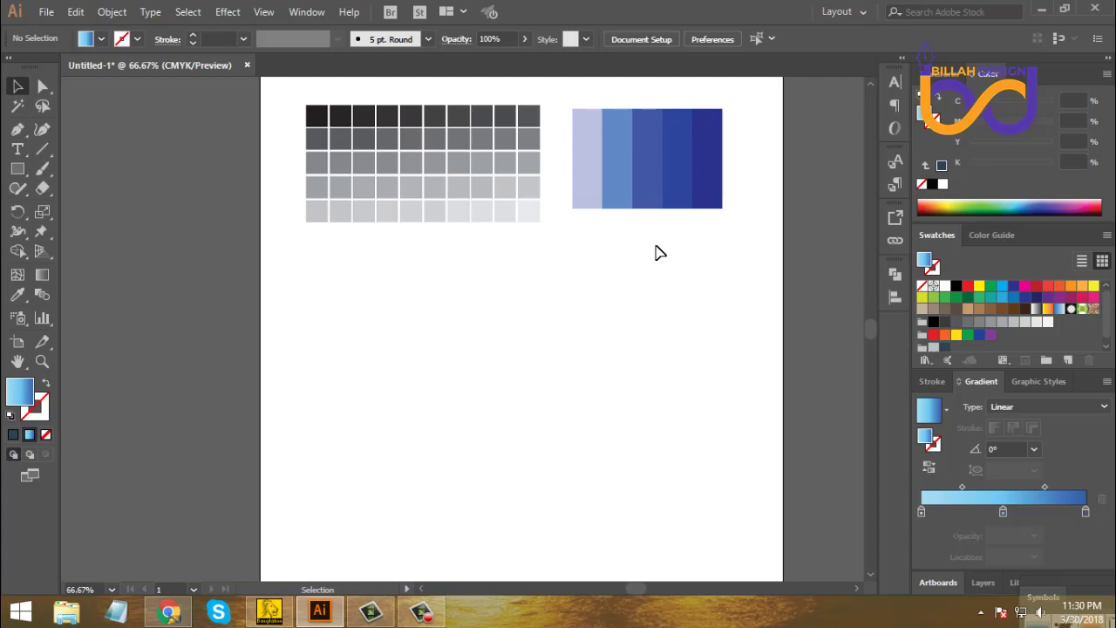
Step: Move the blue stripe image down so its bottom edge lines up with the bottom of the gray swatch grid
left_click(480, 159)
left_click(615, 259)
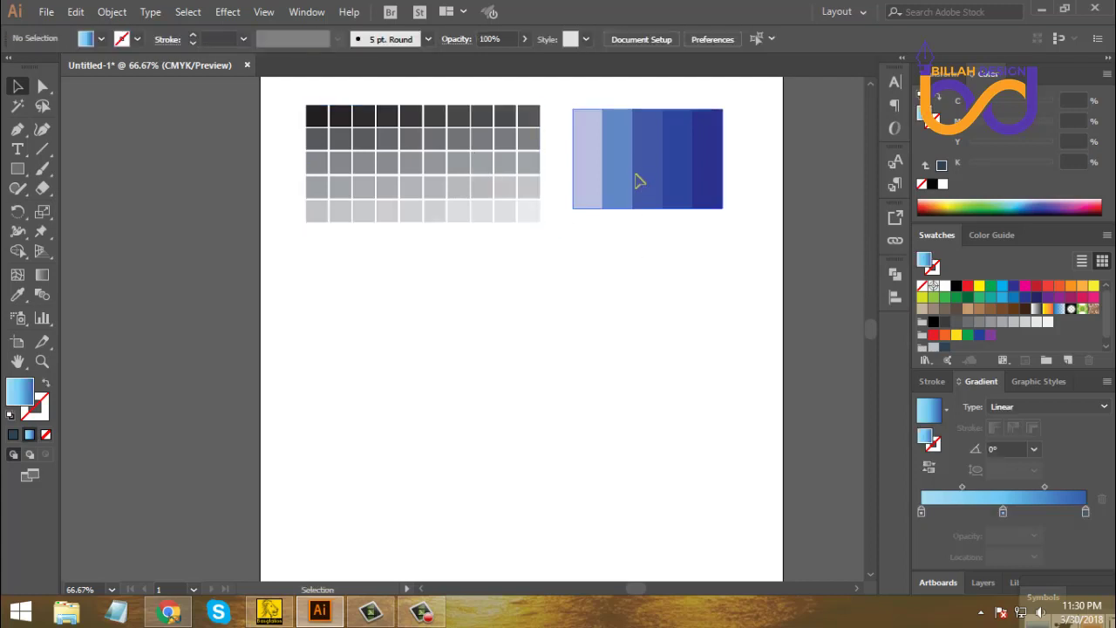
left_click(636, 180)
left_click(668, 276)
mouse_move(645, 192)
left_mouse_down()
mouse_move(646, 182)
mouse_move(647, 197)
left_mouse_up()
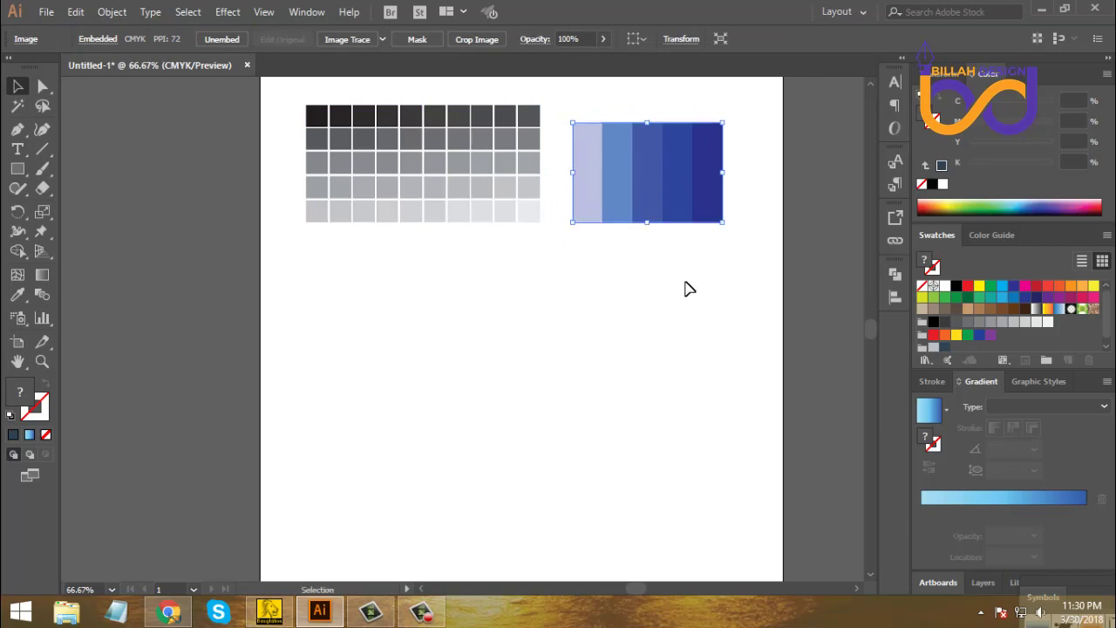
left_click(676, 241)
left_click(671, 217)
Step: Minimize Illustrator and the browser and open New Rich Text Document (2) from the desktop in WordPad
mouse_move(175, 616)
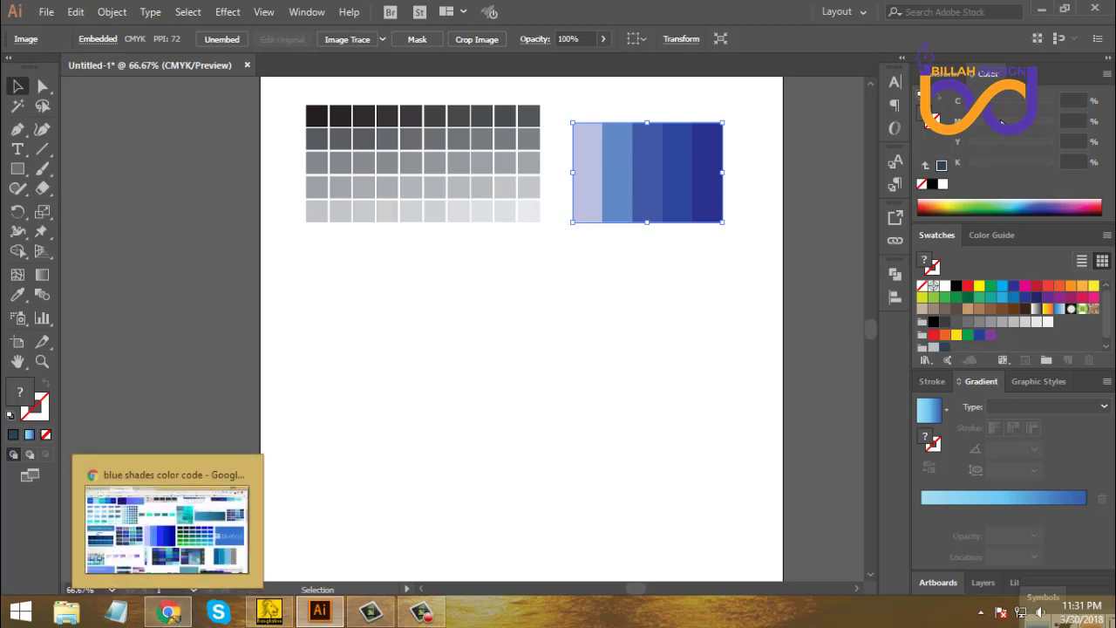
left_click(1041, 8)
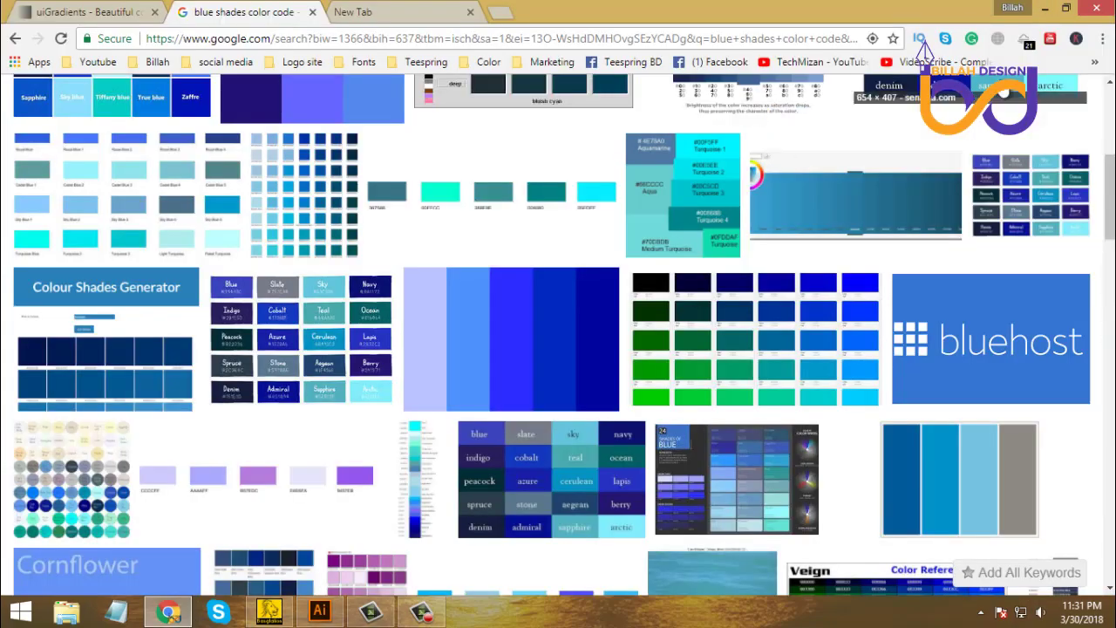
left_click(1045, 8)
key("Return")
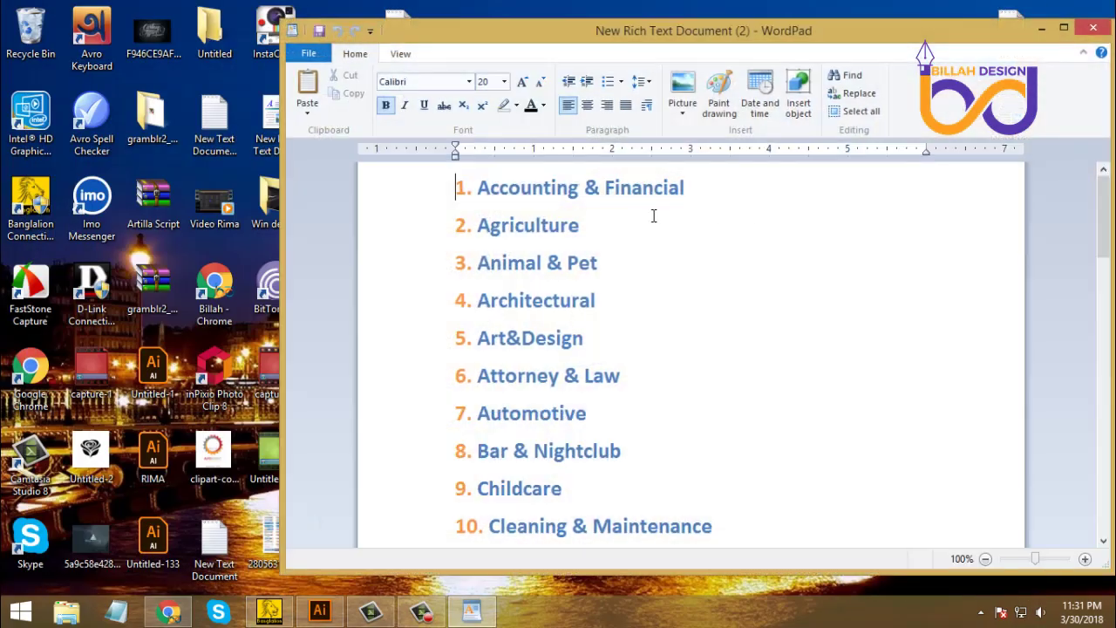
Step: Copy the text "Accounting & Financial" in the first list item, followed by only its word "Accounting"
left_click_drag(687, 189, 527, 188)
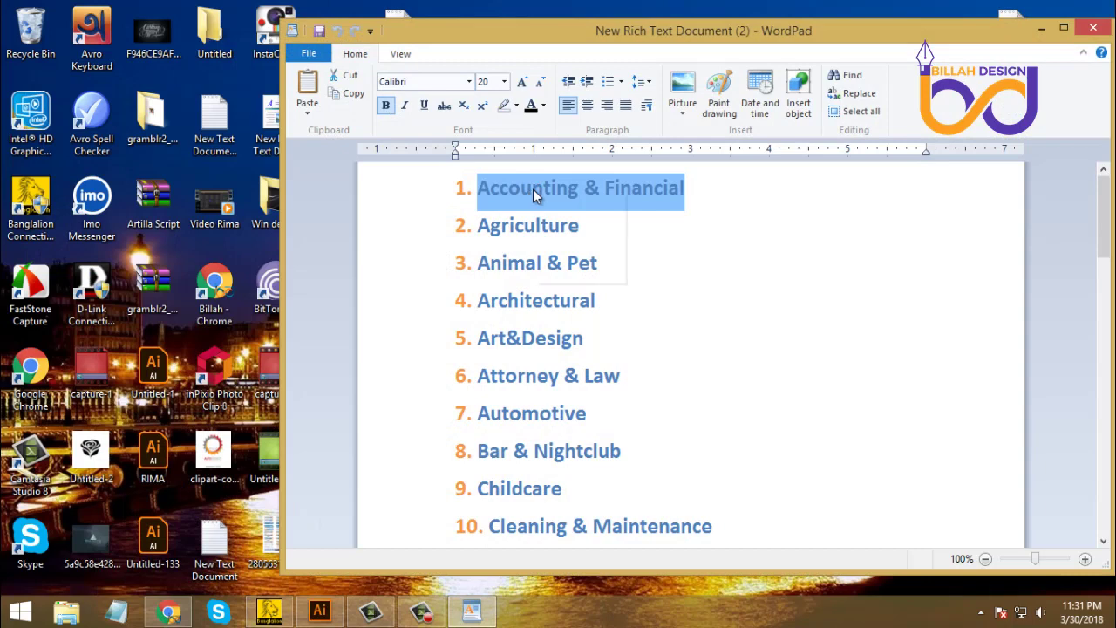
right_click(532, 189)
left_click(586, 218)
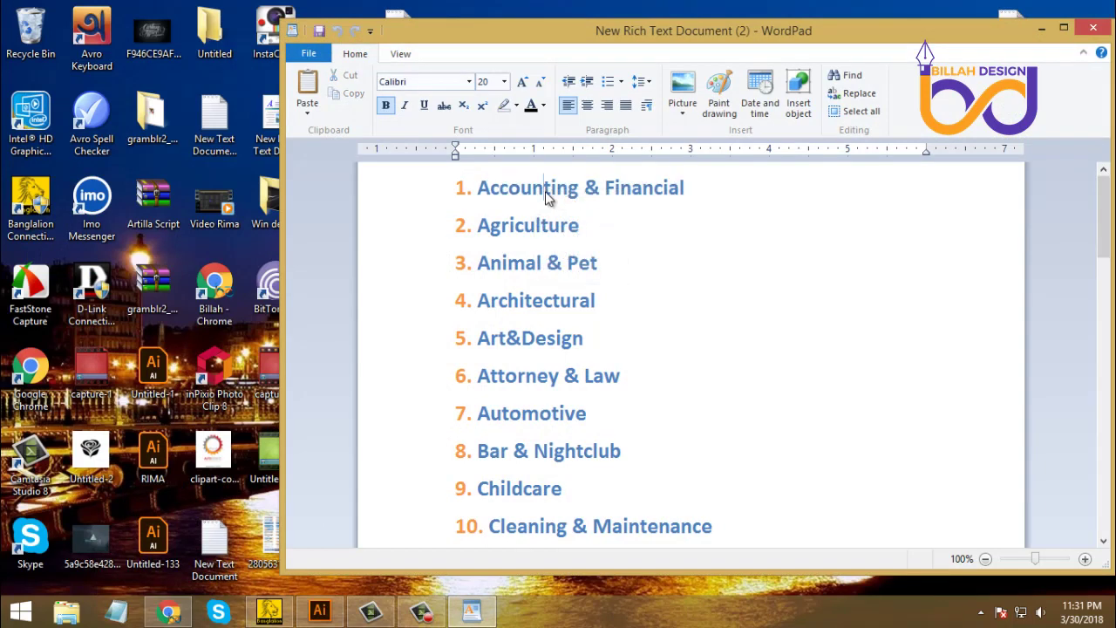
double_click(545, 191)
right_click(545, 191)
left_click(586, 220)
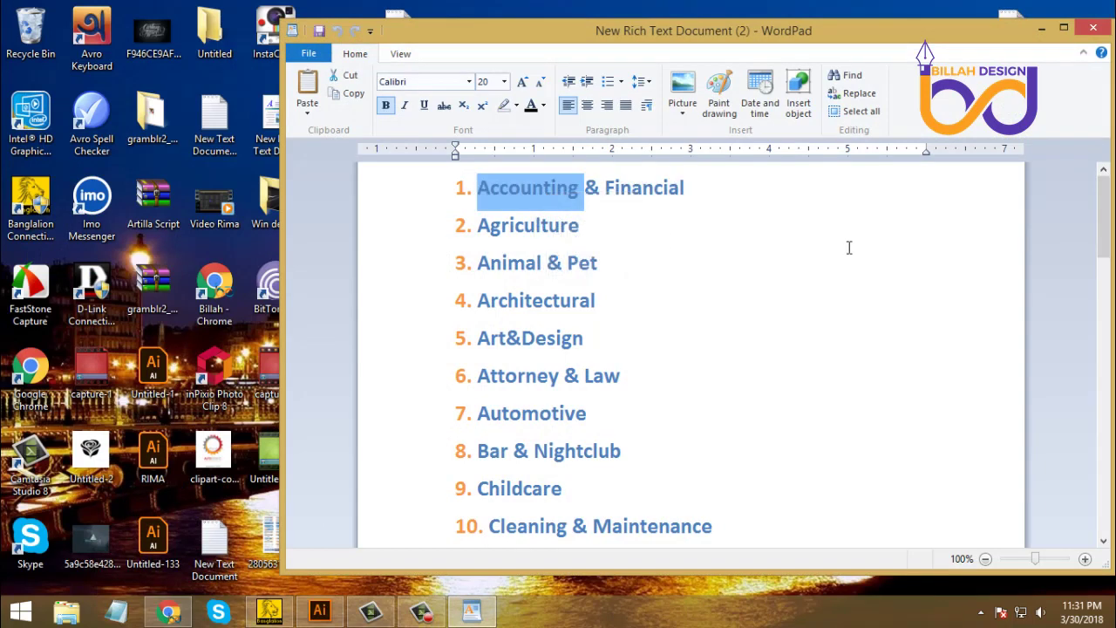
Step: Switch to Chrome and search Google for "Accounting logo color" in the empty new tab
left_click(161, 614)
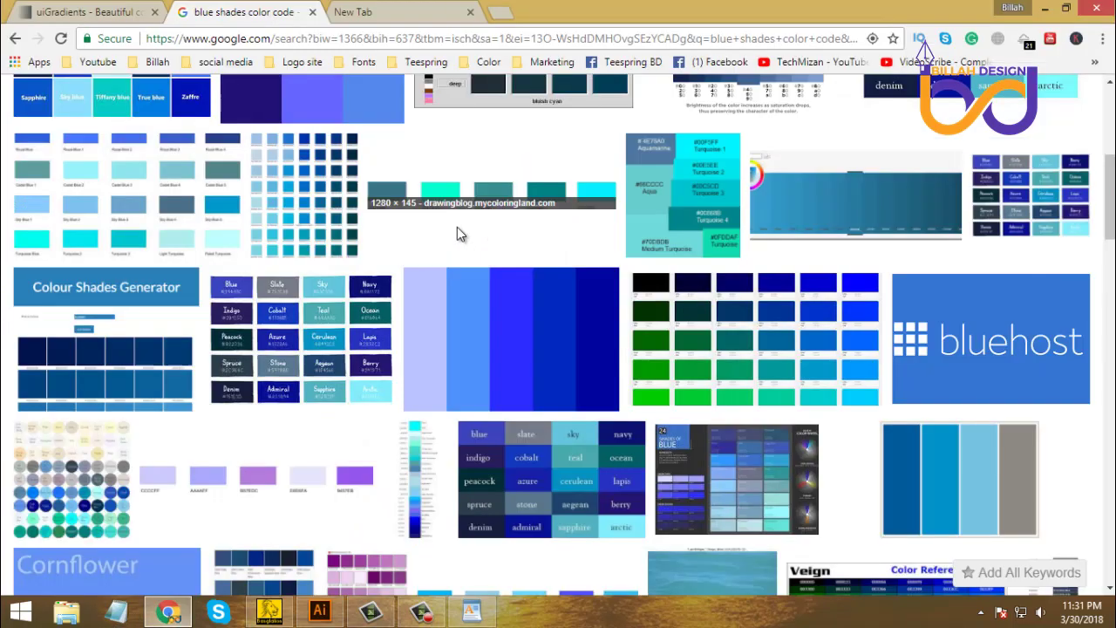
left_click(410, 18)
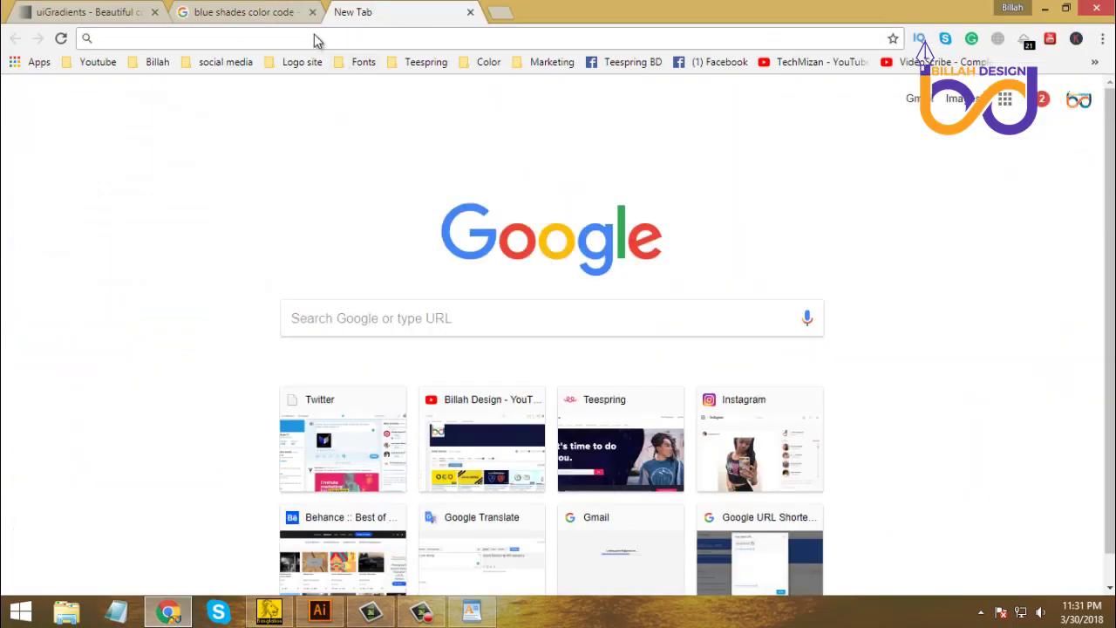
right_click(316, 37)
left_click(366, 113)
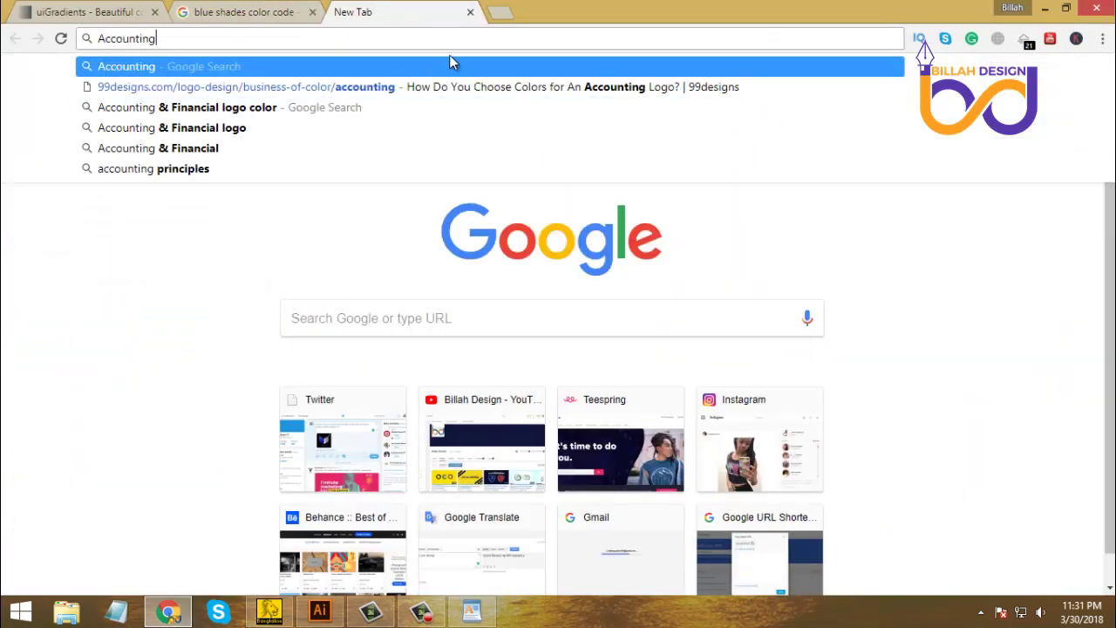
type("logo c")
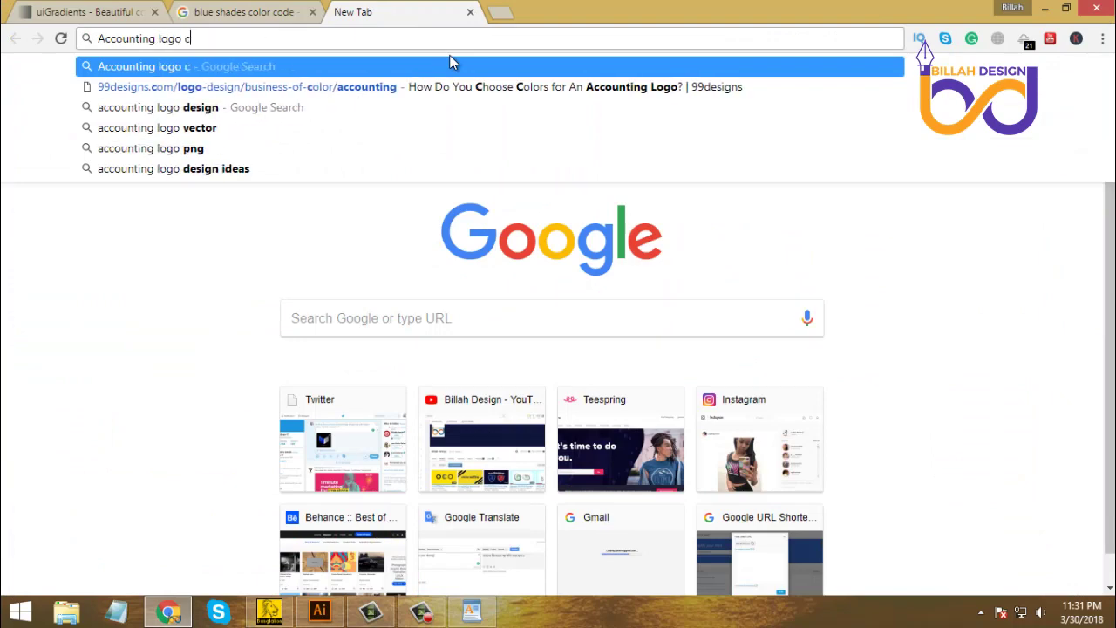
type("olor")
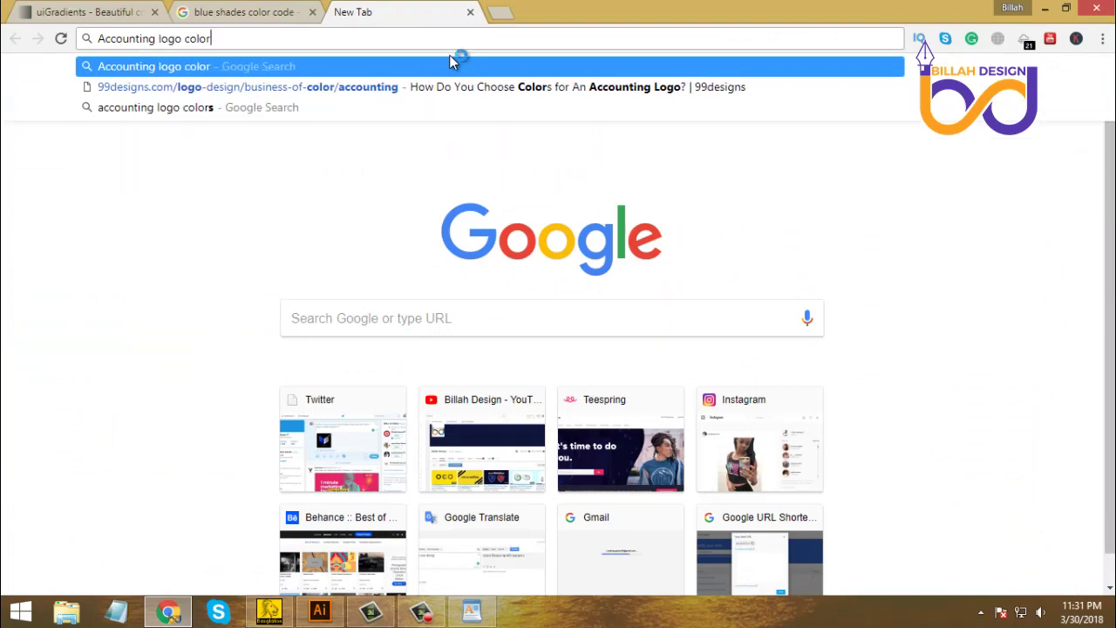
key("Return")
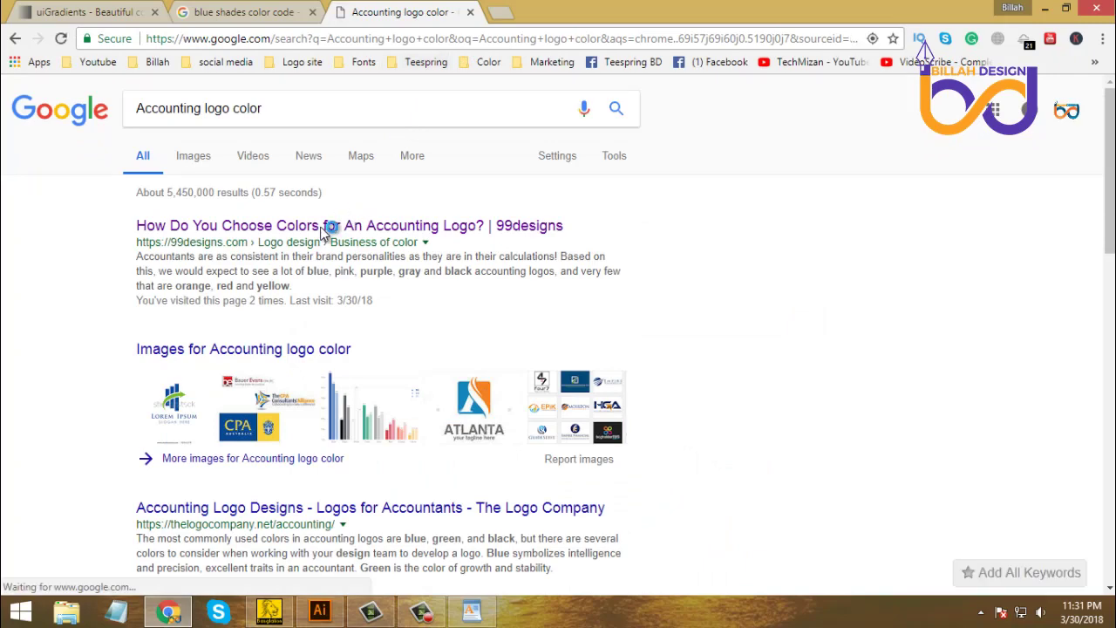
Step: Show the image results for the accounting logo color search and browse the accounting logos
scroll(135, 333, "down", 2)
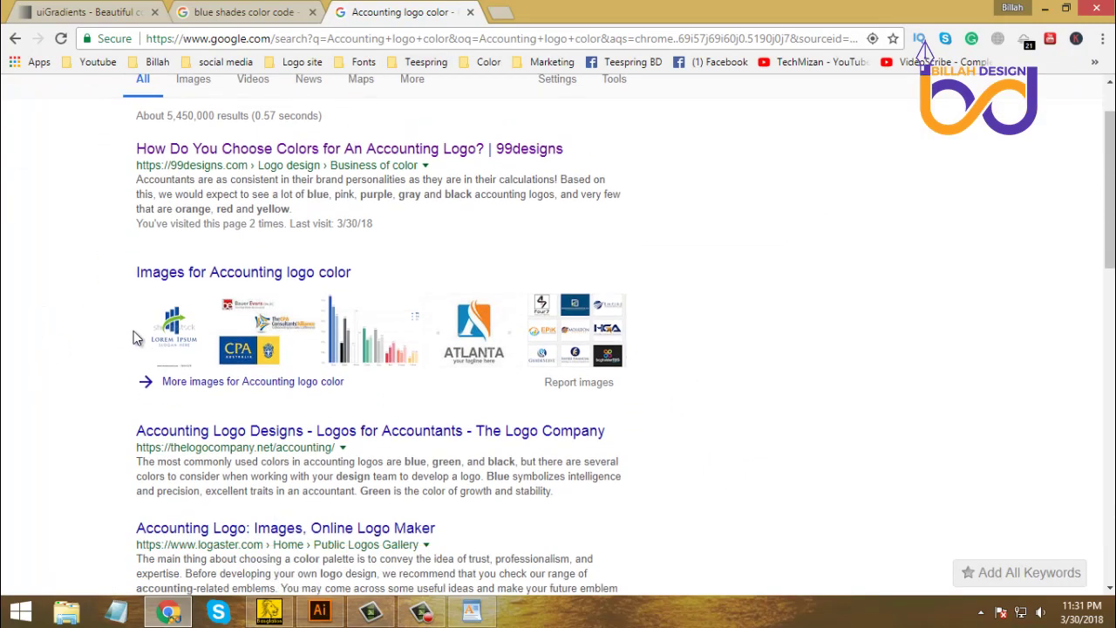
scroll(174, 279, "up", 2)
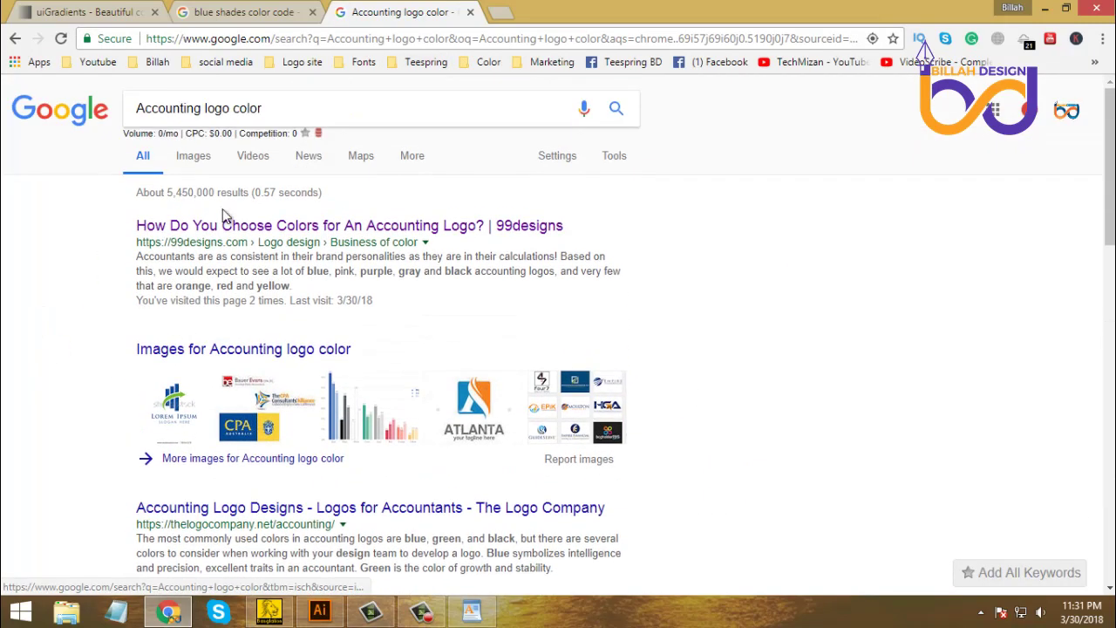
left_click(195, 160)
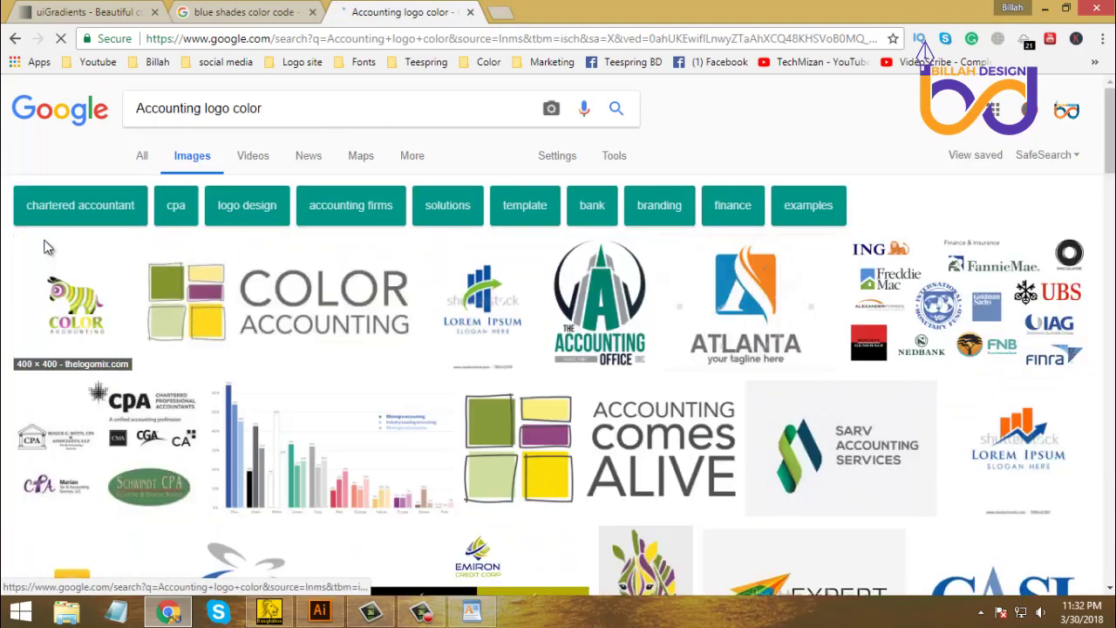
scroll(34, 247, "down", 2)
scroll(26, 249, "down", 1)
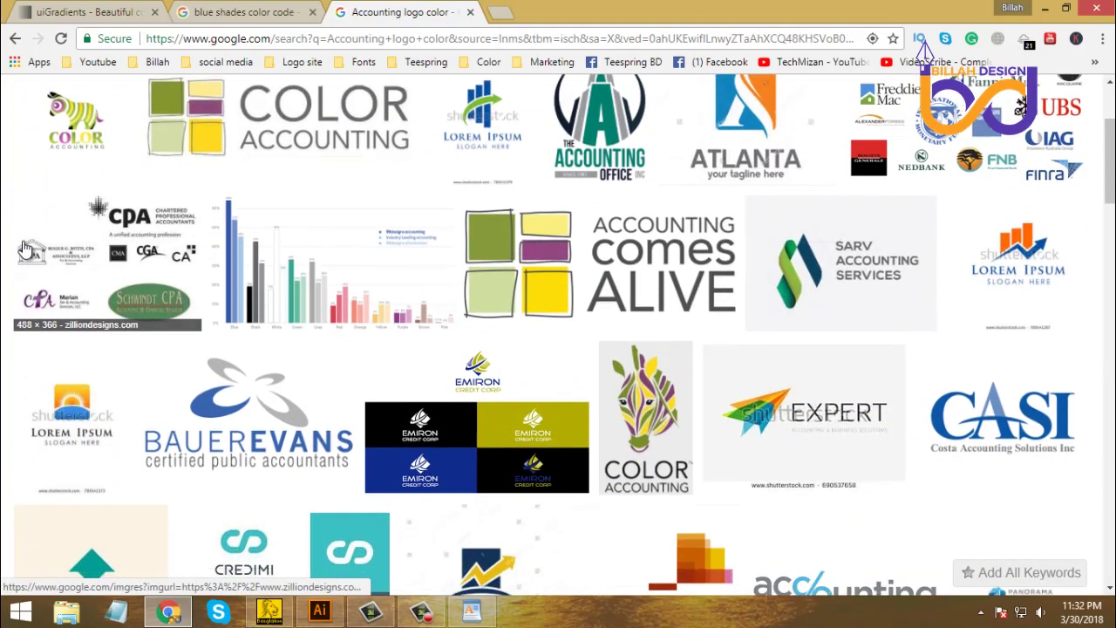
scroll(26, 249, "up", 2)
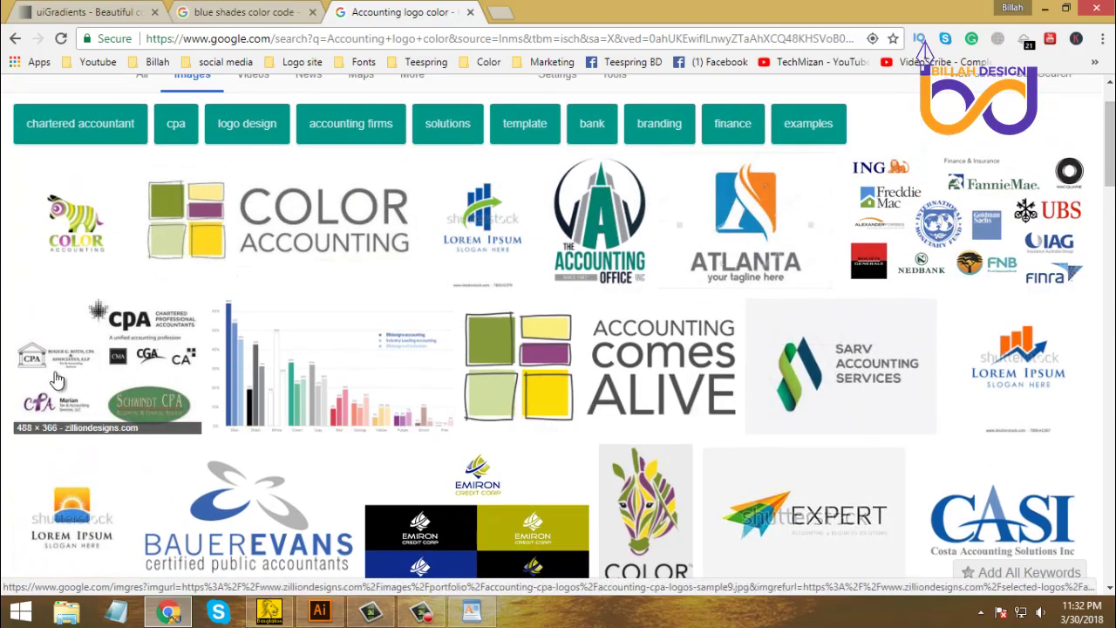
scroll(128, 406, "down", 5)
scroll(211, 411, "up", 3)
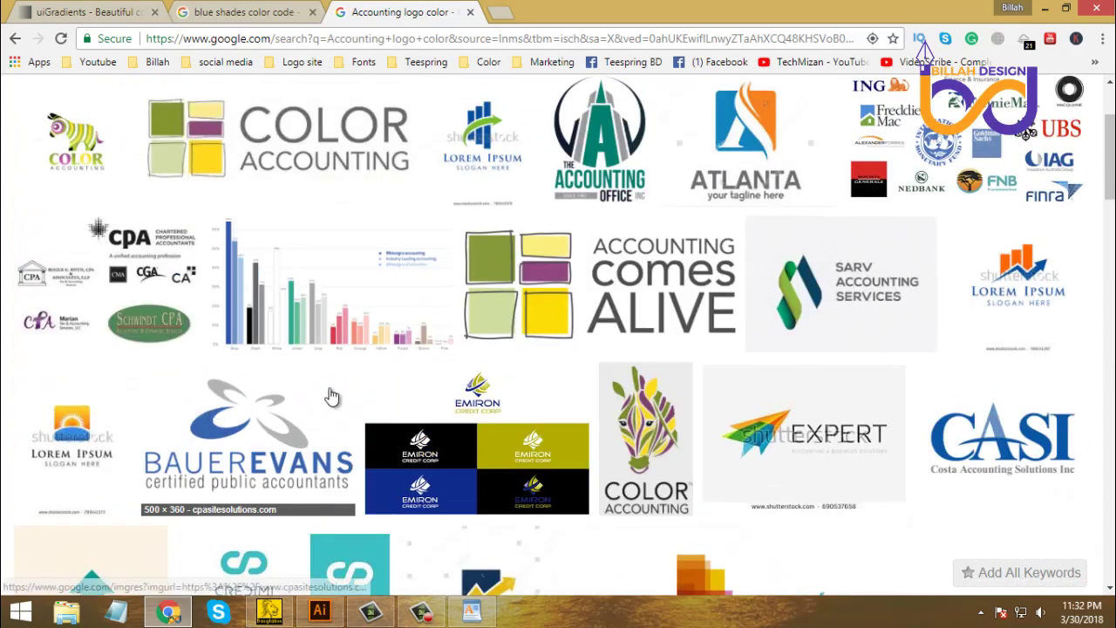
Step: Preview the 99designs color bar chart image and open its source article in a new tab, bringing that tab forward
left_click(303, 321)
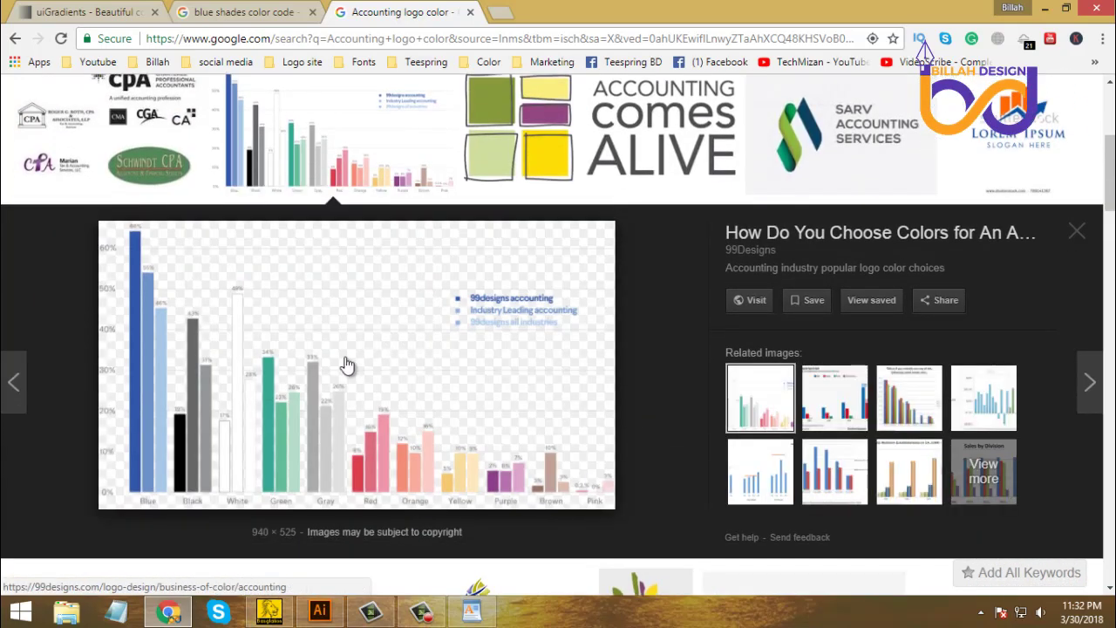
right_click(853, 234)
left_click(907, 240)
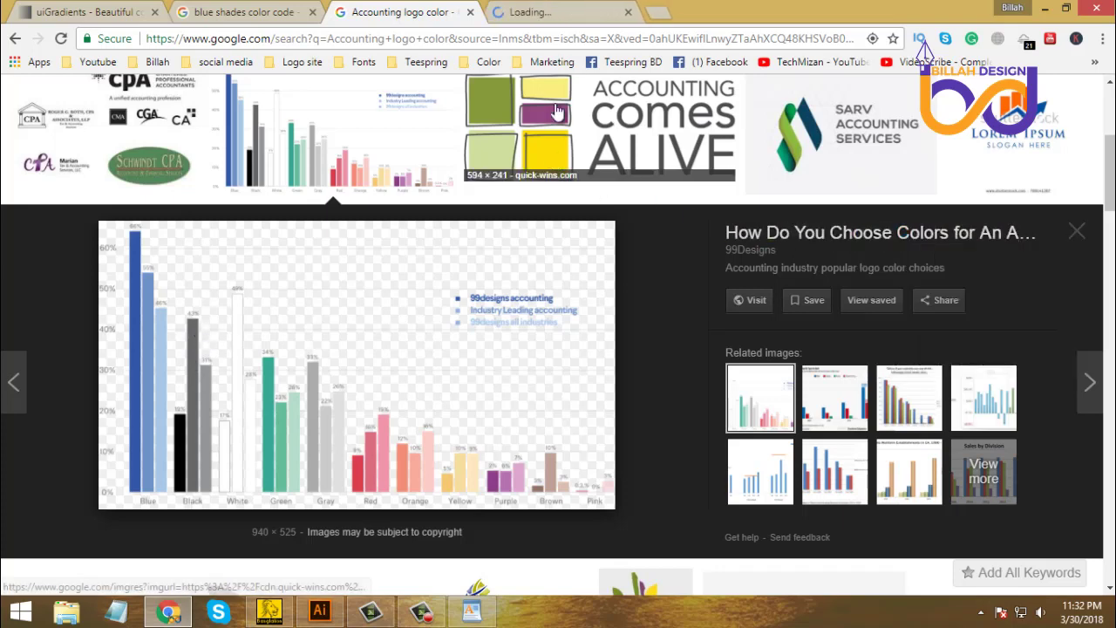
left_click(533, 12)
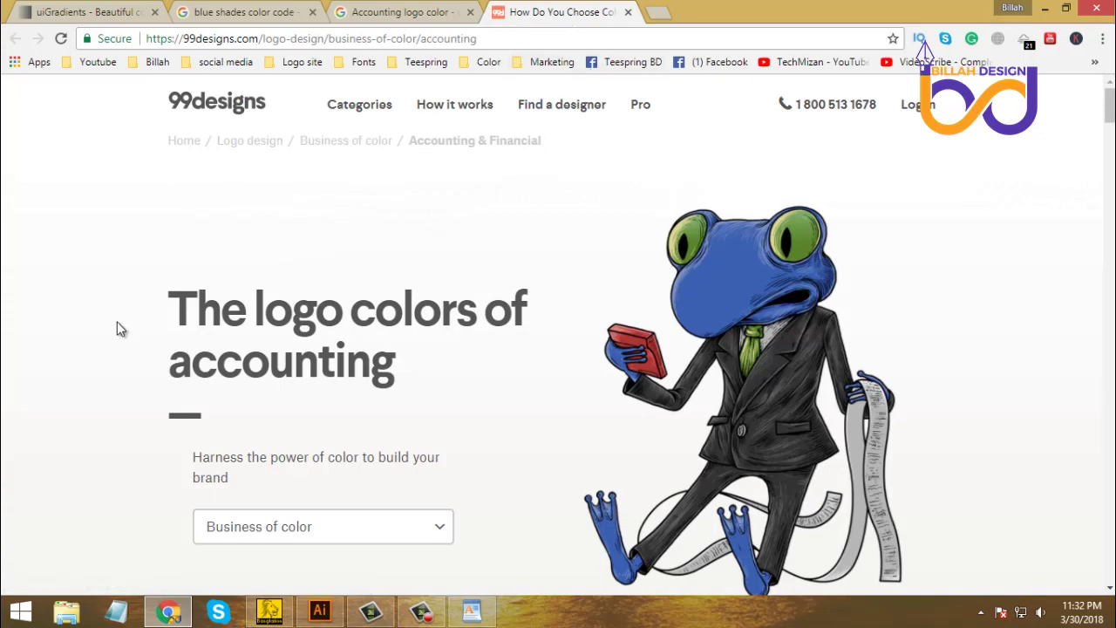
Step: Examine the 99designs accounting article and its bar chart of logo color usage
scroll(117, 325, "down", 6)
scroll(119, 329, "up", 2)
scroll(117, 325, "up", 5)
scroll(120, 333, "down", 5)
scroll(120, 333, "up", 3)
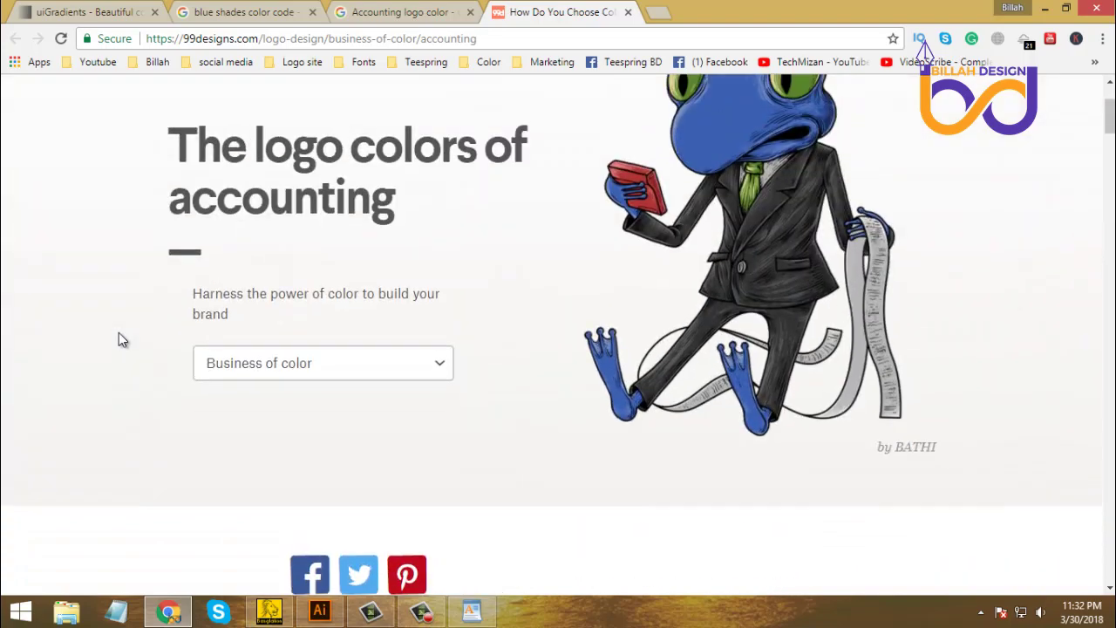
scroll(122, 336, "down", 5)
scroll(122, 344, "down", 5)
scroll(122, 345, "down", 4)
scroll(122, 344, "up", 4)
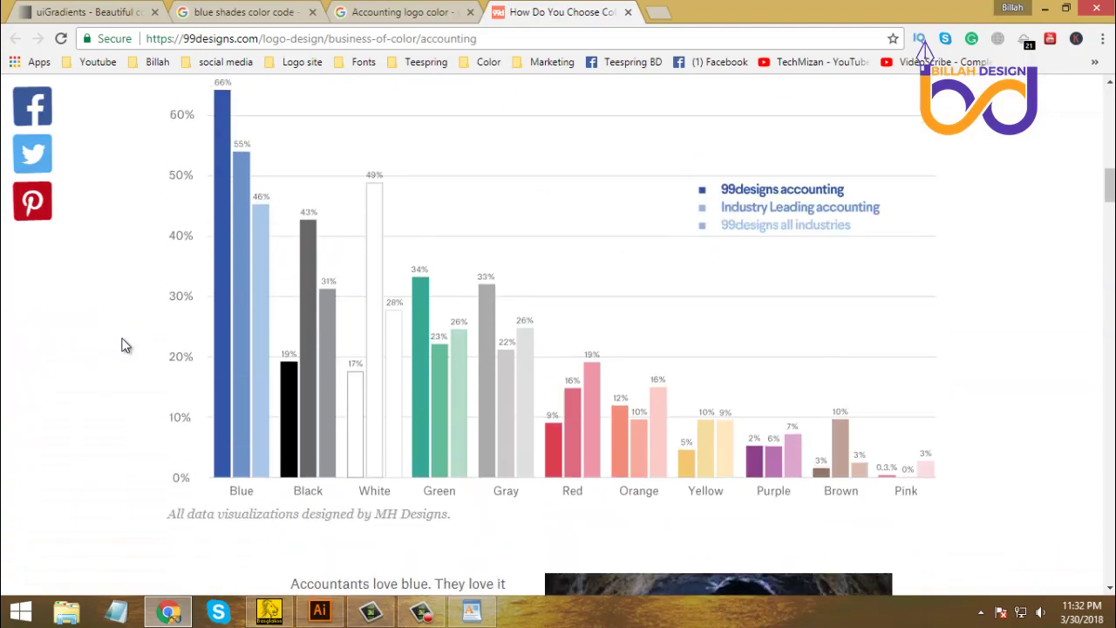
scroll(122, 345, "up", 2)
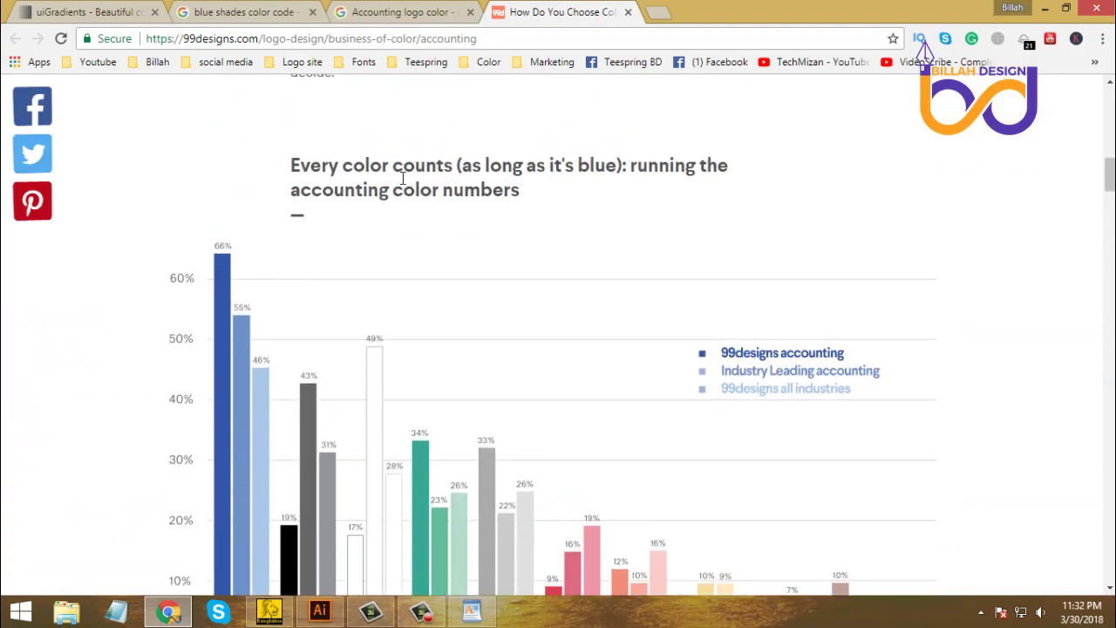
scroll(265, 288, "down", 3)
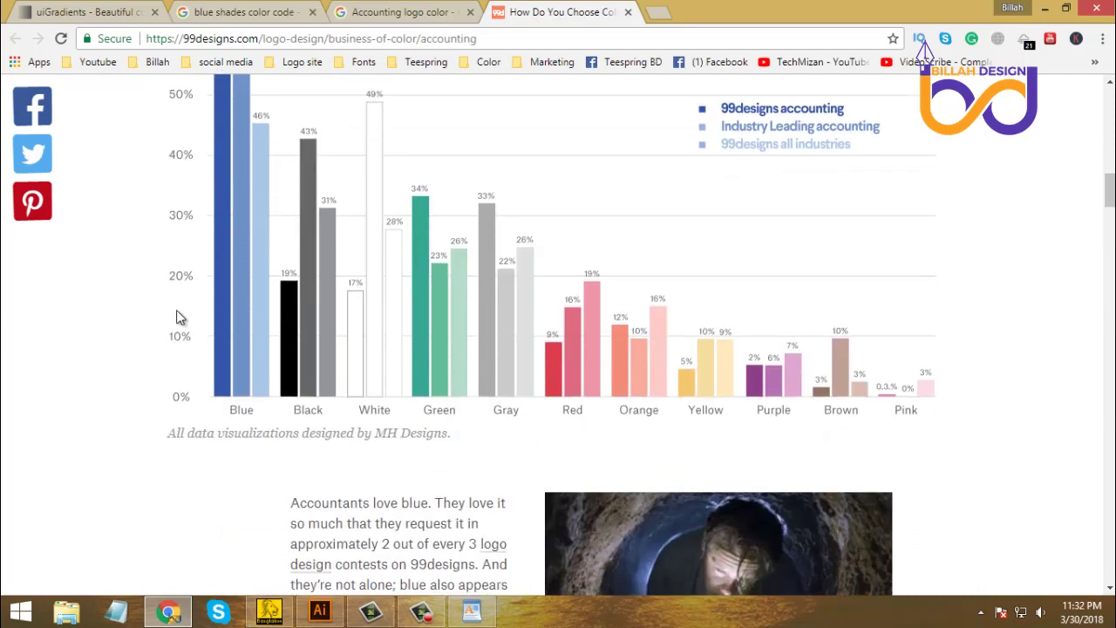
Step: Choose Accounting & Financial in the article's Business of color list and examine that industry's color bar chart
scroll(176, 310, "up", 10)
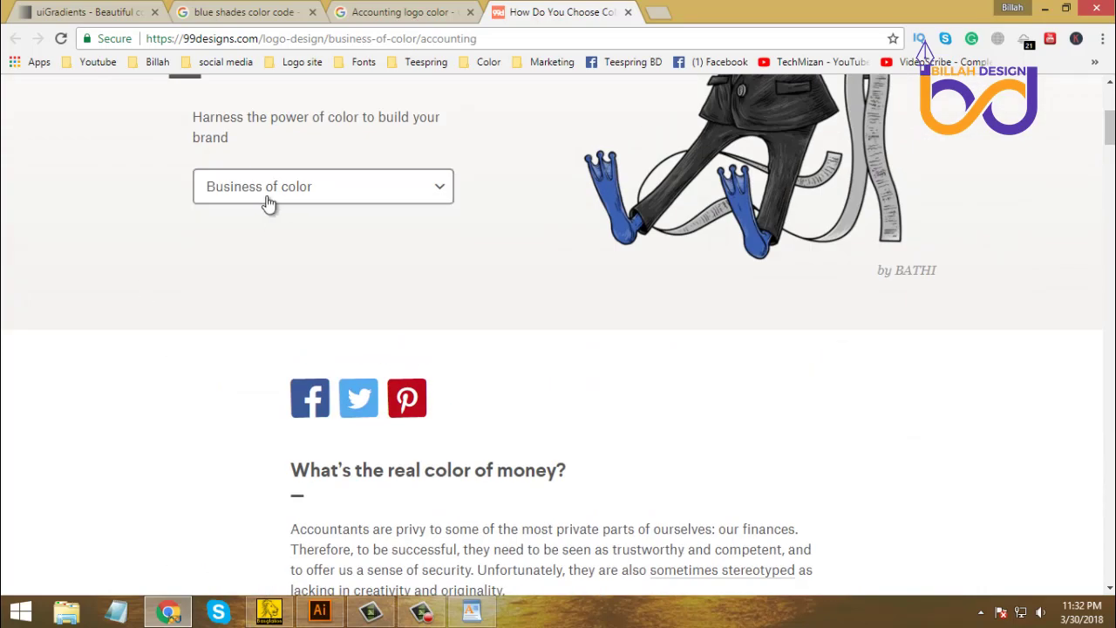
left_click(351, 200)
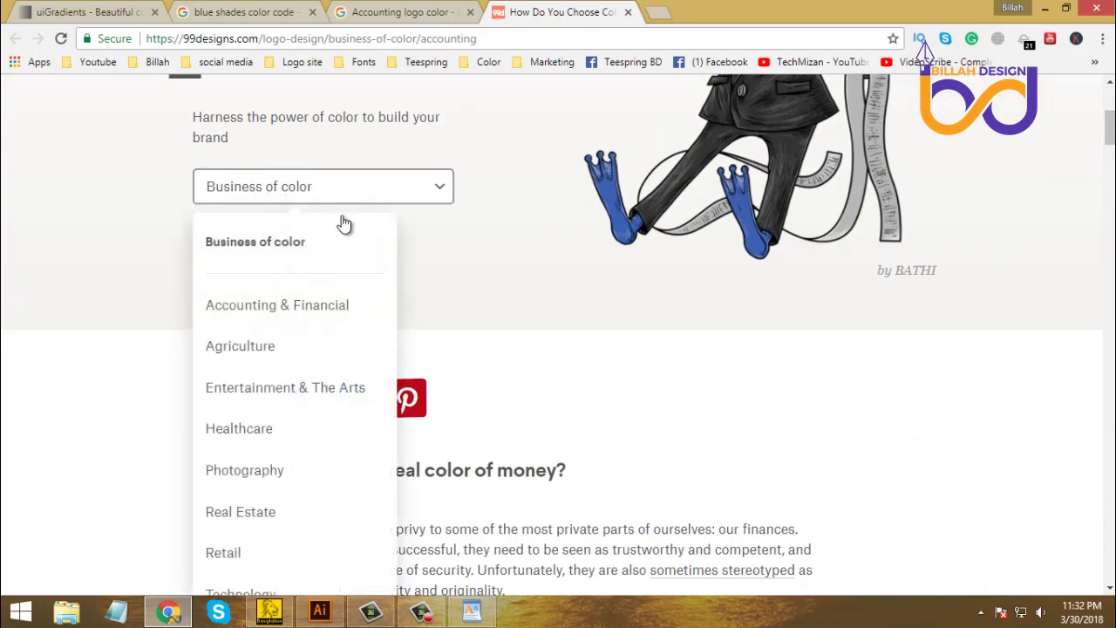
scroll(323, 317, "down", 3)
scroll(255, 250, "up", 2)
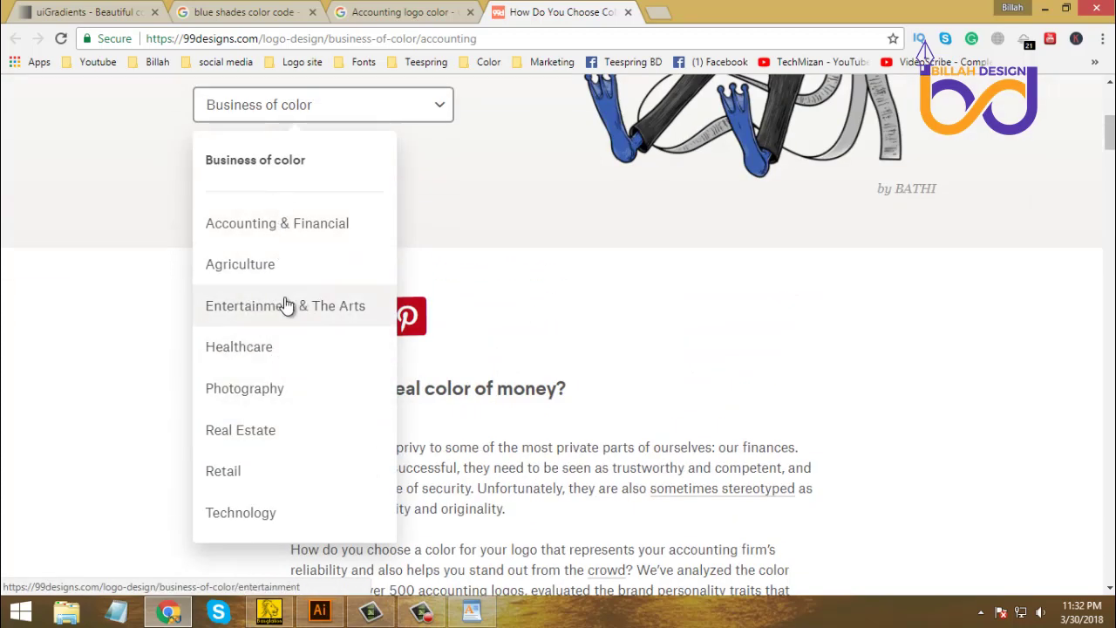
left_click(299, 224)
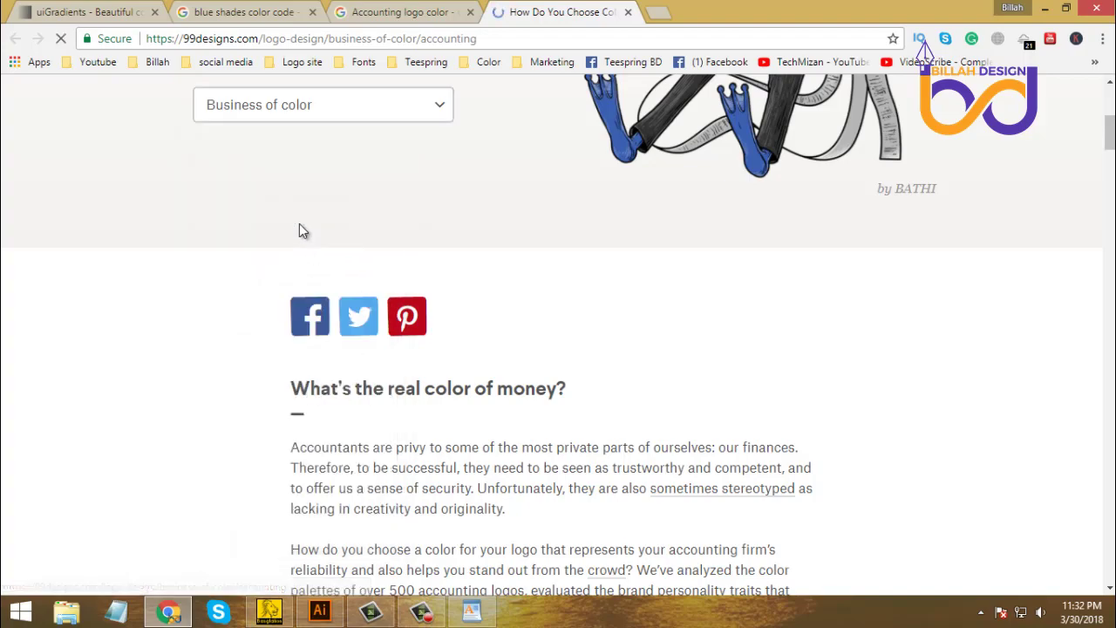
scroll(222, 234, "down", 9)
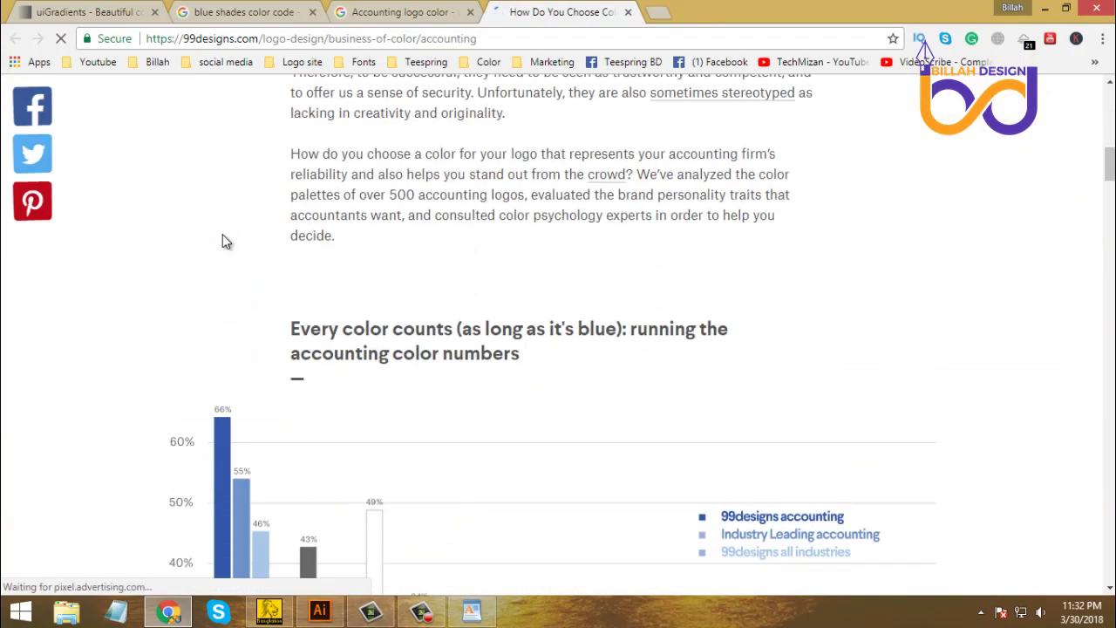
scroll(220, 234, "up", 2)
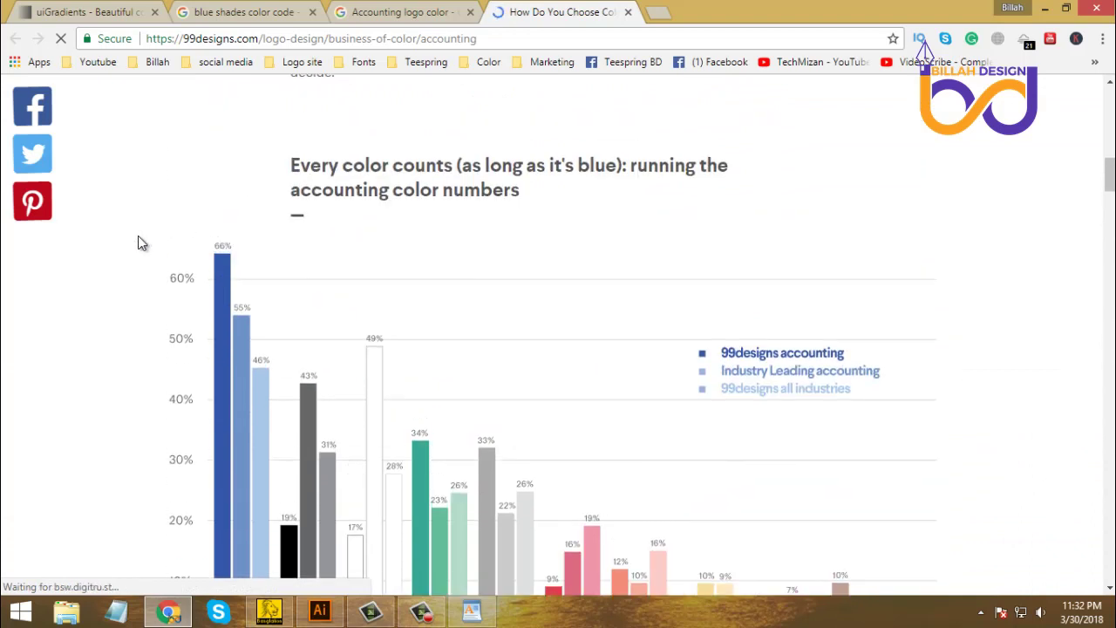
scroll(149, 241, "down", 1)
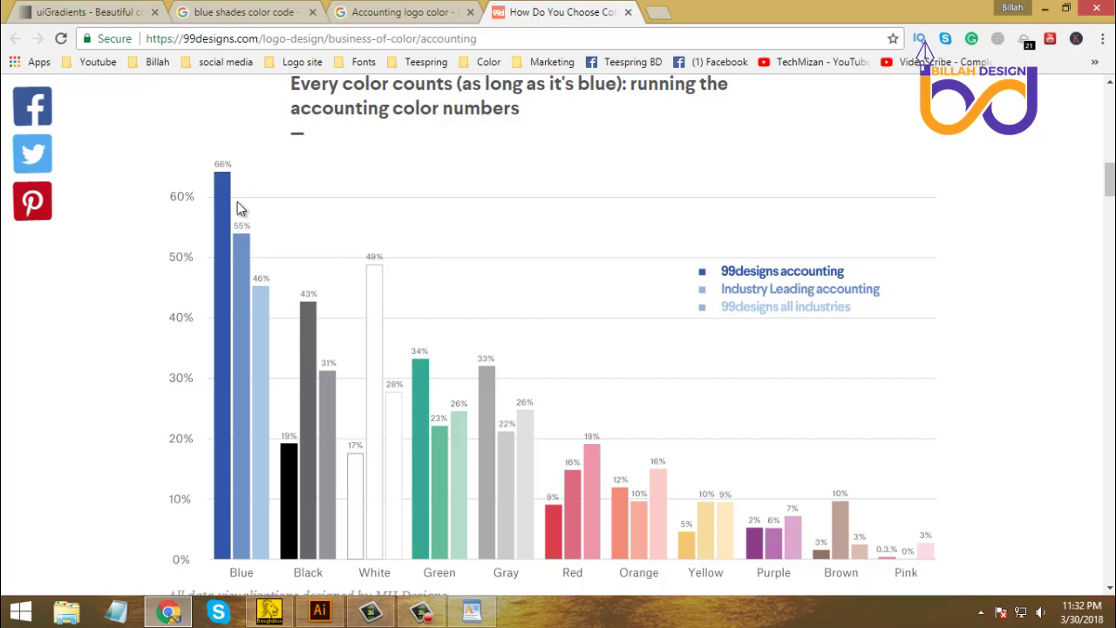
scroll(233, 310, "down", 2)
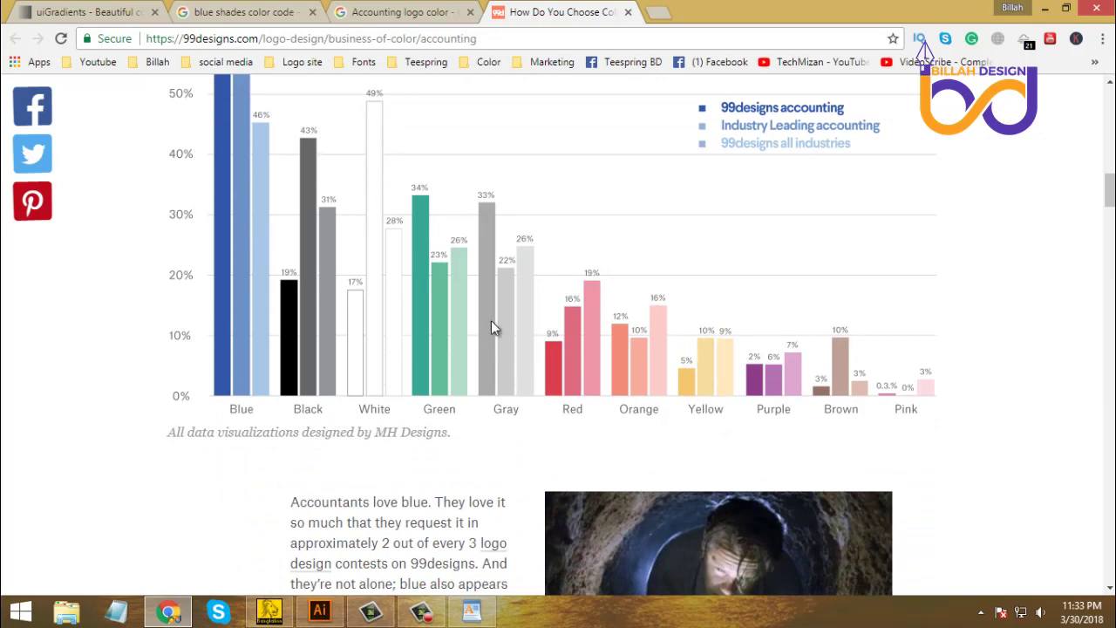
scroll(360, 329, "up", 2)
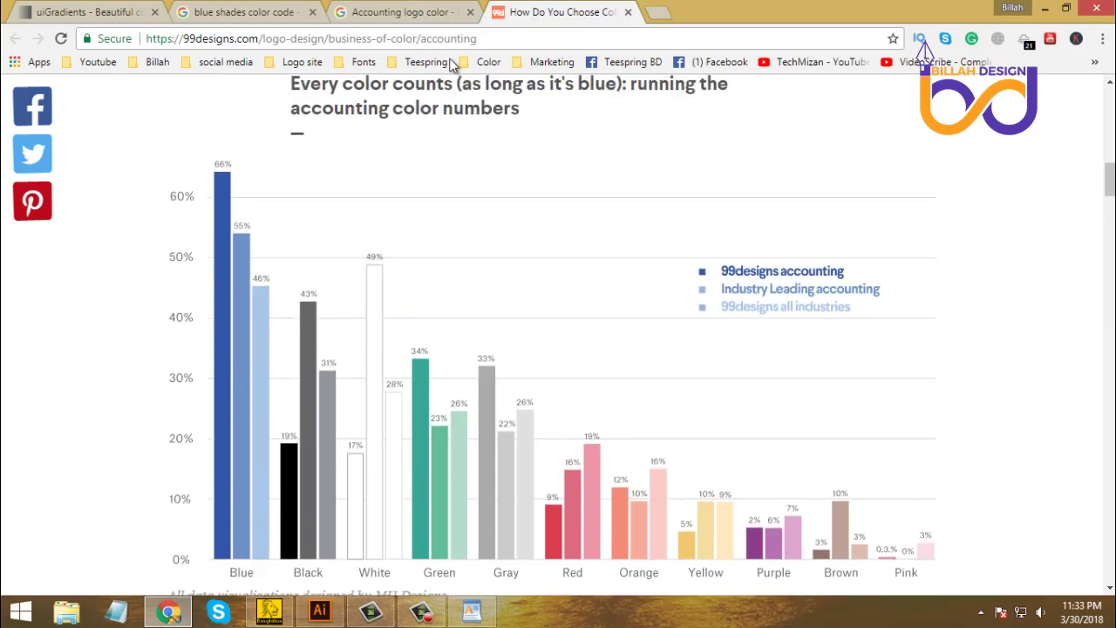
Step: Choose Agriculture in the 99designs Business of color list and view the agricultural logo color chart
left_click(447, 14)
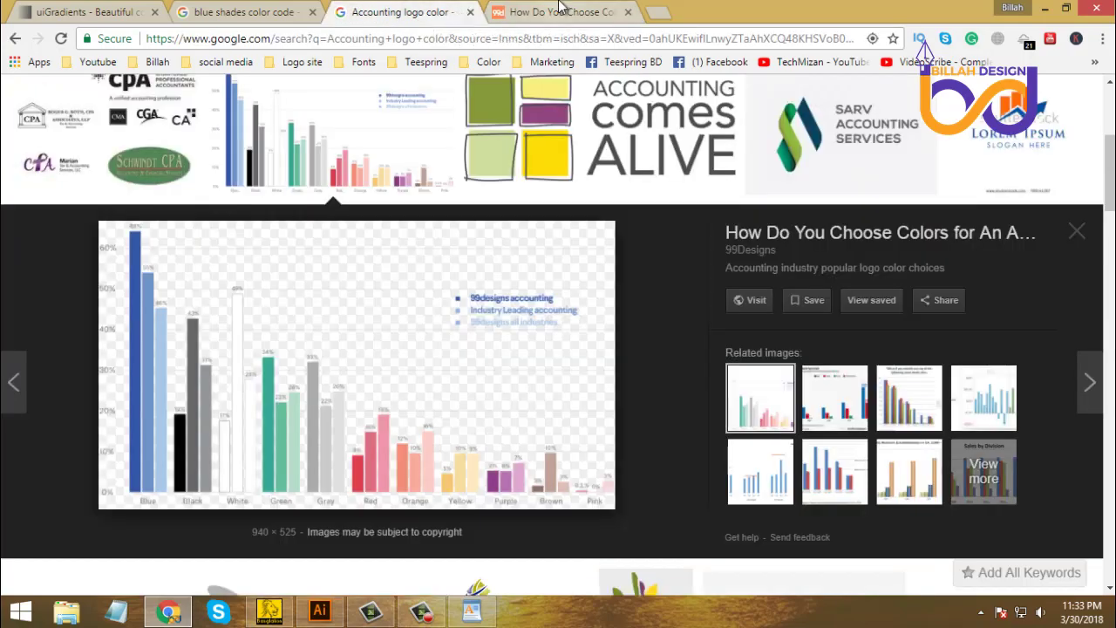
left_click(562, 11)
scroll(349, 239, "up", 10)
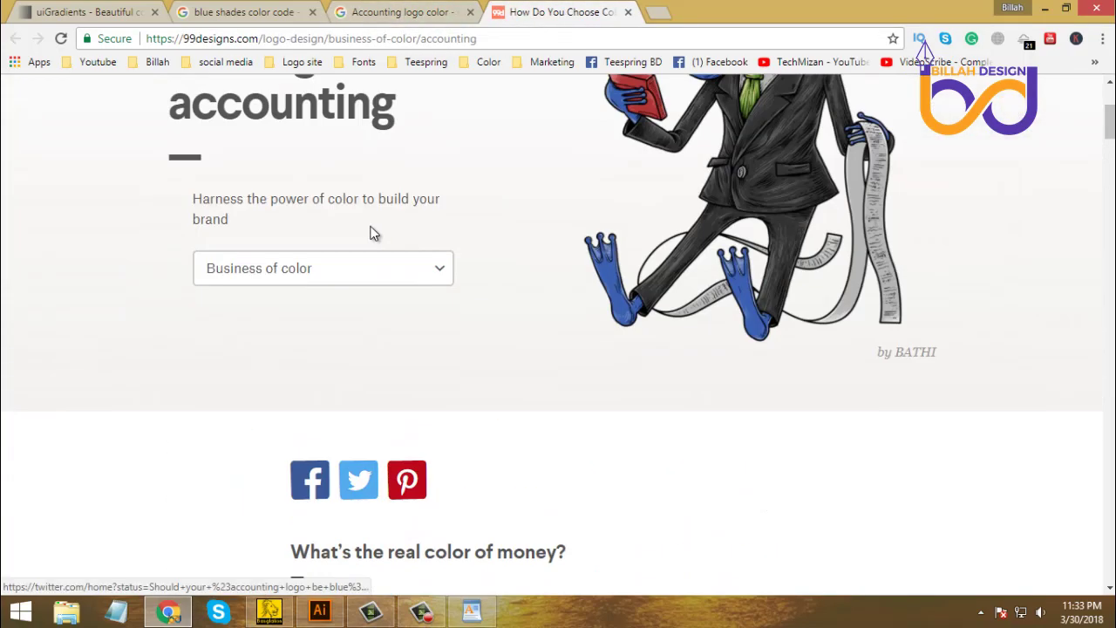
left_click(356, 276)
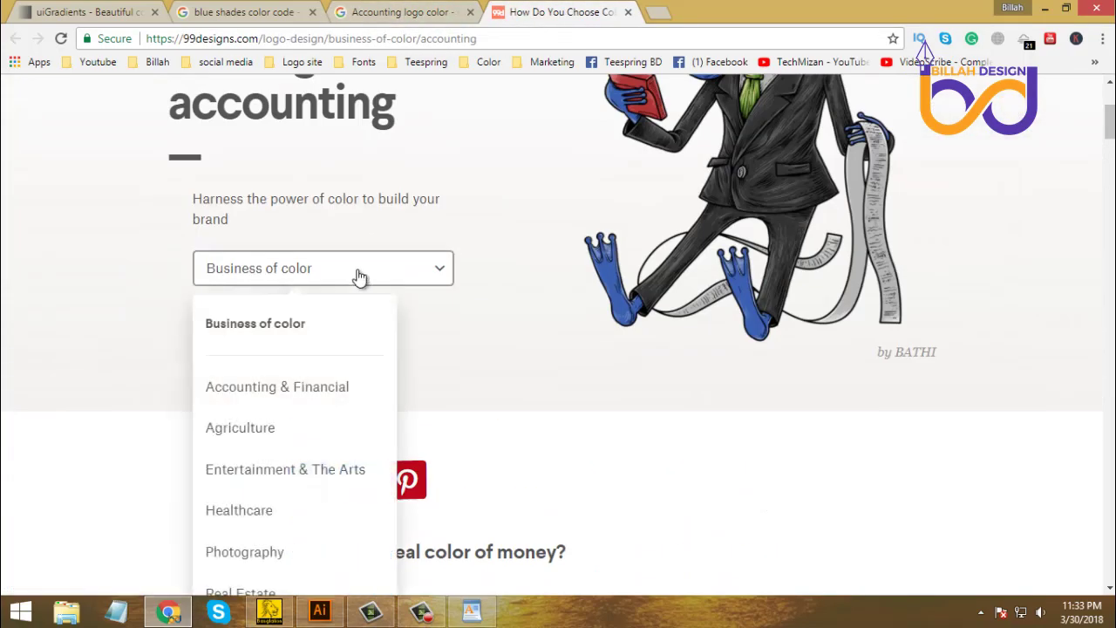
left_click(253, 432)
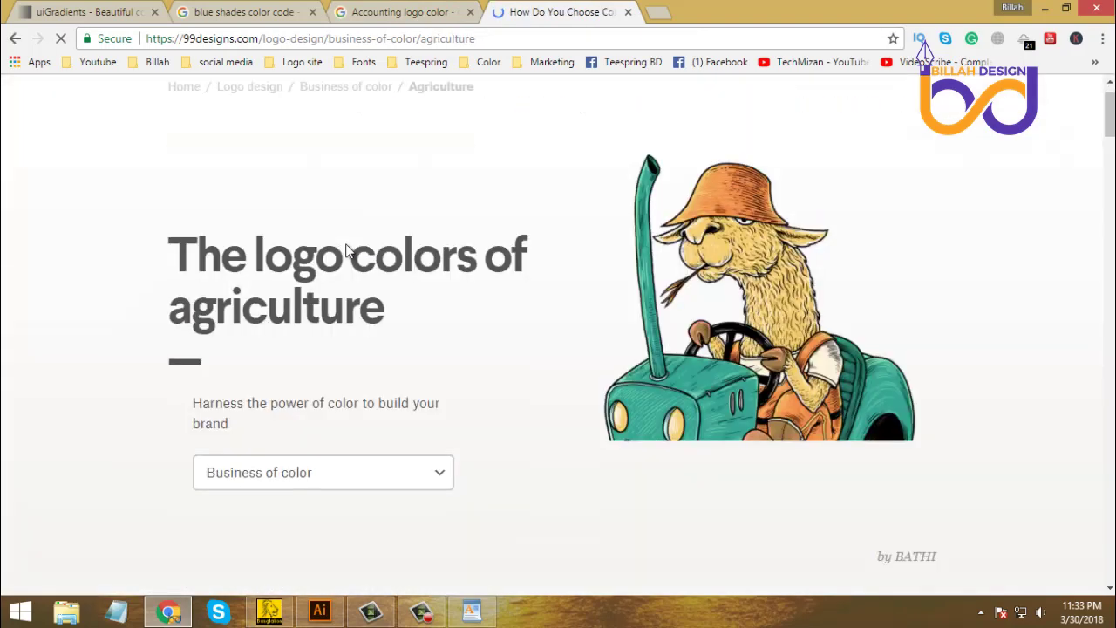
scroll(346, 250, "down", 12)
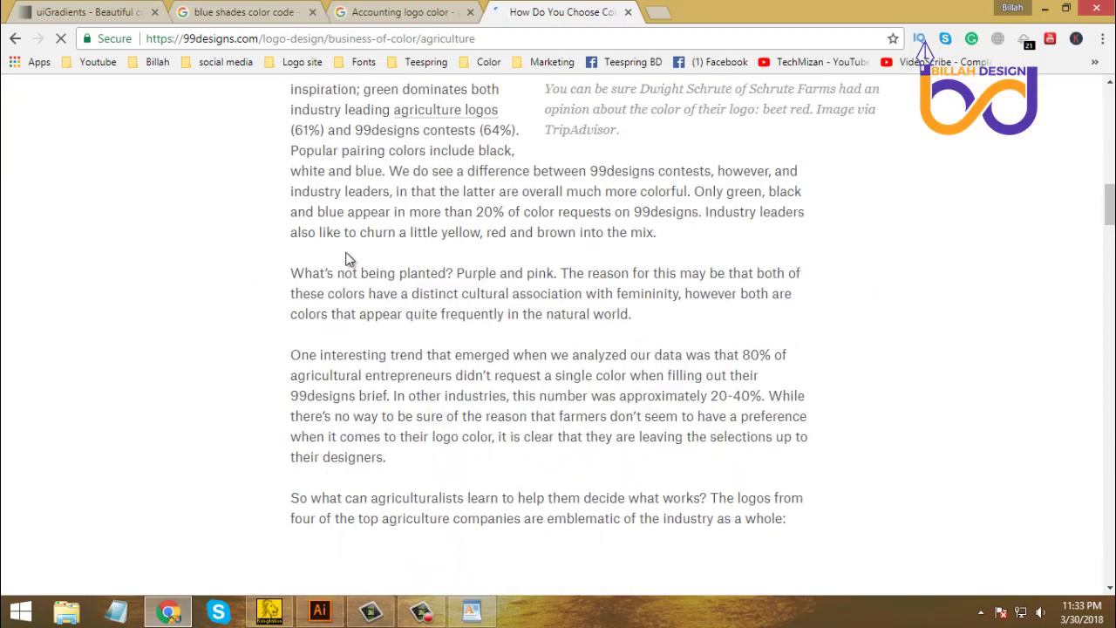
scroll(348, 256, "down", 4)
scroll(348, 254, "up", 13)
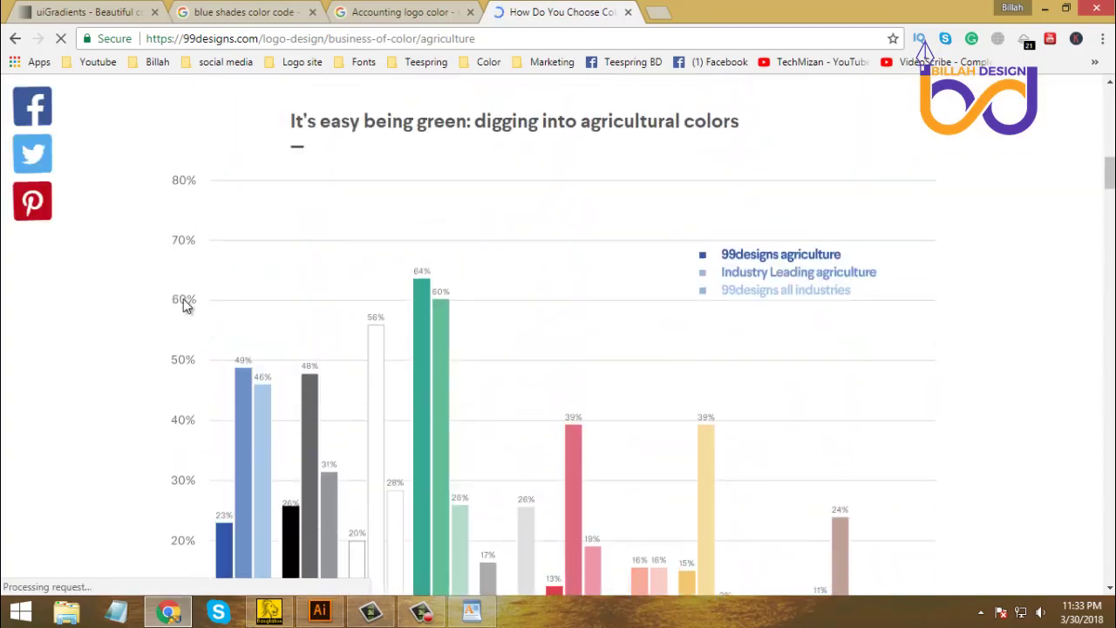
scroll(293, 304, "down", 2)
scroll(230, 295, "up", 2)
scroll(485, 322, "down", 3)
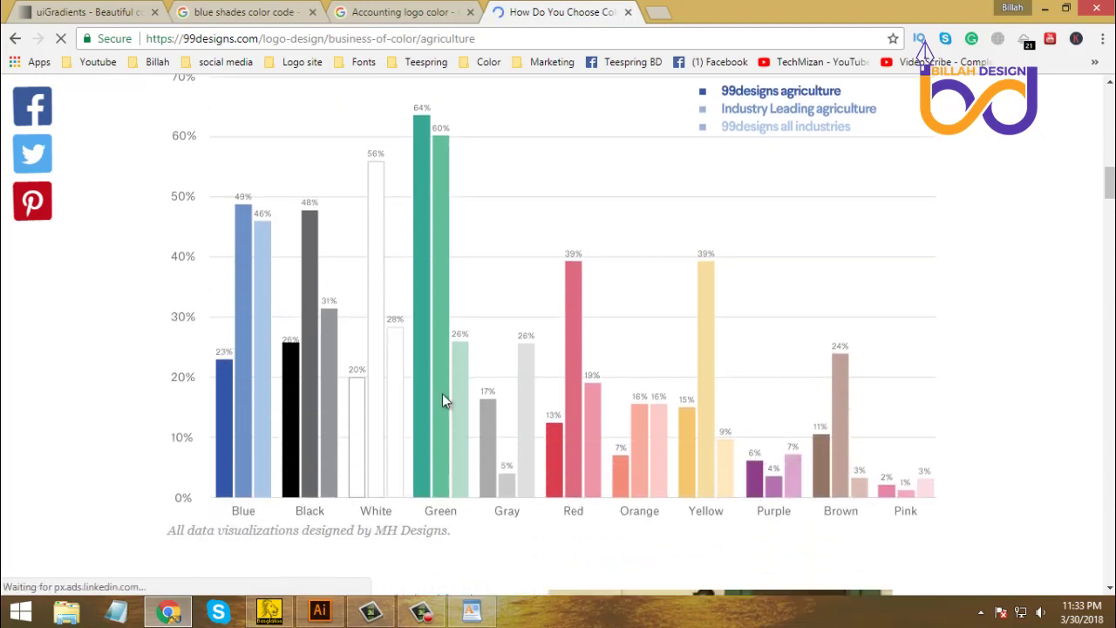
Step: Compare the 99designs agriculture color bar chart with the accounting logo color chart in the Google image results
scroll(459, 172, "up", 2)
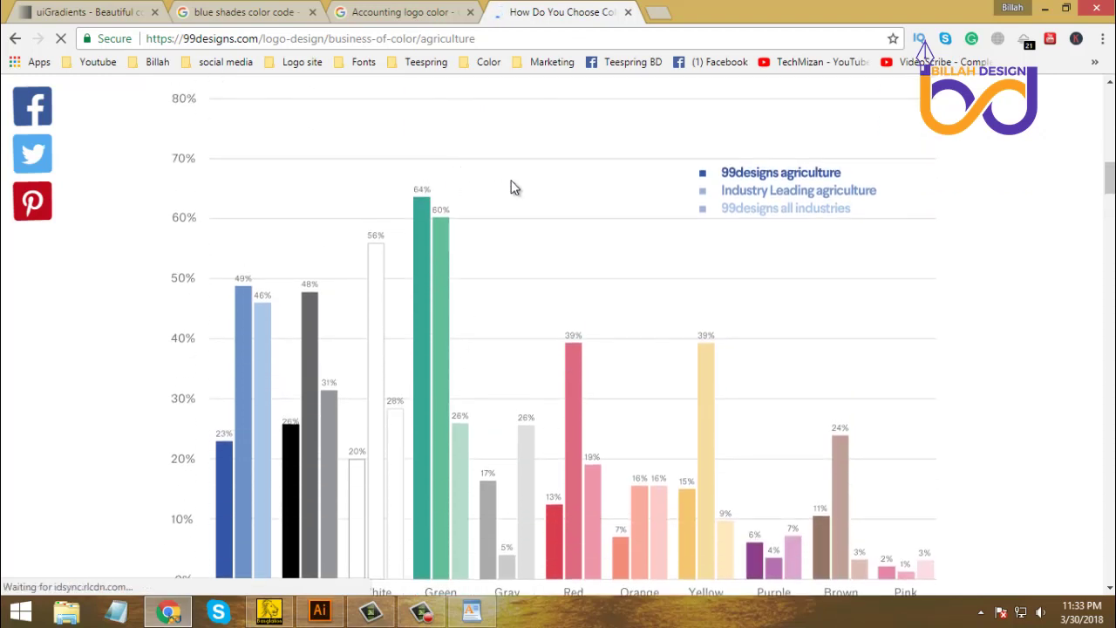
left_click(427, 19)
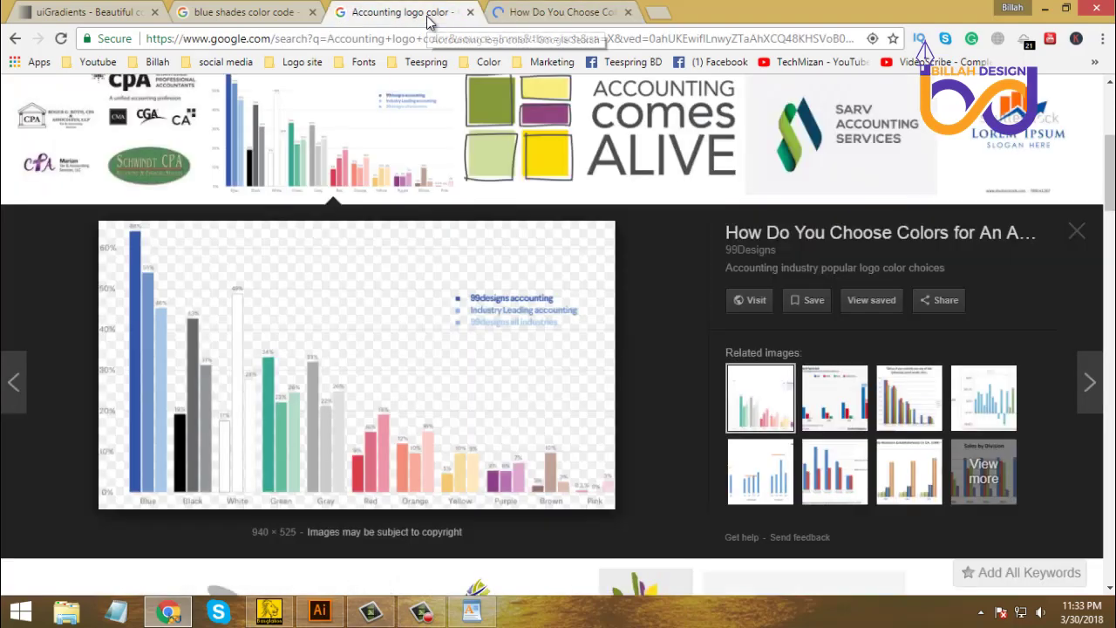
left_click(540, 13)
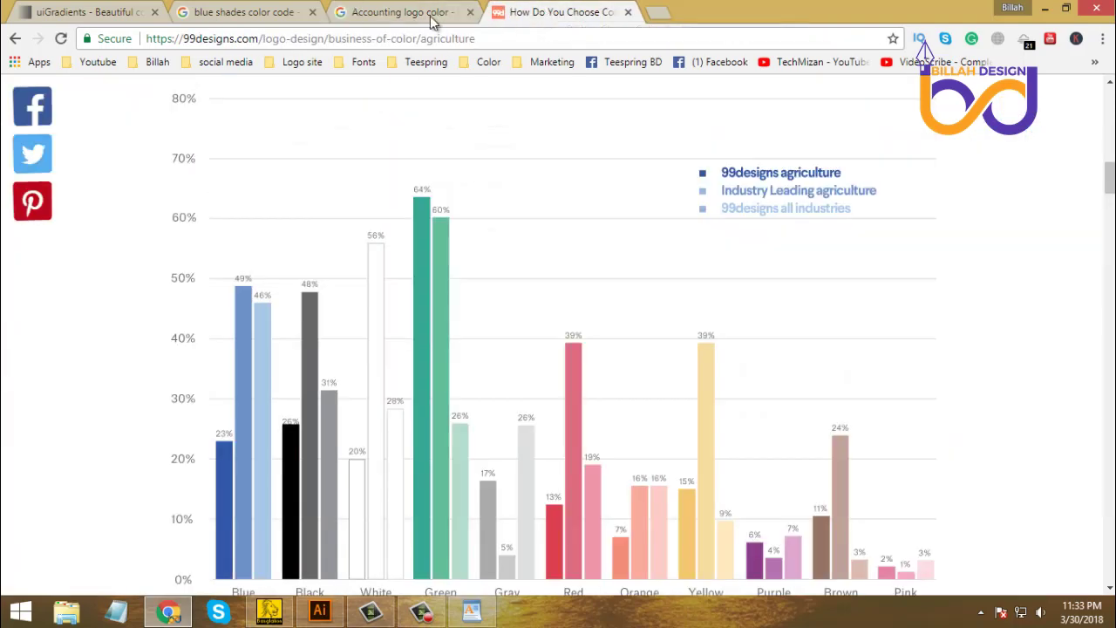
left_click(432, 17)
left_click(540, 17)
left_click(436, 18)
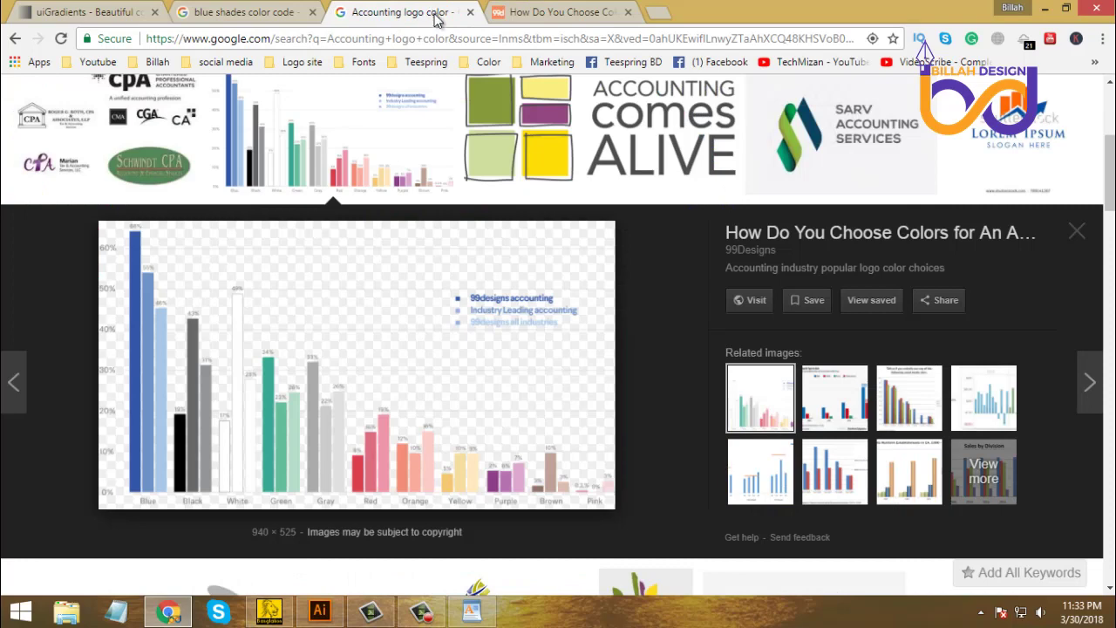
left_click(549, 16)
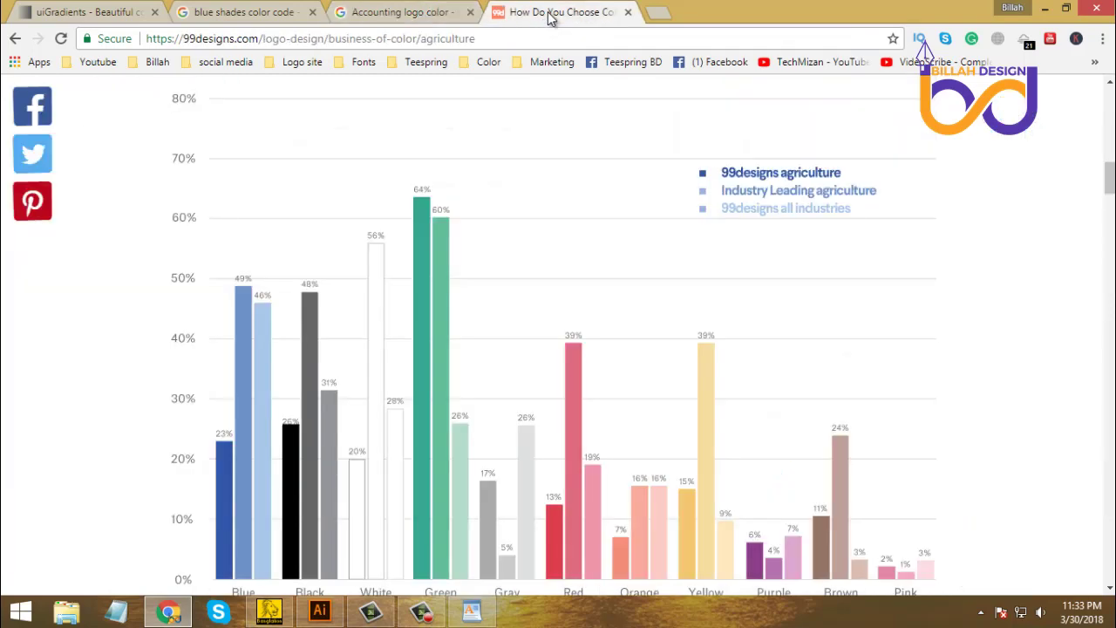
left_click(419, 16)
left_click(551, 16)
left_click(434, 16)
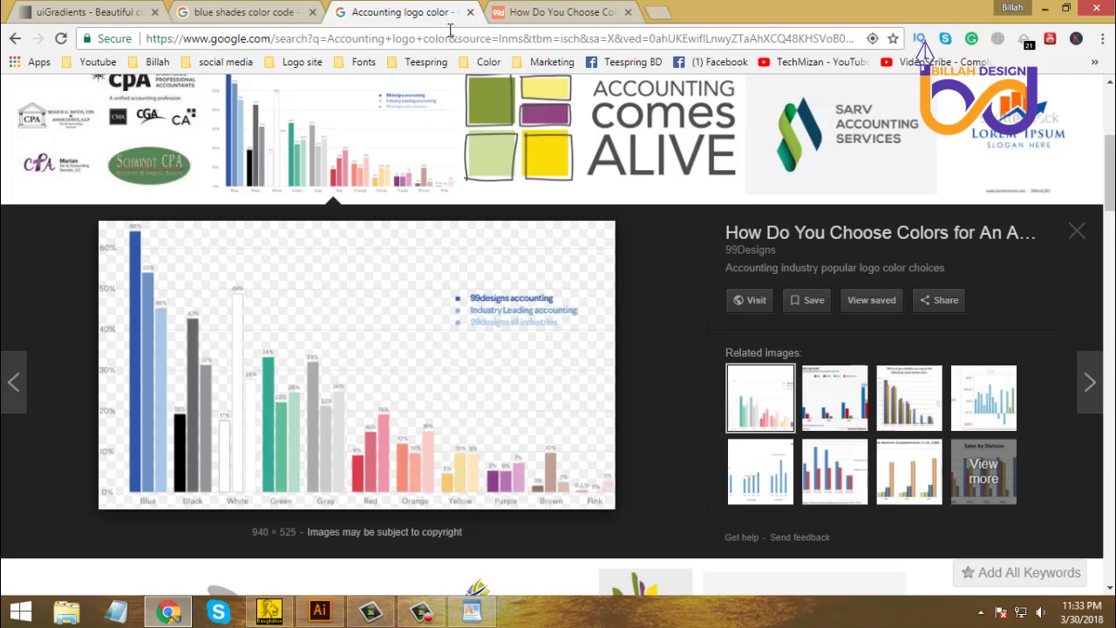
Step: Switch to Illustrator and move the gray shades grid and the blue palette slightly down on the artboard
left_click(319, 610)
left_click(538, 334)
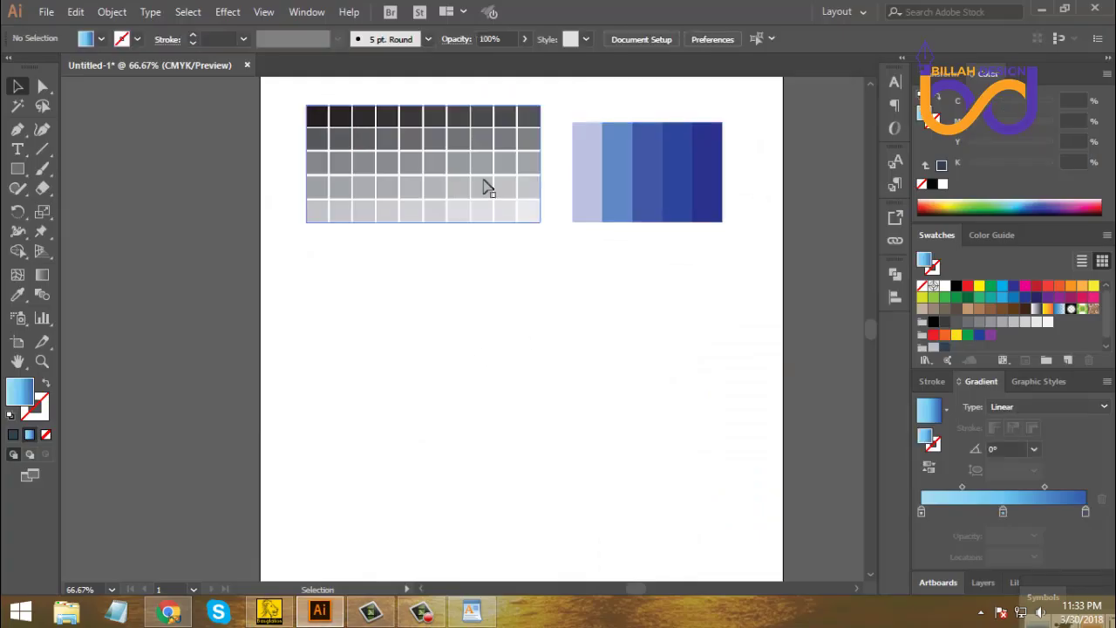
left_click_drag(488, 187, 505, 212)
left_click(526, 357)
left_click(531, 336)
left_click(616, 192)
left_click_drag(616, 191, 616, 208)
left_click(668, 319)
left_click(526, 230)
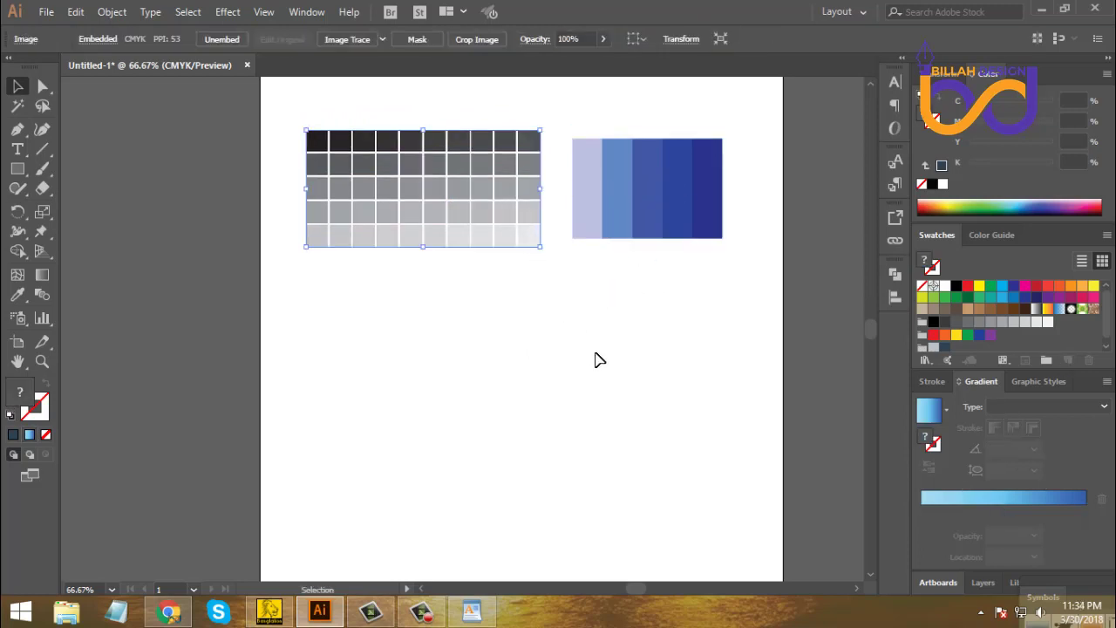